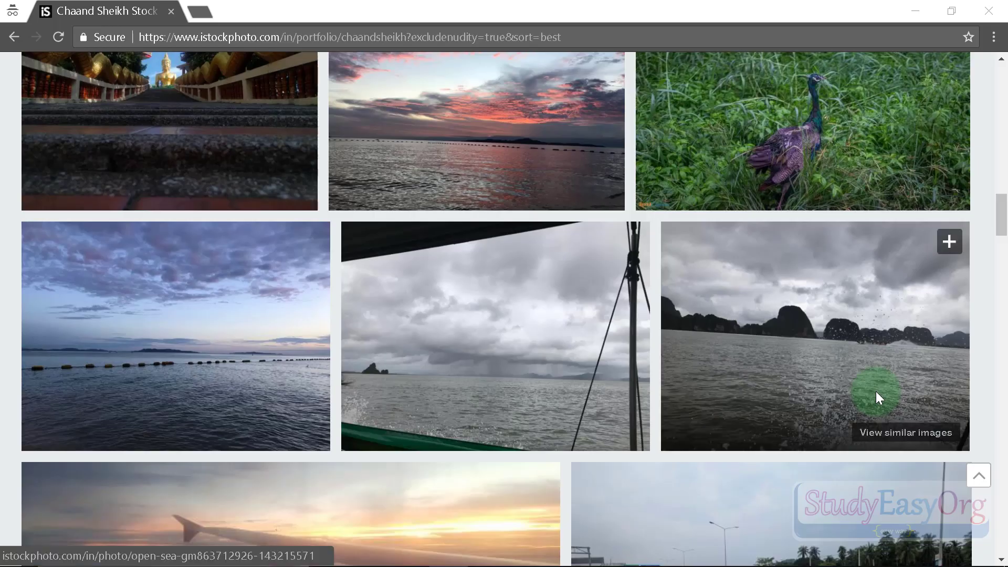
# Step: Browse the contributor's stock portfolio, looking over the photos on its first page
pyautogui.scroll(10, 876, 394)
pyautogui.scroll(3, 877, 399)
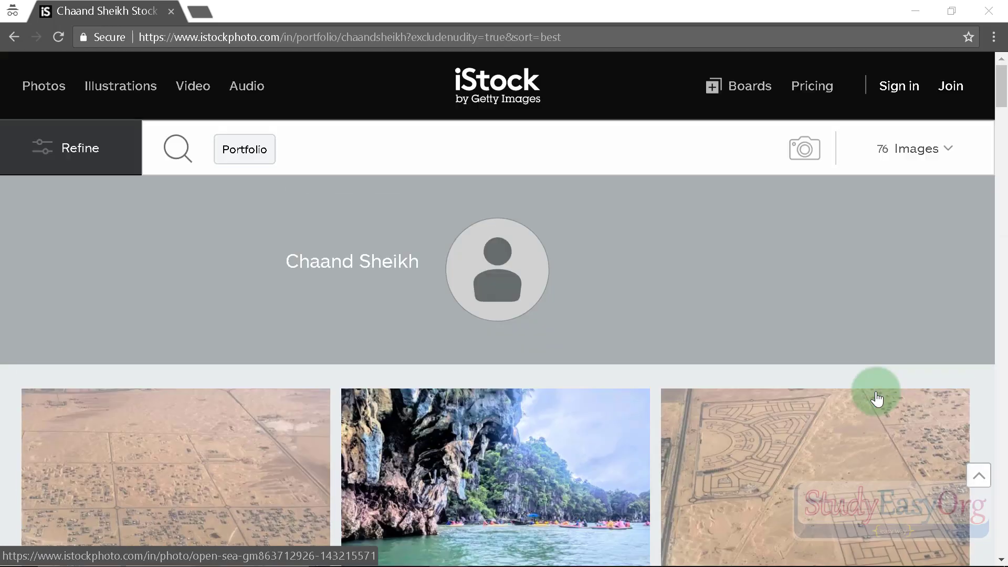
pyautogui.scroll(-10, 877, 399)
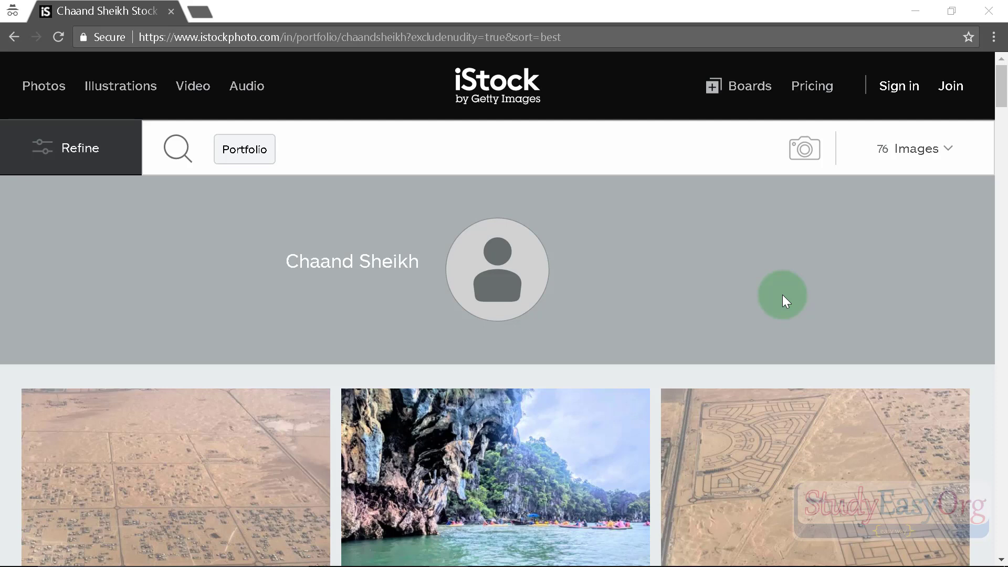
pyautogui.scroll(-10, 782, 300)
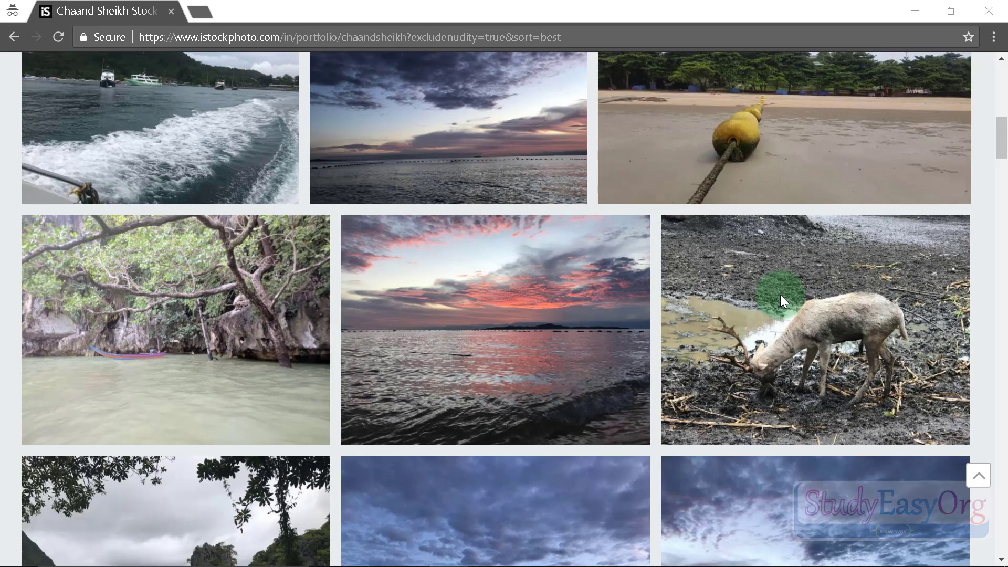
pyautogui.scroll(10, 780, 298)
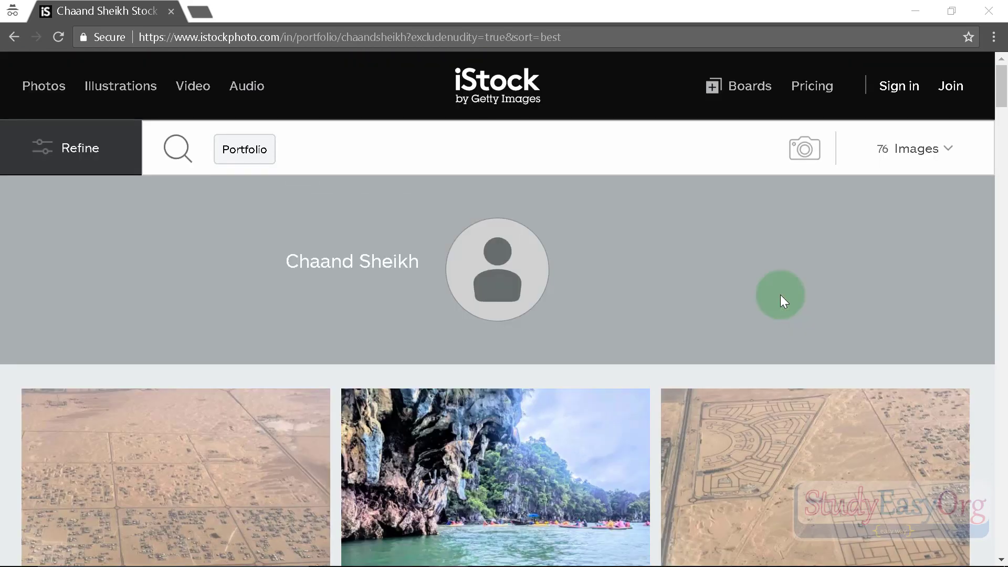
pyautogui.scroll(-10, 764, 247)
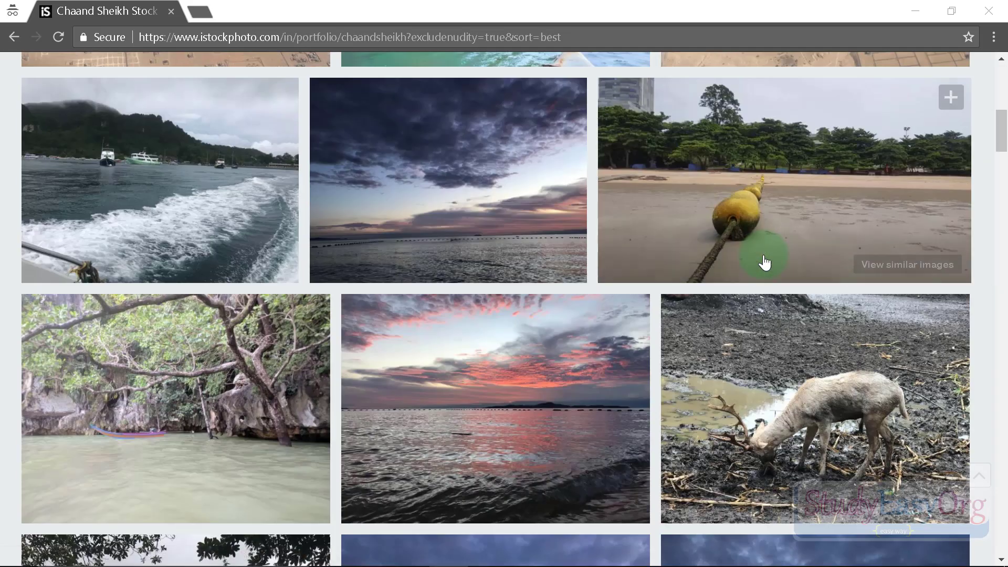
pyautogui.scroll(10, 764, 265)
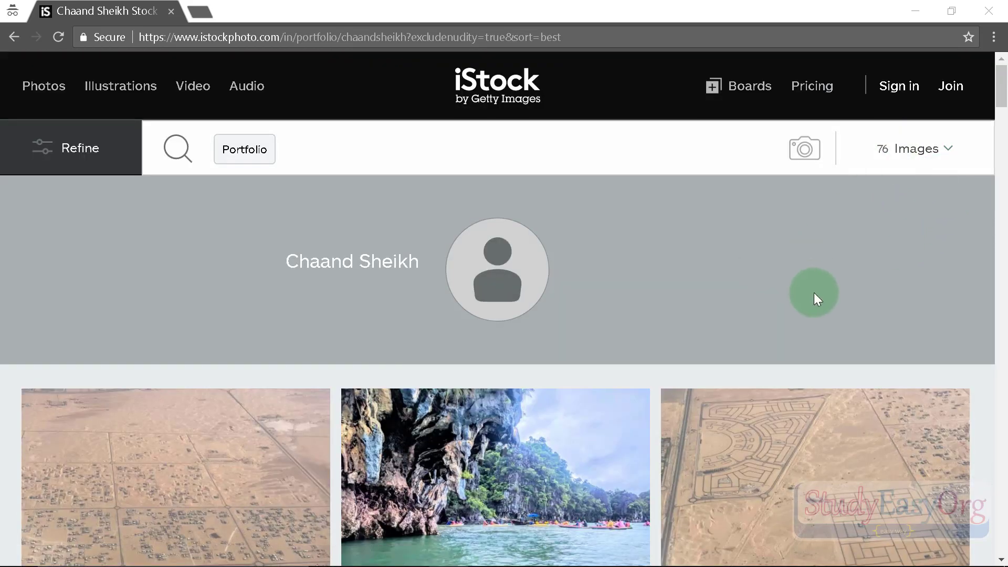
pyautogui.scroll(-10, 815, 295)
pyautogui.scroll(-15, 816, 298)
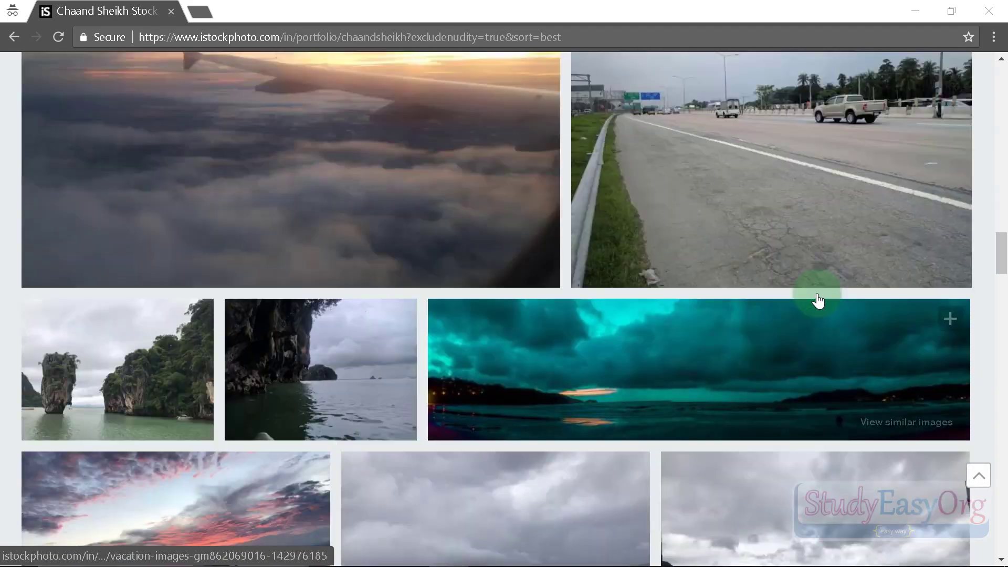
pyautogui.scroll(-12, 818, 303)
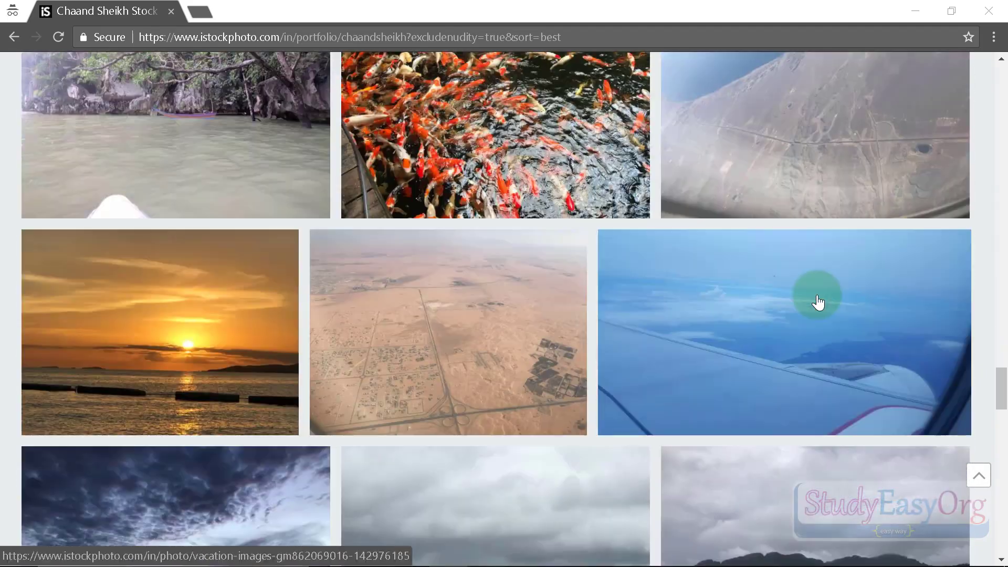
pyautogui.scroll(-10, 818, 305)
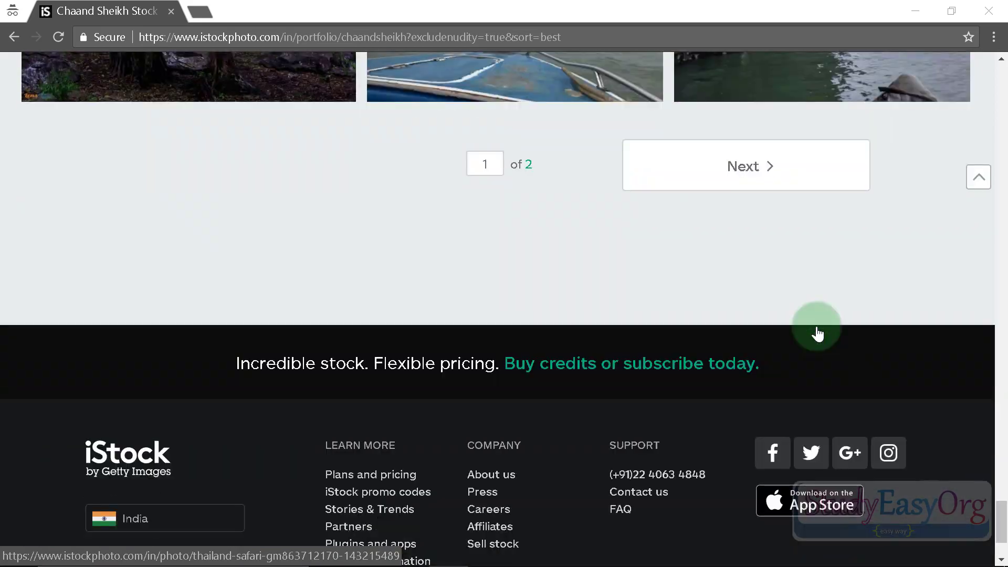
pyautogui.scroll(15, 818, 334)
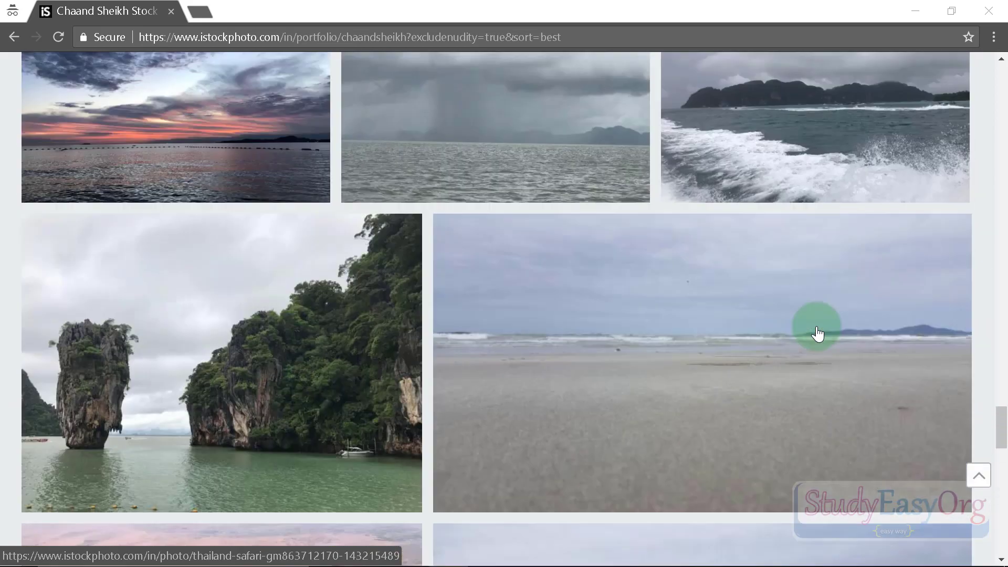
pyautogui.scroll(5, 818, 334)
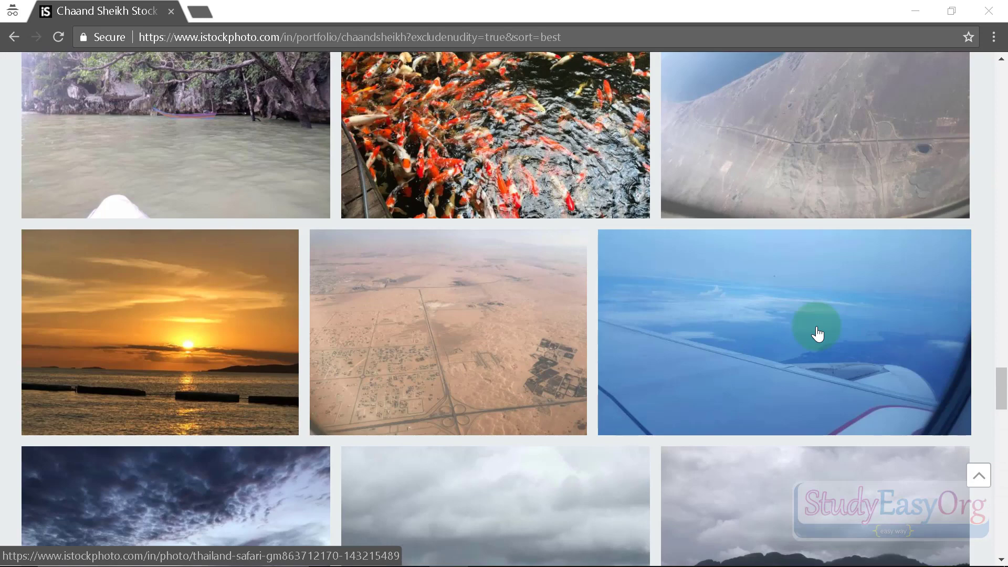
pyautogui.scroll(8, 818, 334)
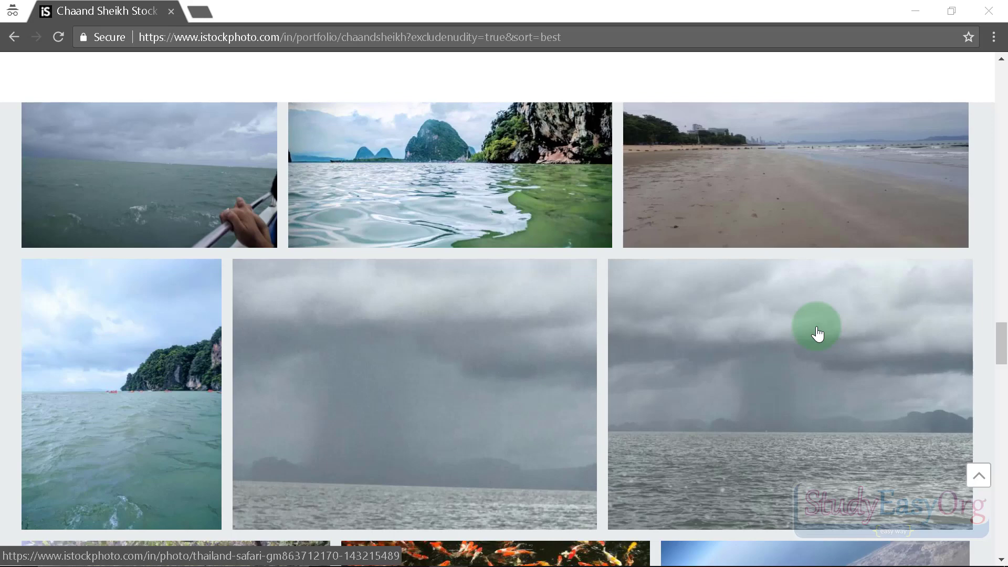
pyautogui.scroll(5, 818, 334)
# Step: Open the boat photo from the portfolio and examine its title, price options, image details and full keyword list
pyautogui.click(540, 474)
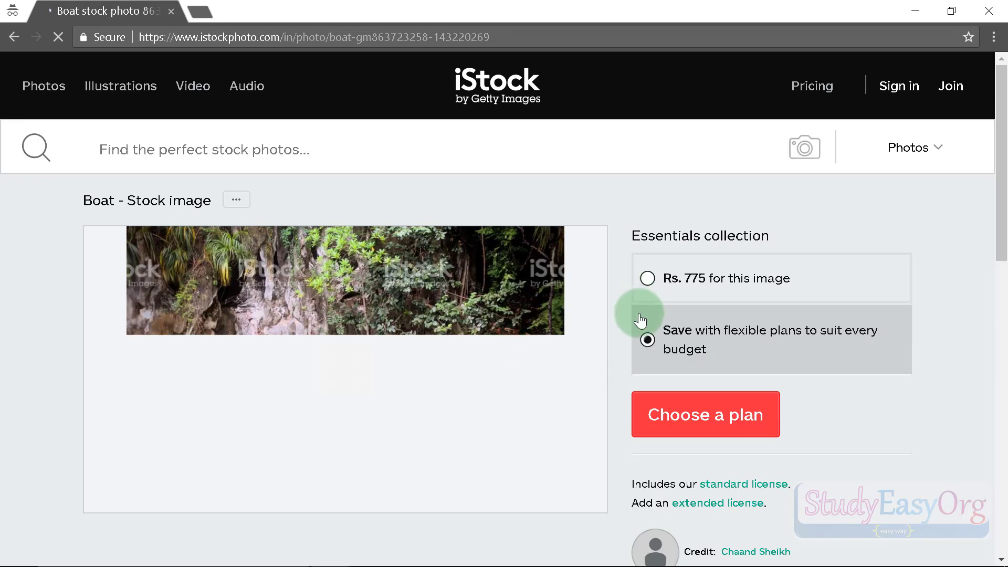
pyautogui.scroll(-3, 640, 321)
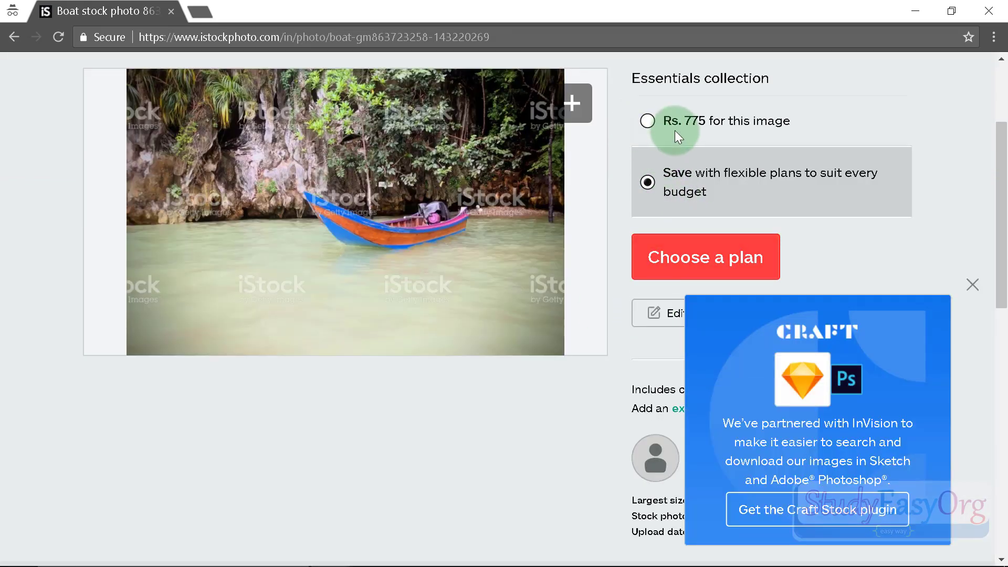
pyautogui.click(973, 286)
pyautogui.scroll(-9, 567, 221)
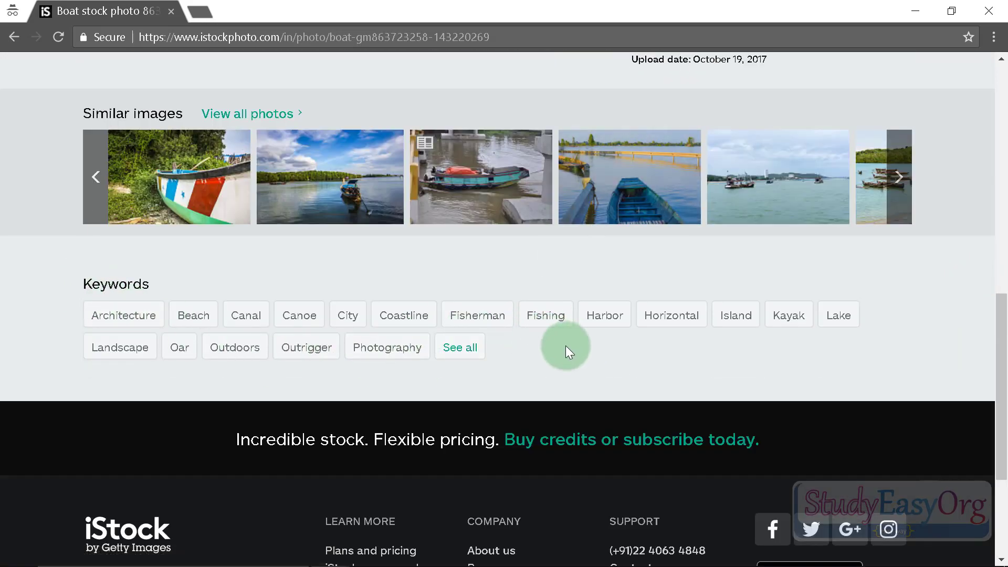
pyautogui.click(456, 355)
pyautogui.click(102, 200)
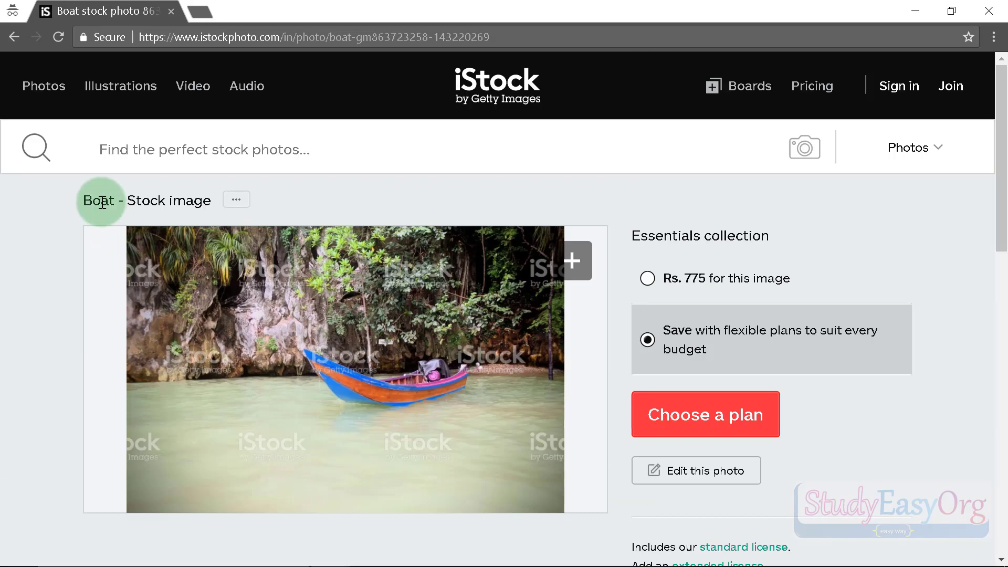
pyautogui.scroll(-7, 84, 227)
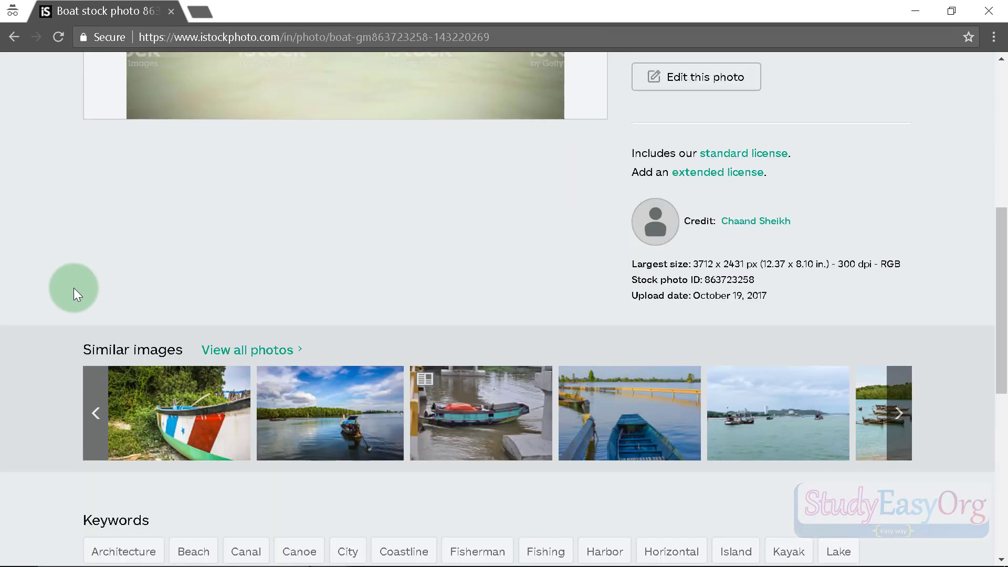
pyautogui.scroll(7, 73, 288)
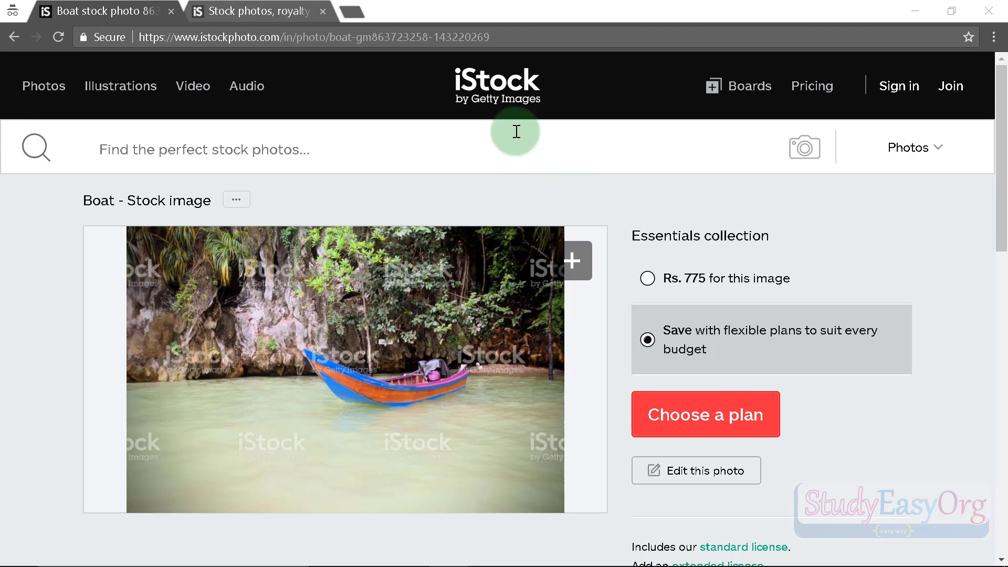
# Step: Switch to the iStock home page and open its Sell stock page
pyautogui.click(254, 11)
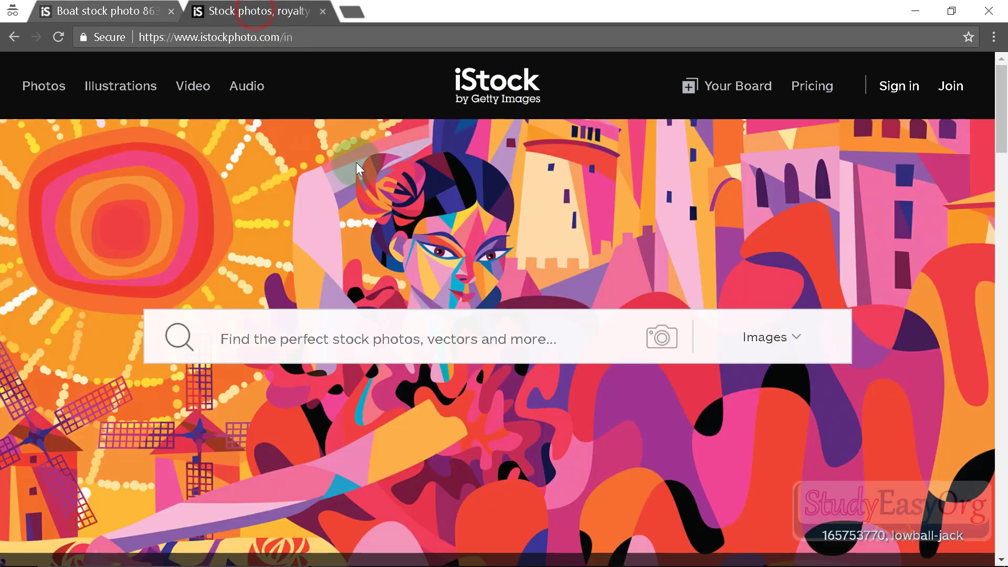
pyautogui.click(314, 38)
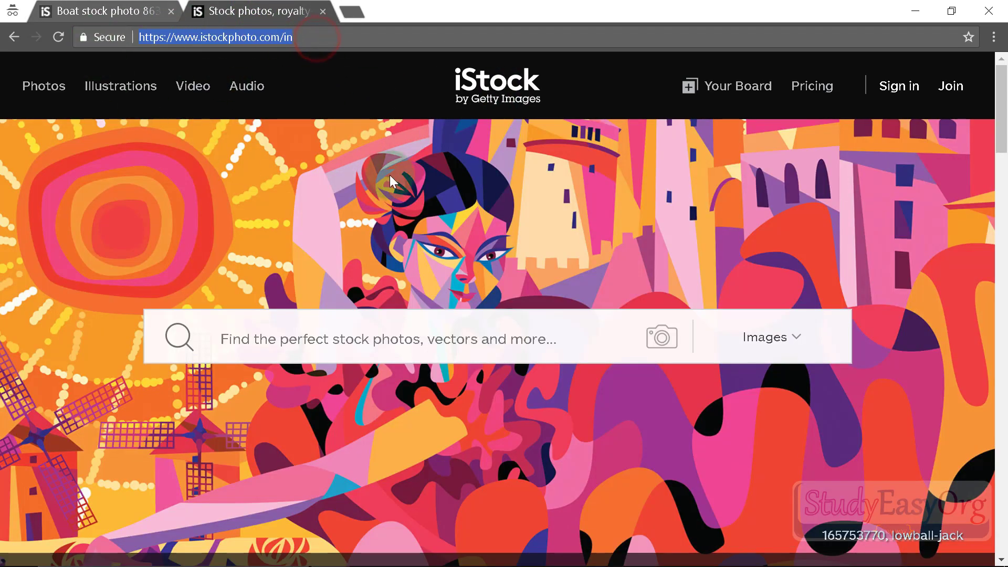
pyautogui.scroll(-10, 395, 173)
pyautogui.scroll(-10, 868, 235)
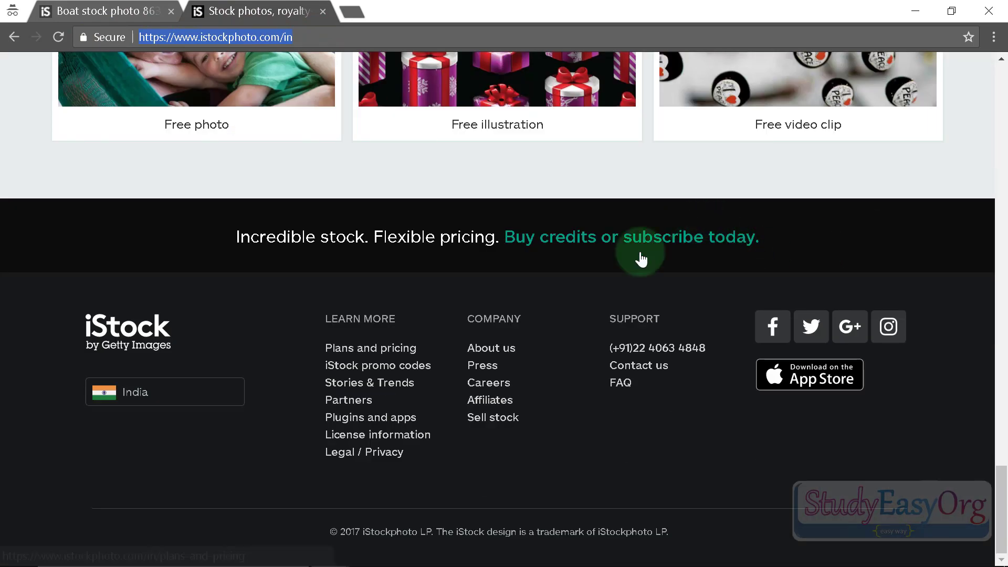
pyautogui.click(492, 418)
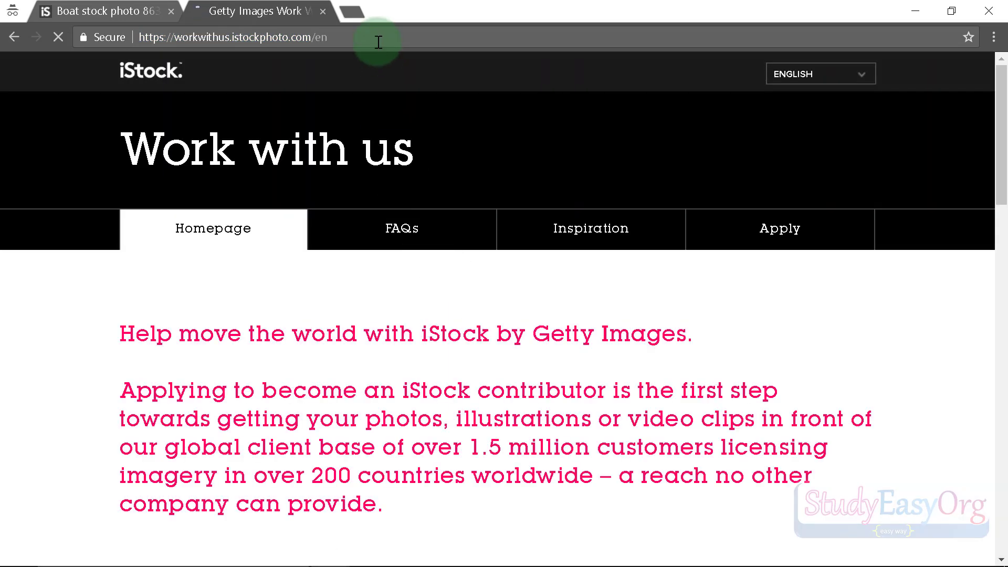
# Step: Review the contributor information and submission requirements on the Work with us page, and start an application
pyautogui.click(378, 41)
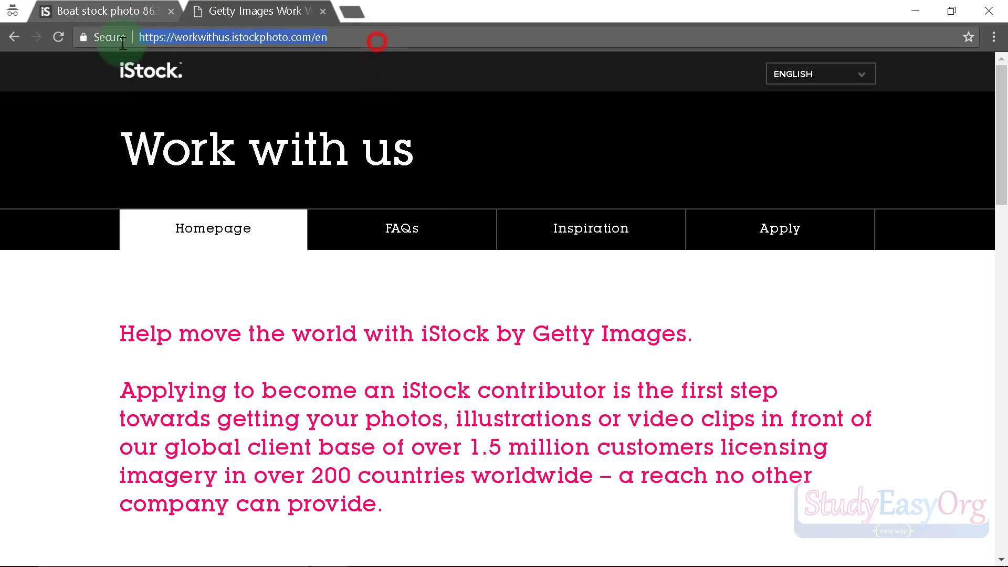
pyautogui.scroll(-10, 369, 245)
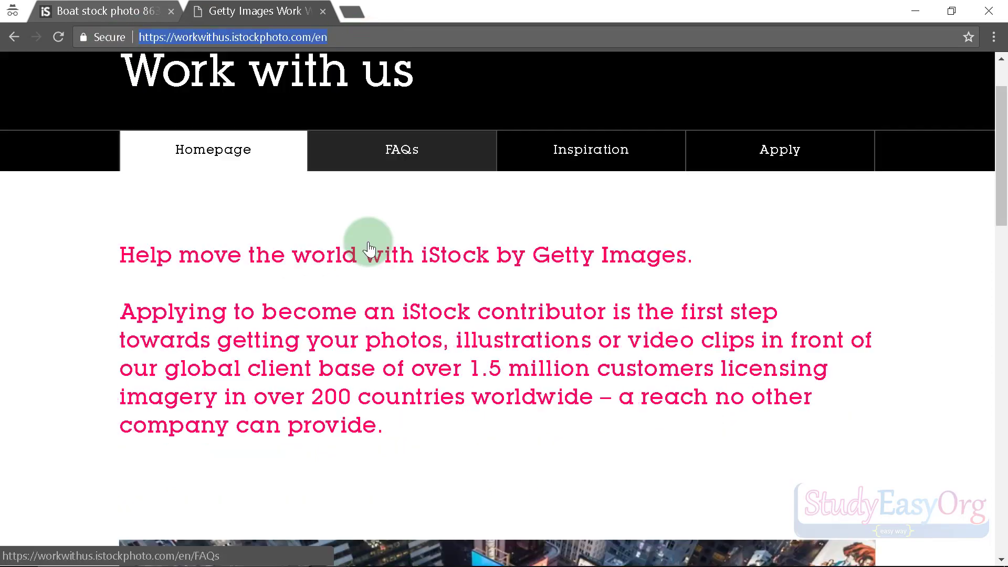
pyautogui.scroll(-6, 369, 245)
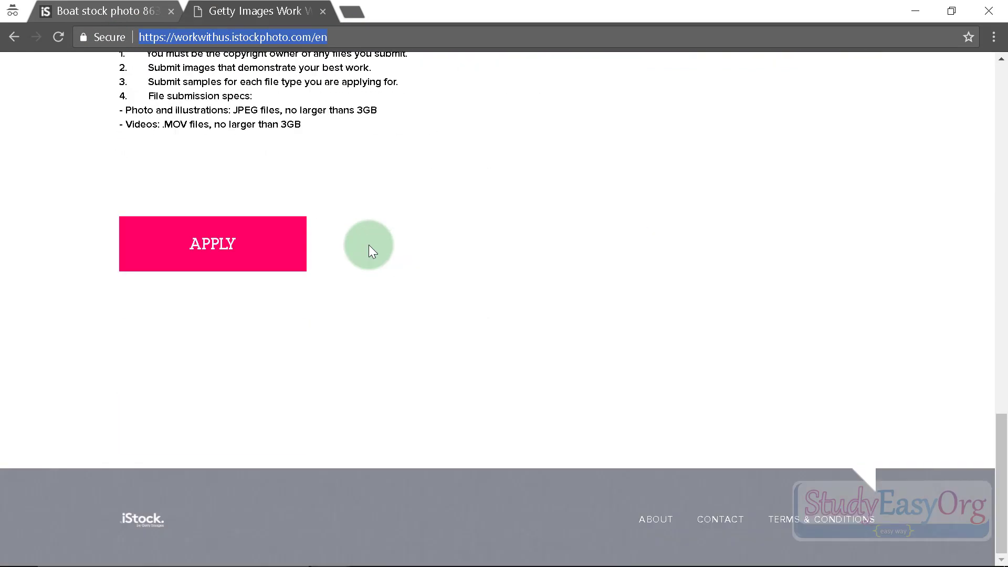
pyautogui.click(225, 249)
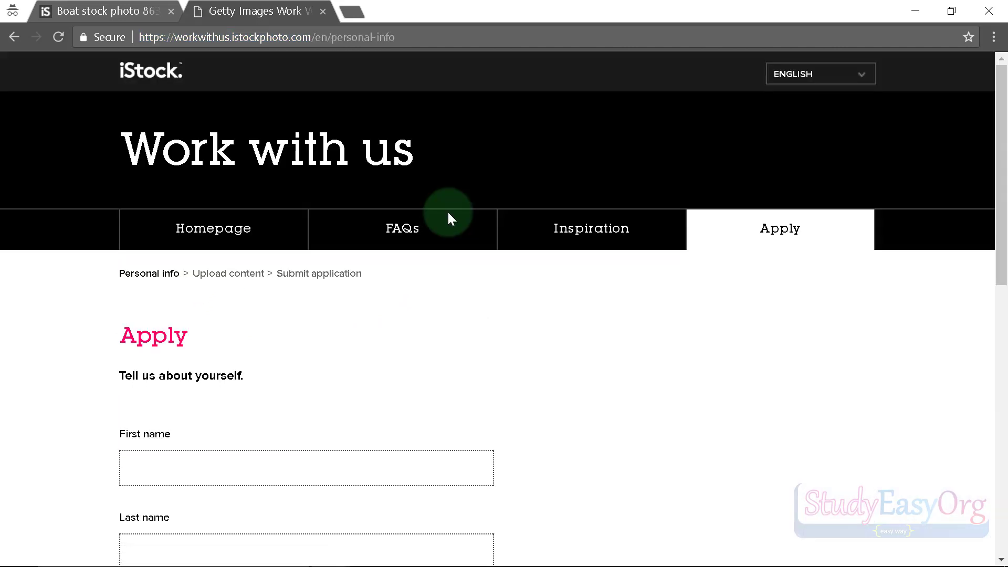
# Step: Look over the personal info form and fill it with the saved autofill entry, using India as the country
pyautogui.scroll(-6, 450, 218)
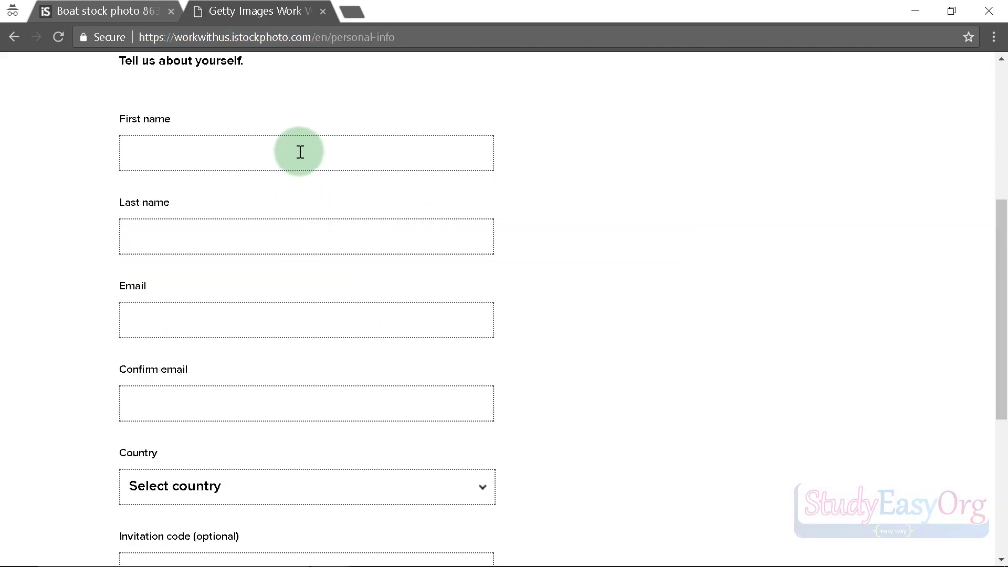
pyautogui.scroll(-5, 295, 215)
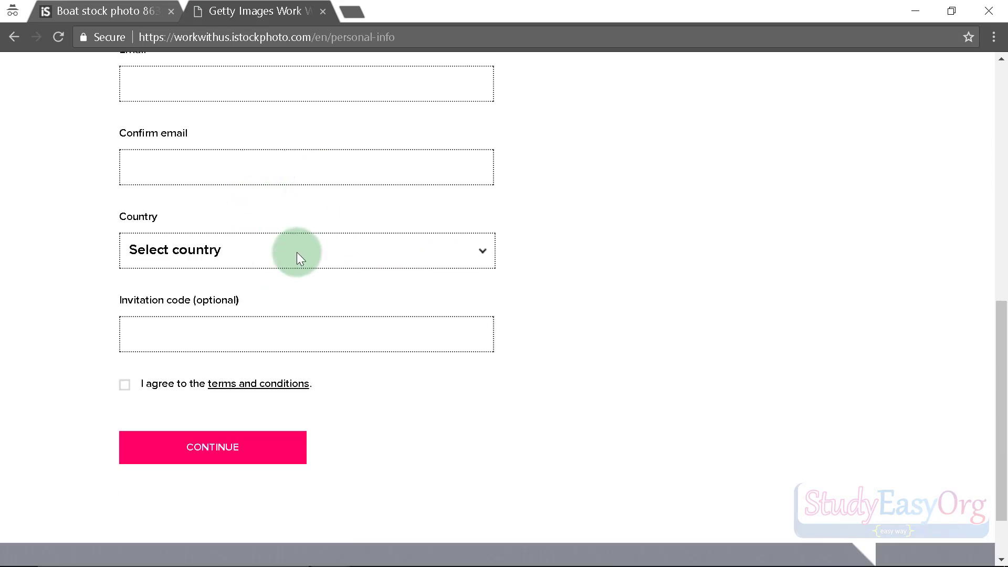
pyautogui.scroll(-2, 297, 256)
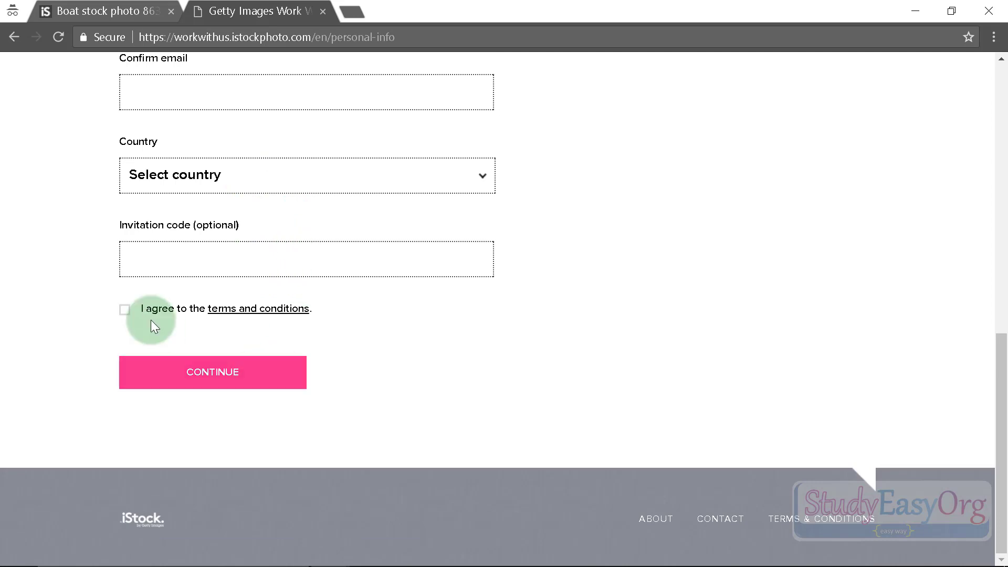
pyautogui.scroll(12, 439, 276)
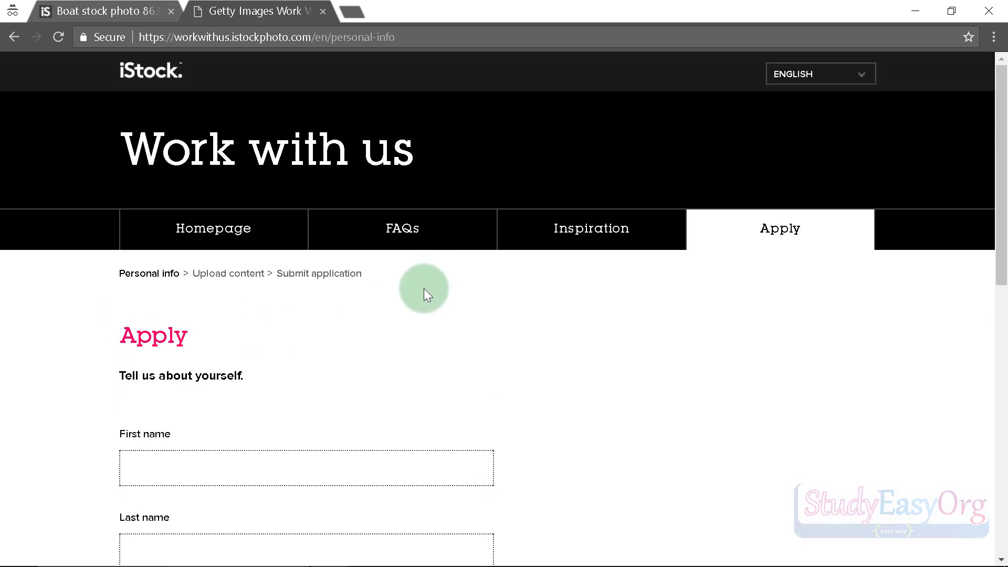
pyautogui.scroll(-8, 269, 184)
pyautogui.scroll(3, 277, 165)
pyautogui.click(247, 241)
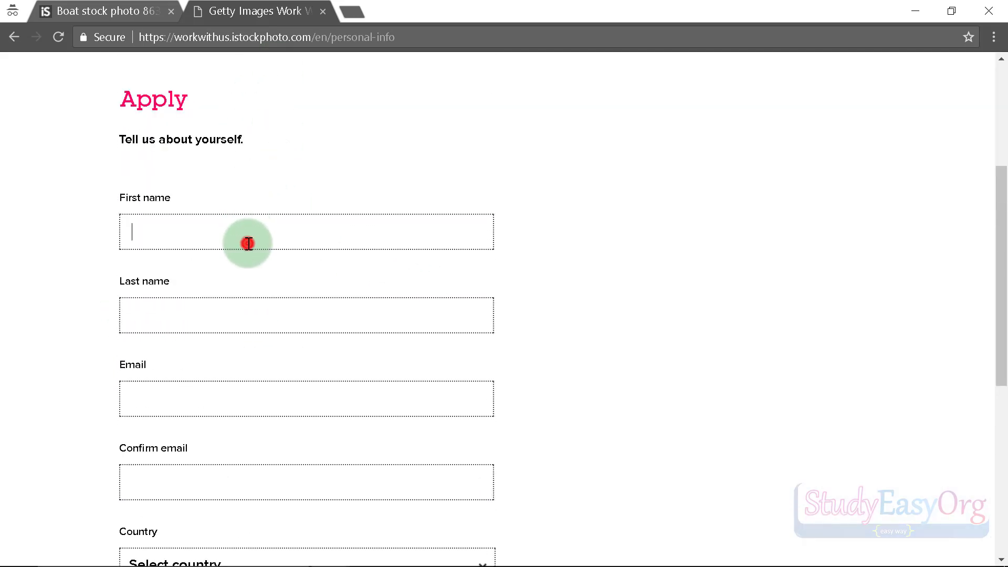
pyautogui.click(236, 260)
pyautogui.click(706, 235)
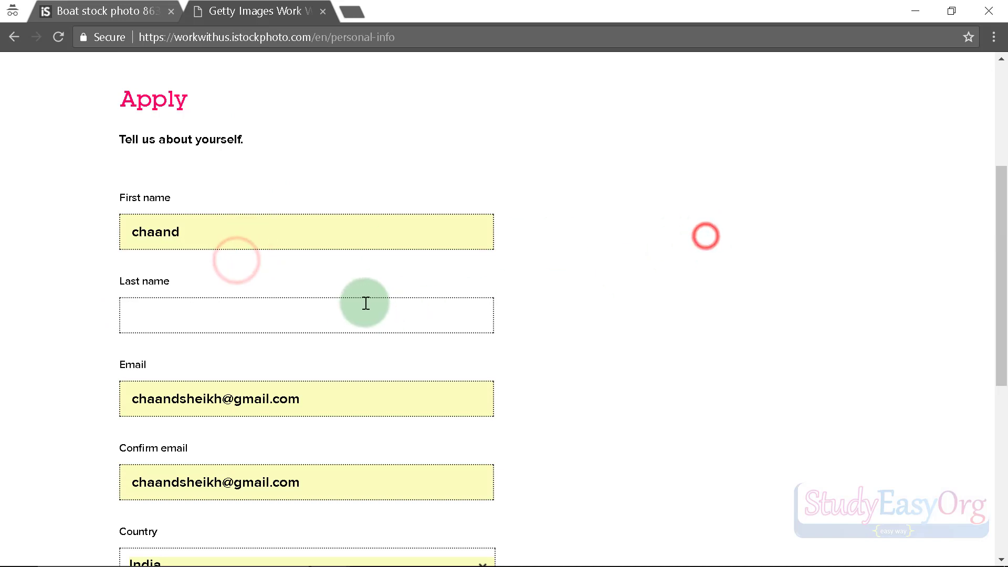
# Step: Enter the applicant's last name and correct the address in both the Email and Confirm email fields
pyautogui.click(355, 311)
pyautogui.write('Sheikh')
pyautogui.click(229, 399)
pyautogui.write('2')
pyautogui.scroll(-2, 247, 462)
pyautogui.click(227, 405)
pyautogui.write('2')
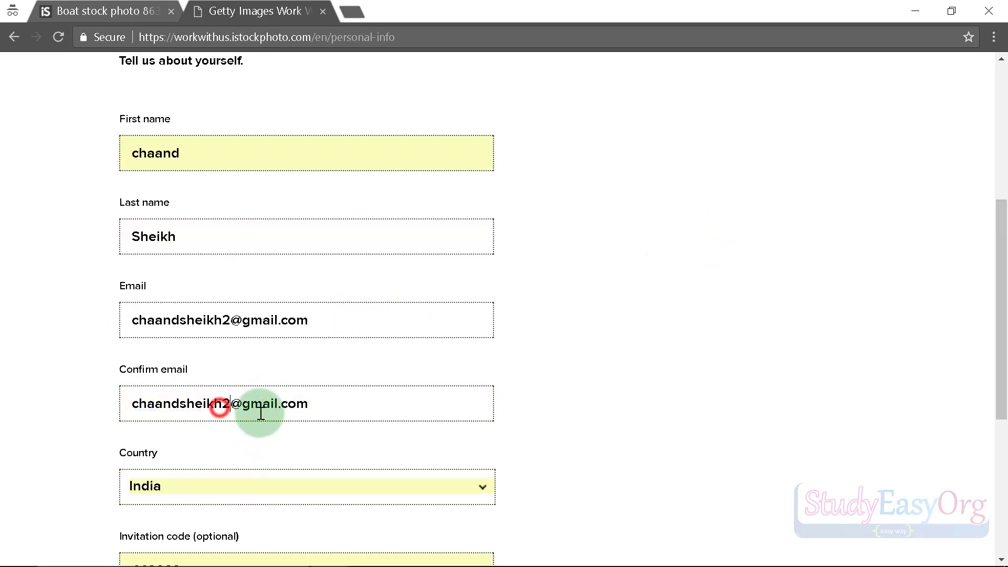
# Step: Agree to the terms and conditions and continue to the Upload content stage of the application
pyautogui.scroll(-6, 294, 384)
pyautogui.scroll(1, 140, 388)
pyautogui.click(121, 390)
pyautogui.click(216, 450)
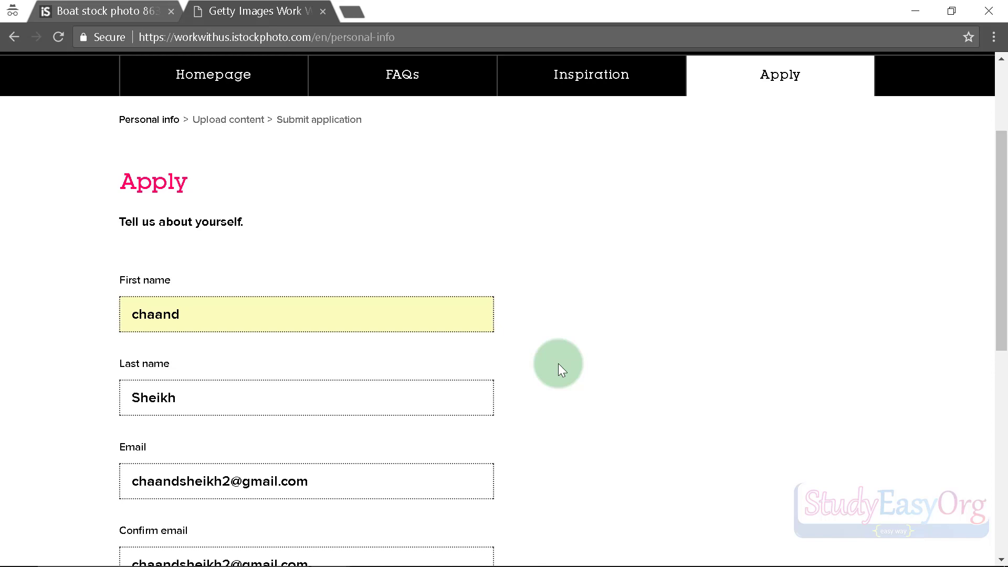
pyautogui.scroll(-6, 556, 357)
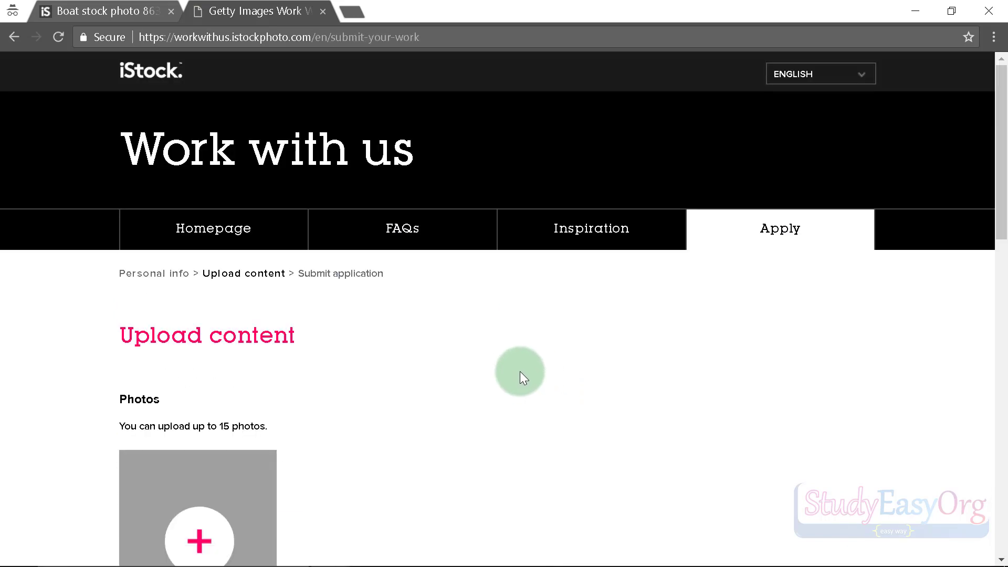
# Step: Examine the photo, video and illustration sections and their upload limits on the Upload content page
pyautogui.scroll(-6, 516, 374)
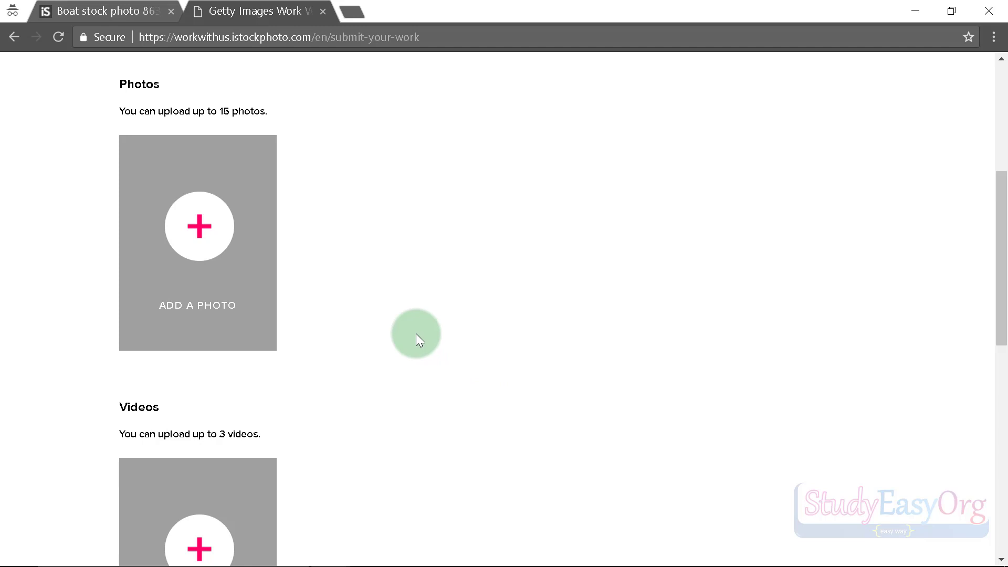
pyautogui.scroll(-7, 416, 333)
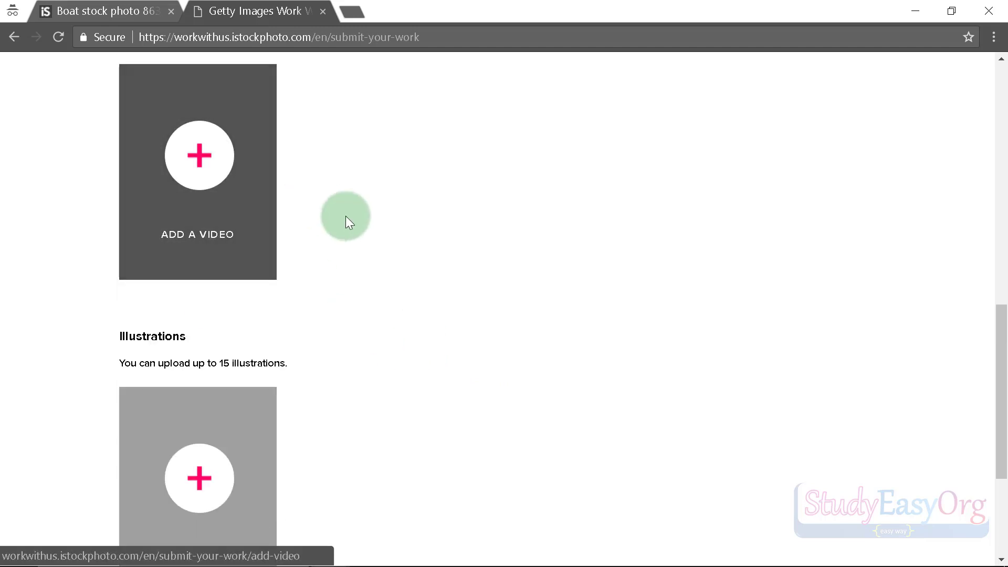
pyautogui.scroll(-4, 363, 241)
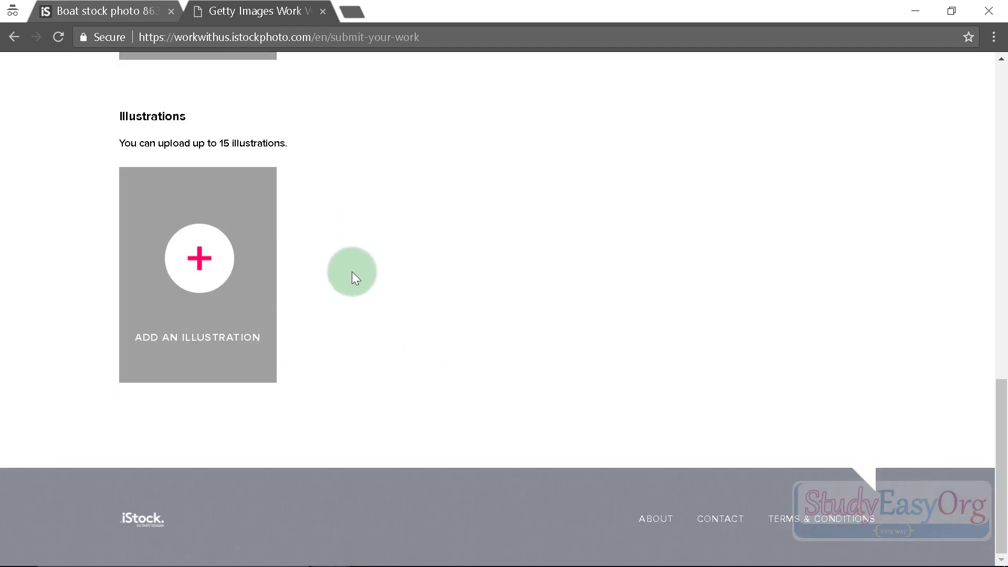
pyautogui.scroll(17, 352, 272)
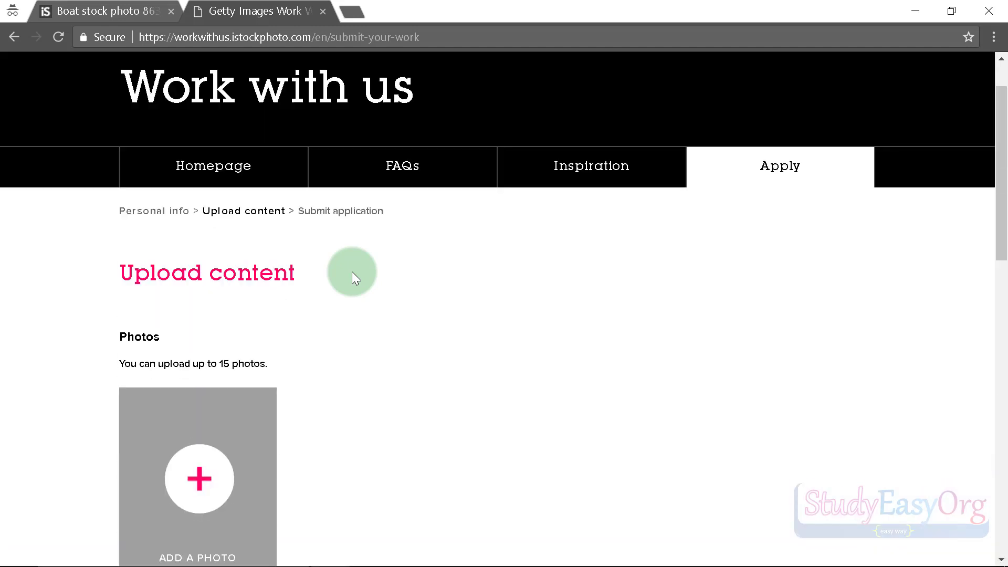
pyautogui.scroll(-3, 352, 272)
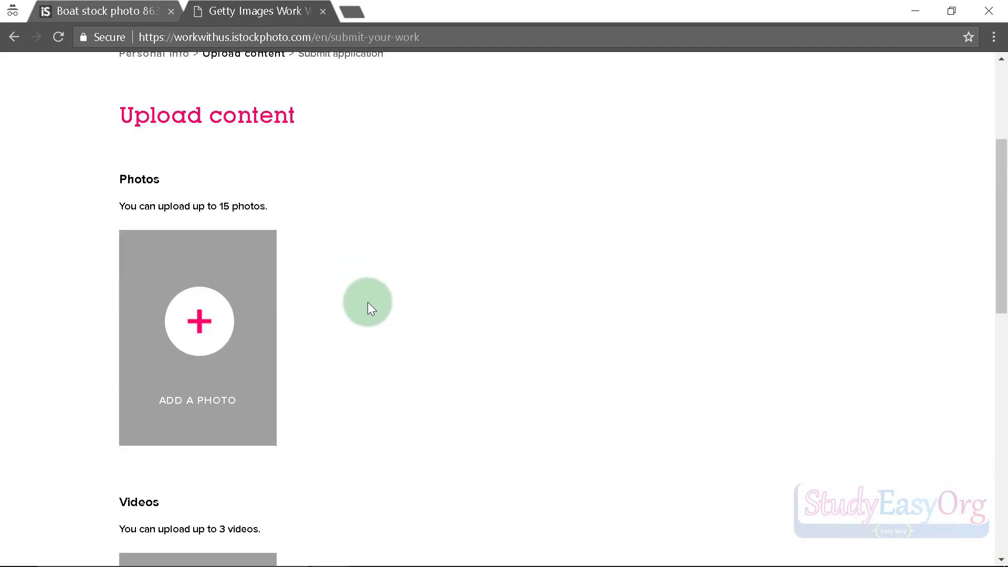
pyautogui.scroll(-3, 368, 304)
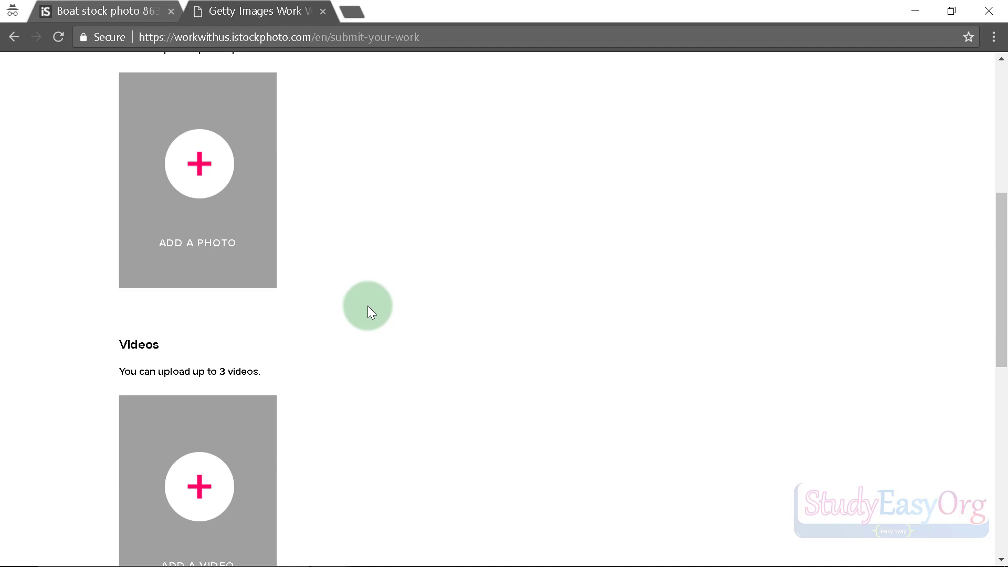
pyautogui.scroll(-6, 368, 306)
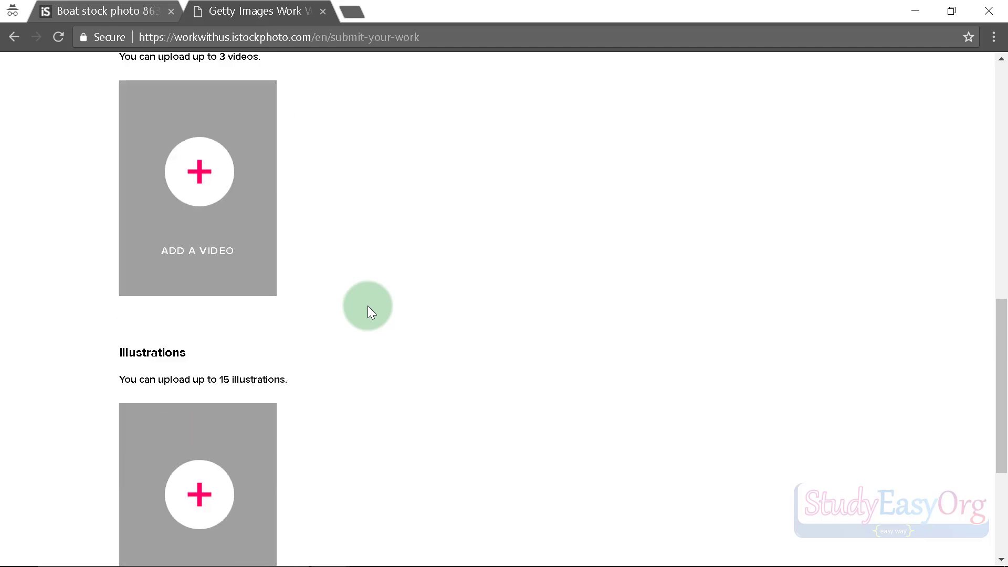
pyautogui.scroll(6, 368, 306)
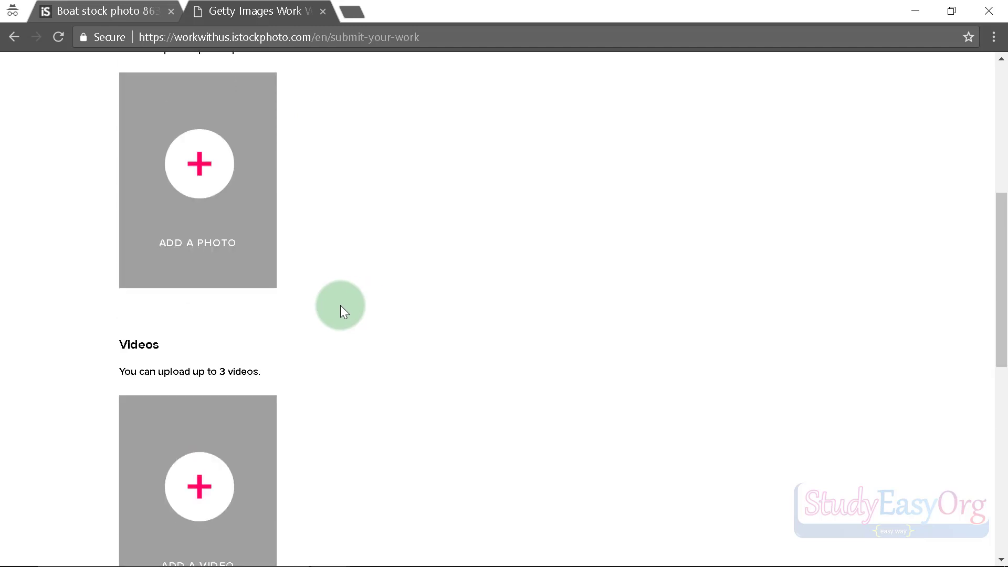
pyautogui.scroll(5, 339, 310)
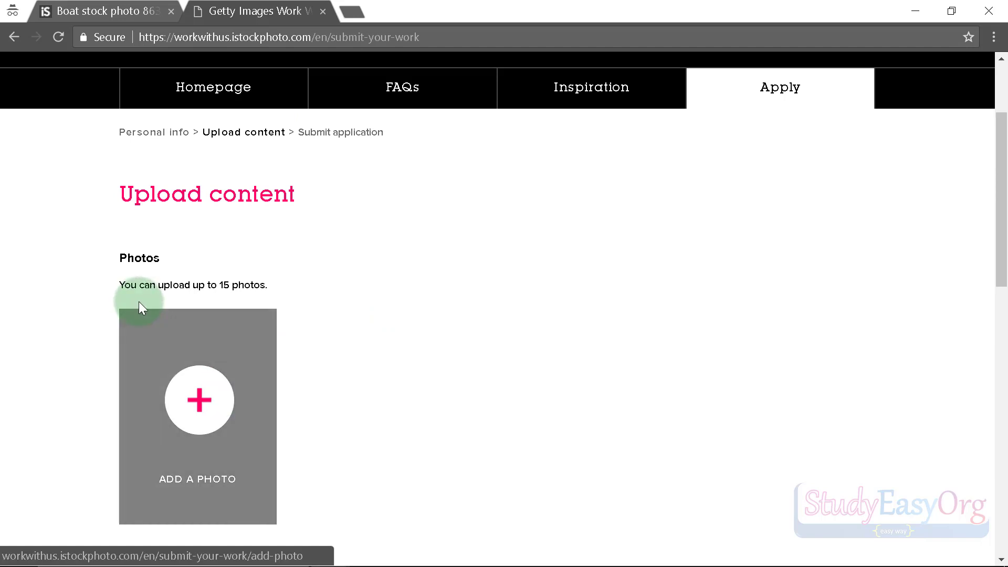
# Step: Start adding a photo to the application and upload IMG_4036.jpg from the boat folder in File Explorer
pyautogui.click(198, 399)
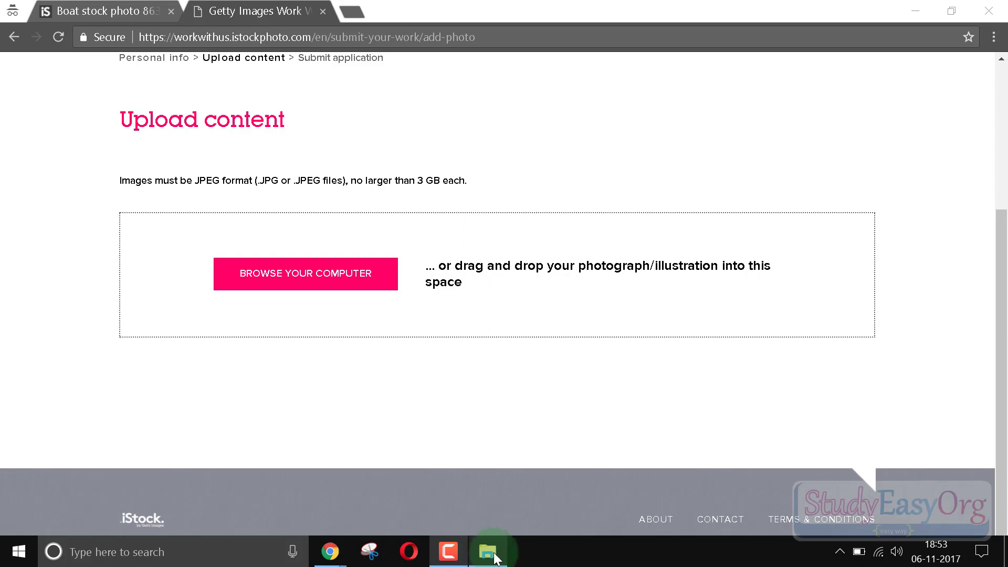
pyautogui.click(494, 554)
pyautogui.moveTo(584, 371); pyautogui.dragTo(214, 264)
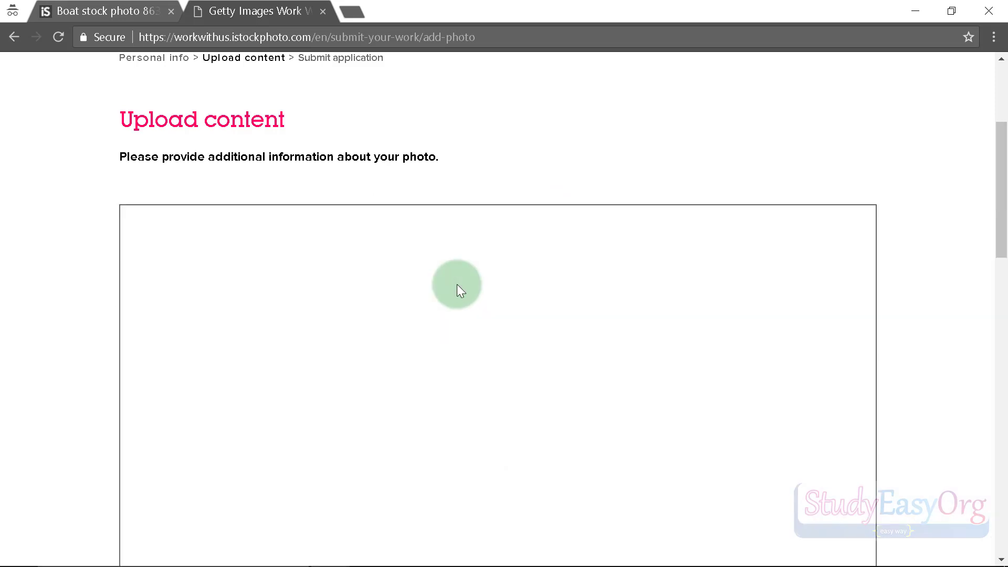
# Step: Look over the photo's details form, enter the photo title Test, and add the photo to the application
pyautogui.scroll(2, 389, 215)
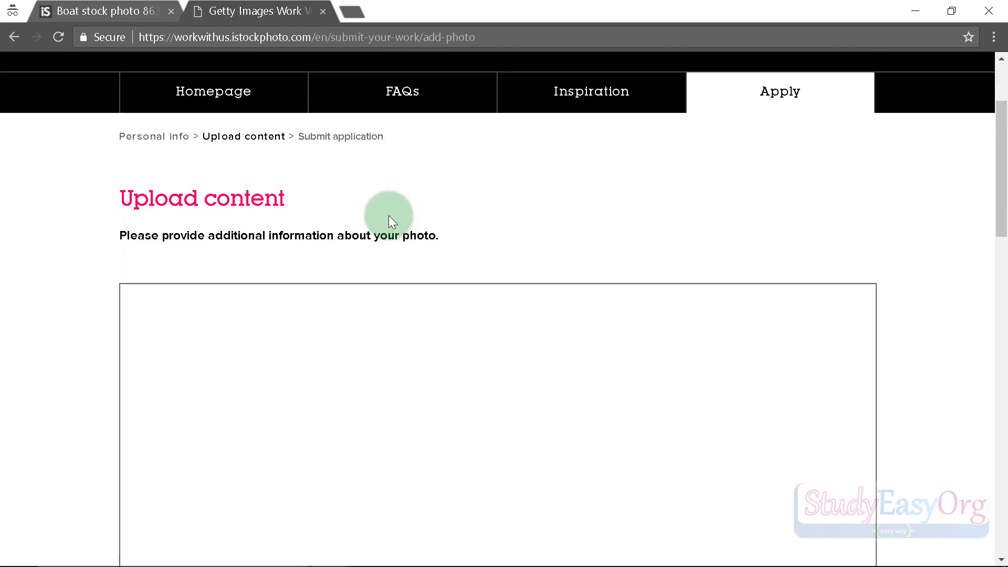
pyautogui.scroll(-10, 391, 219)
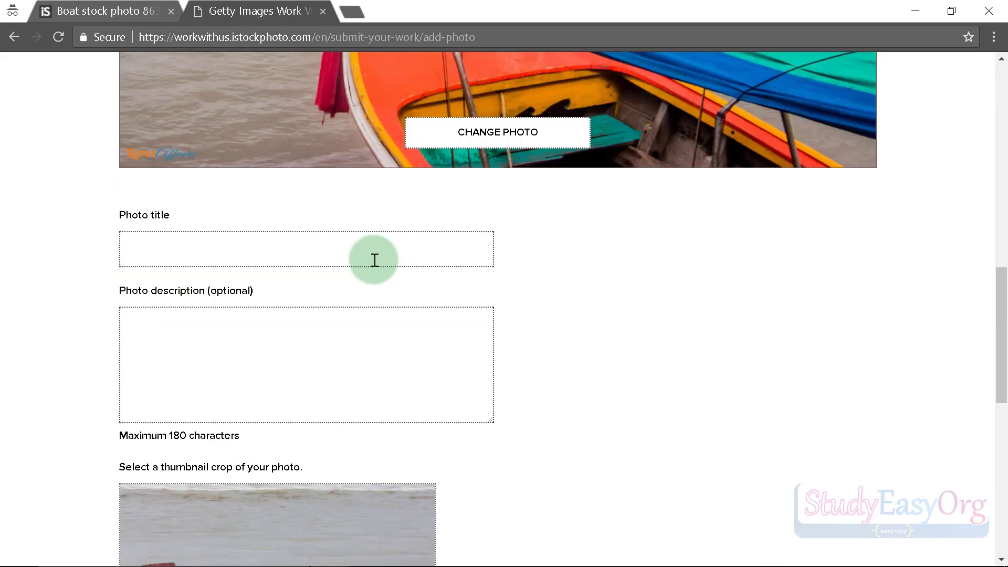
pyautogui.scroll(-4, 234, 248)
pyautogui.scroll(3, 247, 131)
pyautogui.scroll(-3, 266, 218)
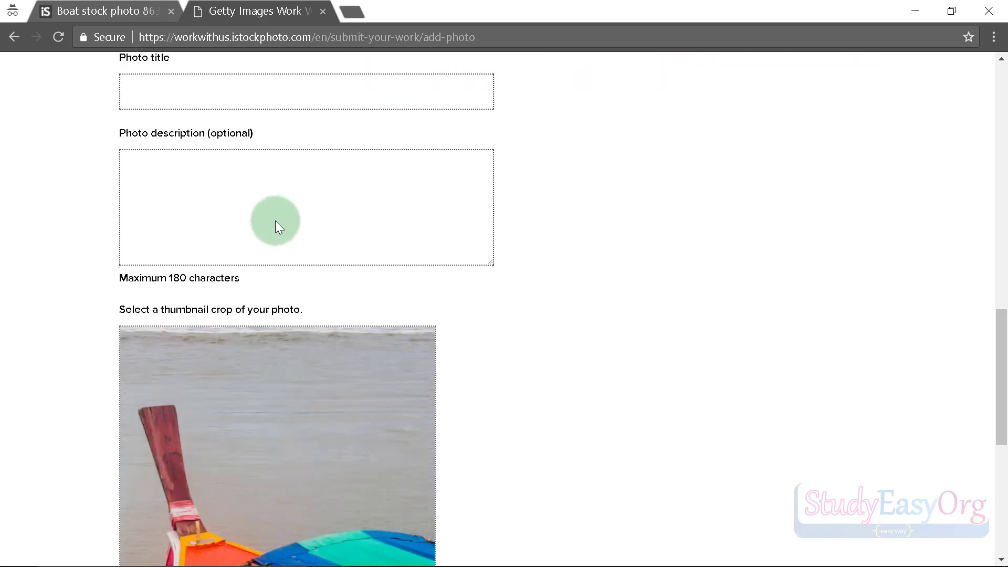
pyautogui.scroll(-5, 250, 267)
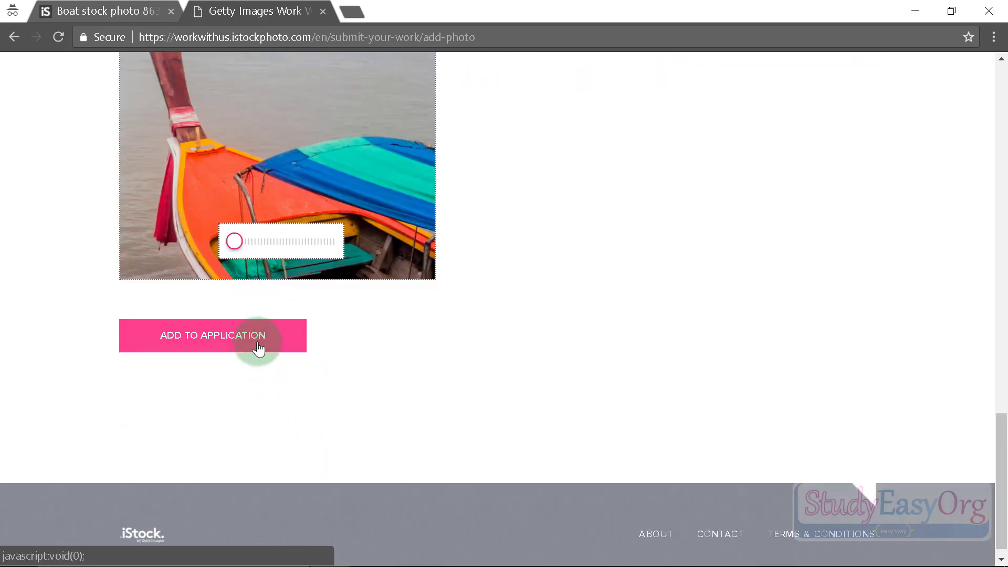
pyautogui.scroll(4, 424, 297)
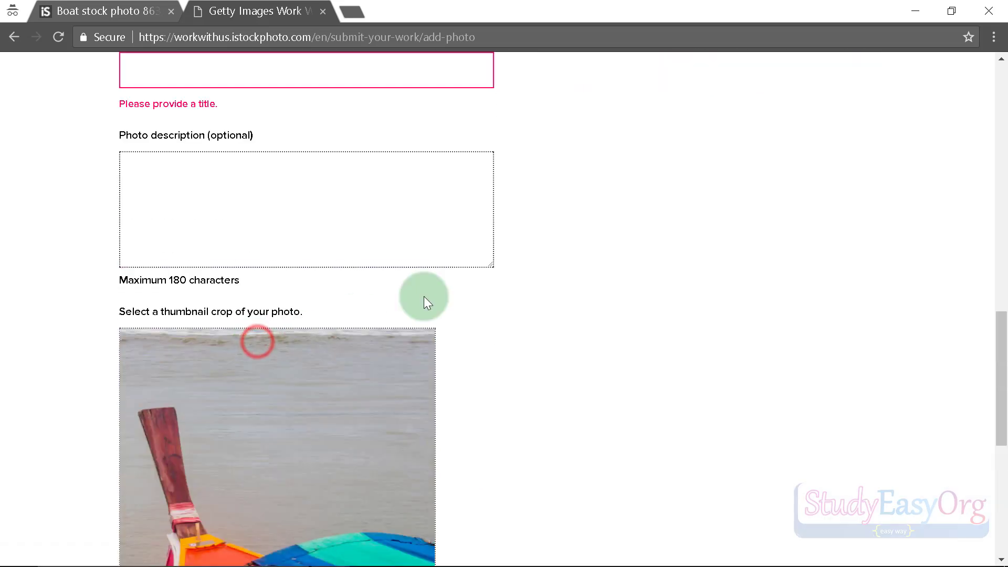
pyautogui.click(265, 315)
pyautogui.write('Test')
pyautogui.scroll(-7, 324, 421)
pyautogui.scroll(-3, 325, 422)
pyautogui.click(225, 335)
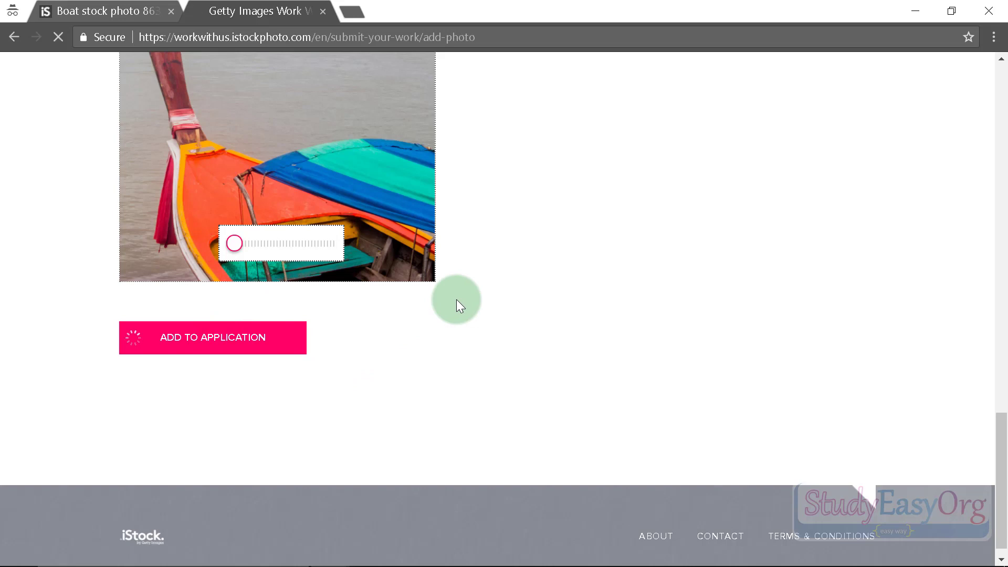
# Step: Start adding a second photo and upload IMG_20170922_131107.jpg from the boat folder in File Explorer
pyautogui.scroll(-4, 456, 316)
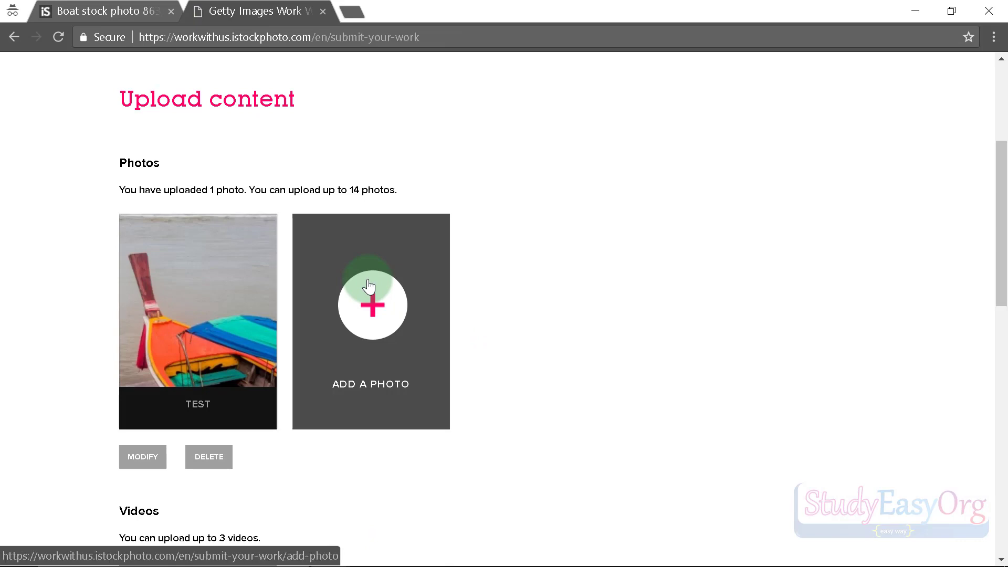
pyautogui.click(374, 318)
pyautogui.scroll(-4, 399, 309)
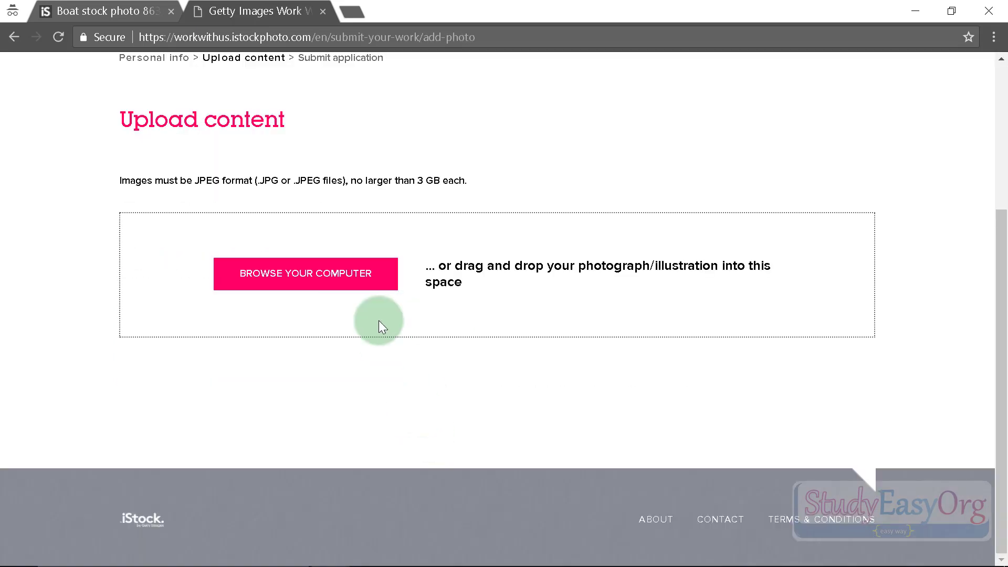
pyautogui.click(489, 555)
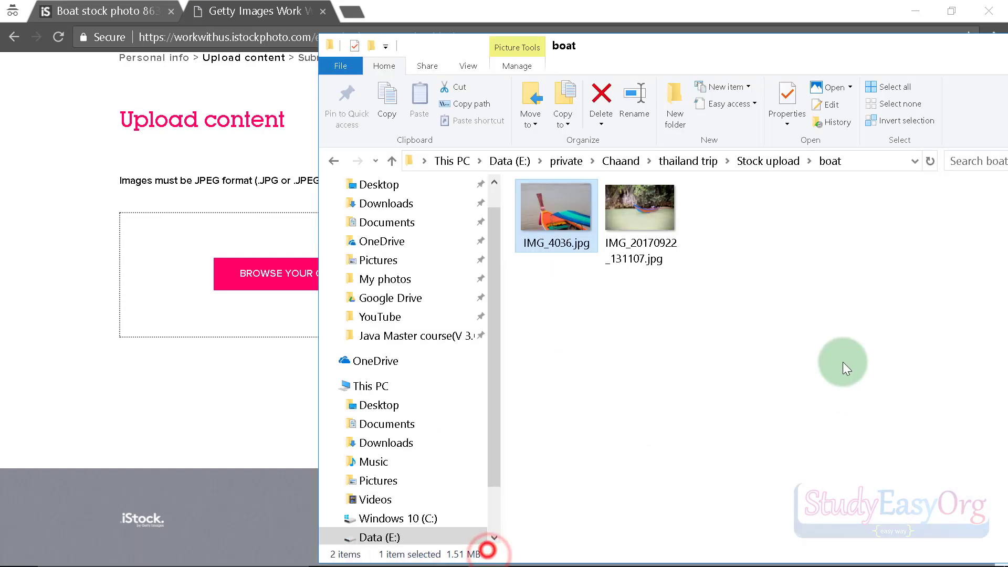
pyautogui.moveTo(647, 210); pyautogui.dragTo(199, 264)
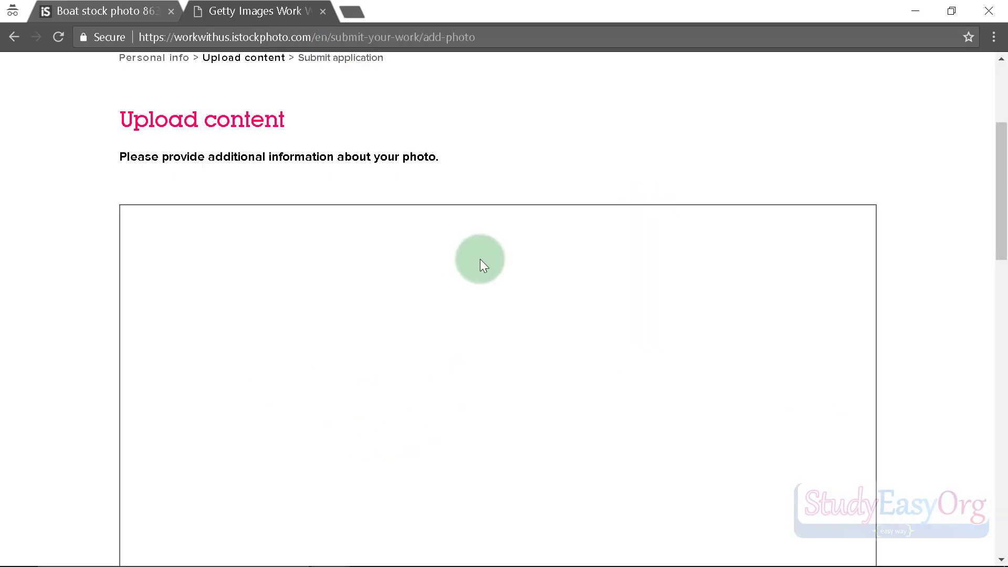
# Step: Title the second photo Test2 and enter Test as its description
pyautogui.scroll(-10, 483, 269)
pyautogui.scroll(6, 299, 321)
pyautogui.click(244, 301)
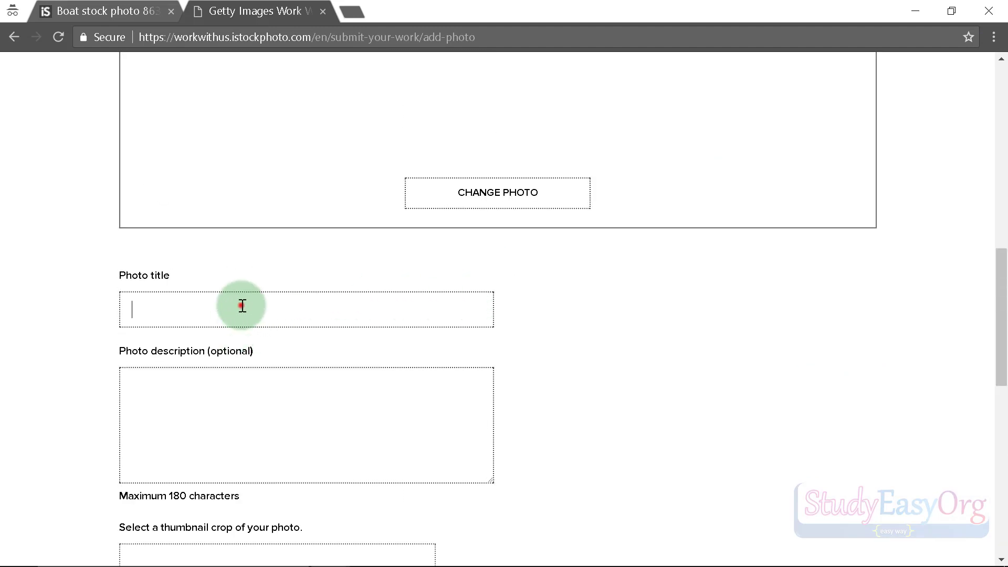
pyautogui.write('Test2')
pyautogui.scroll(-3, 211, 301)
pyautogui.click(226, 254)
pyautogui.write('Test')
# Step: Check the second photo's preview and thumbnail crop, and add the photo to the application
pyautogui.scroll(10, 500, 331)
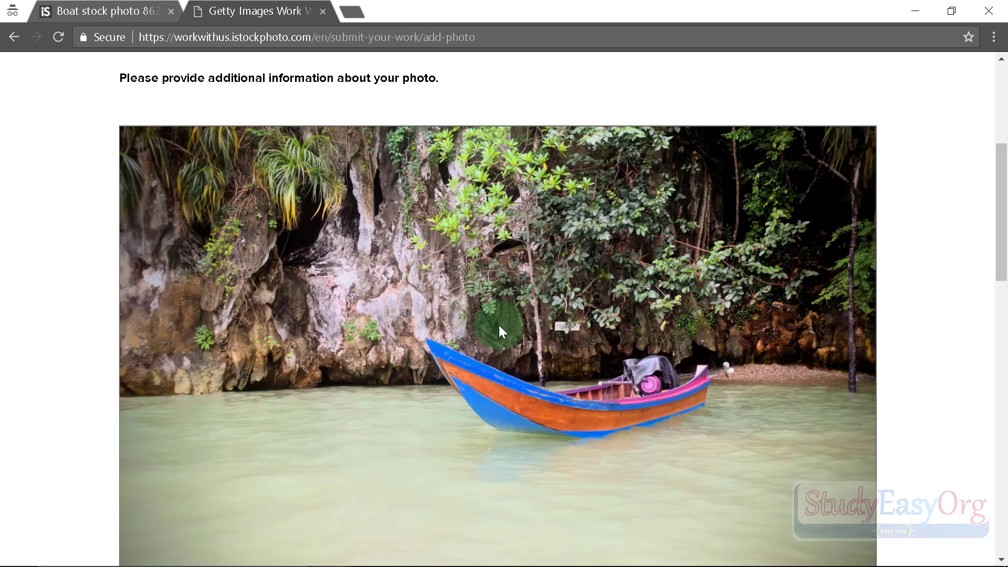
pyautogui.scroll(-3, 499, 325)
pyautogui.scroll(3, 499, 326)
pyautogui.scroll(-10, 499, 326)
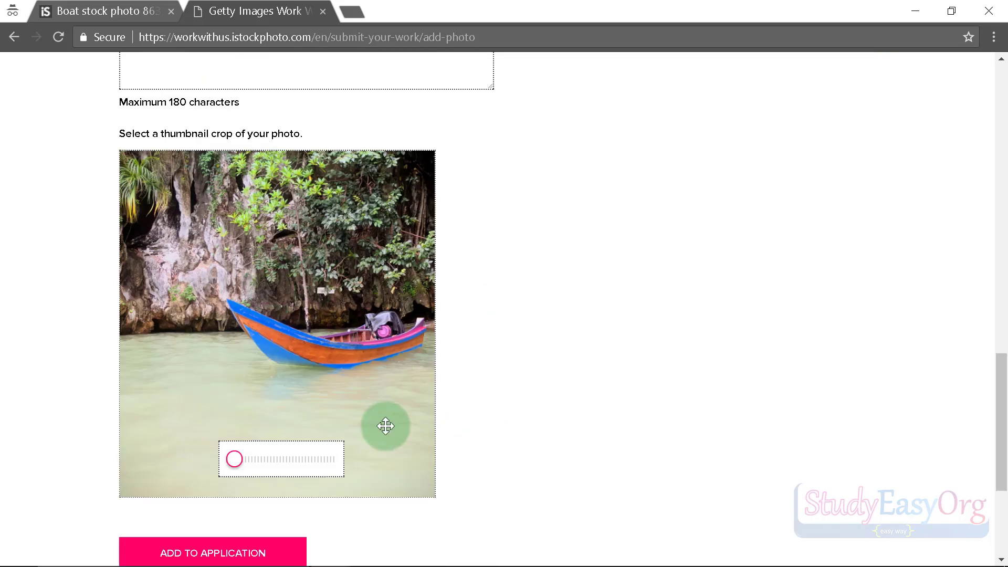
pyautogui.scroll(-4, 387, 365)
pyautogui.click(219, 325)
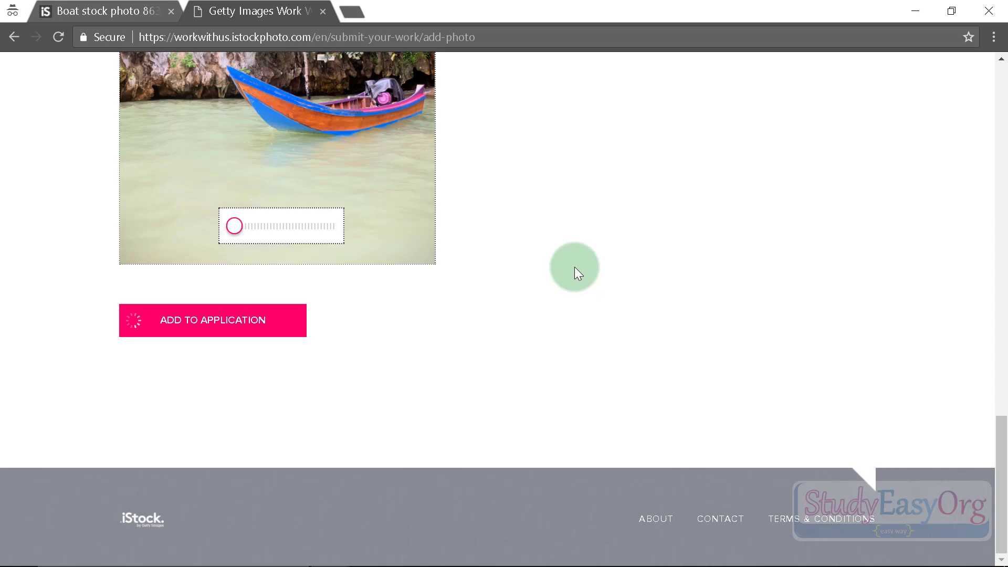
# Step: Review the uploaded photos, the remaining content sections and the application submission option on the Upload content page
pyautogui.scroll(-15, 575, 267)
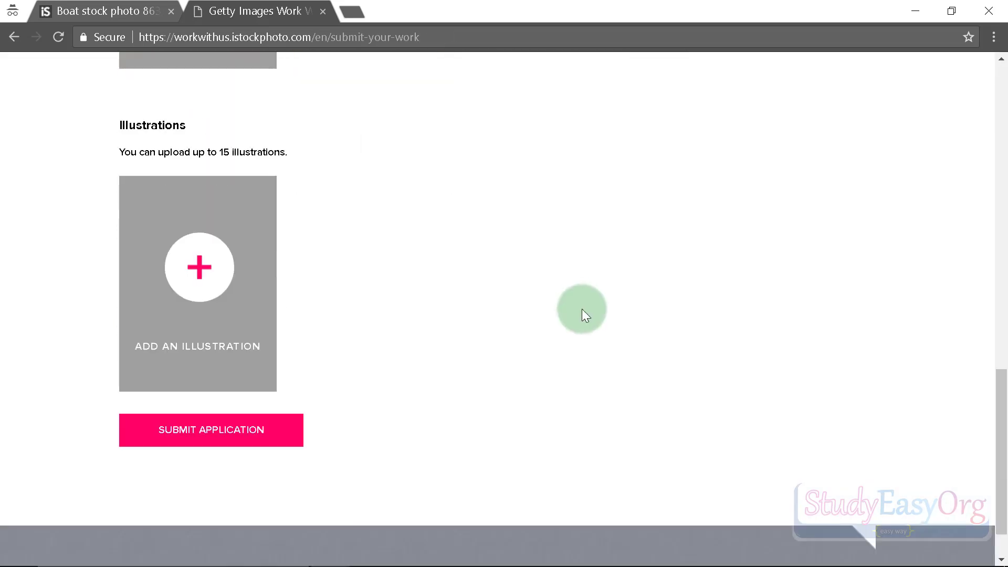
pyautogui.scroll(-1, 586, 315)
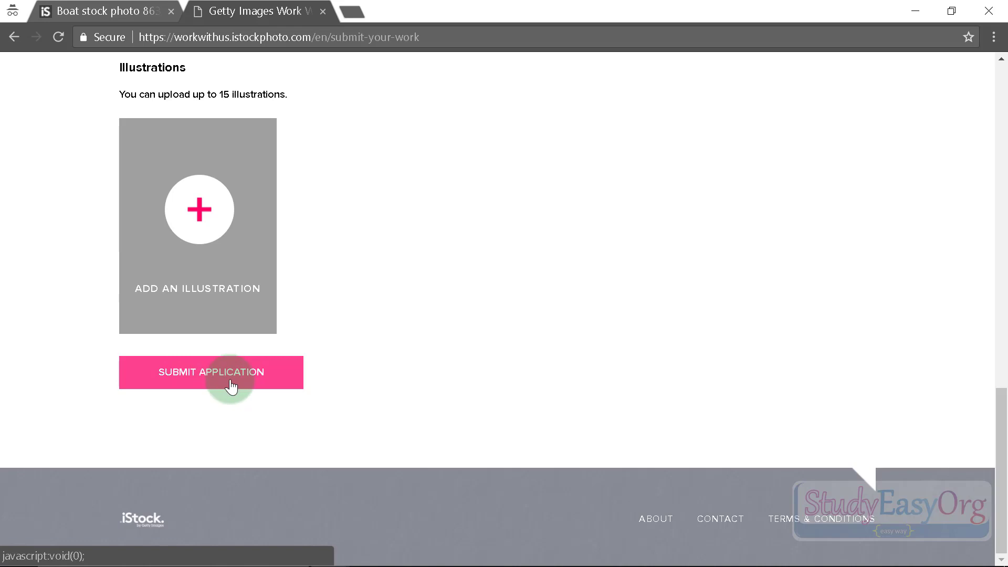
pyautogui.scroll(8, 481, 333)
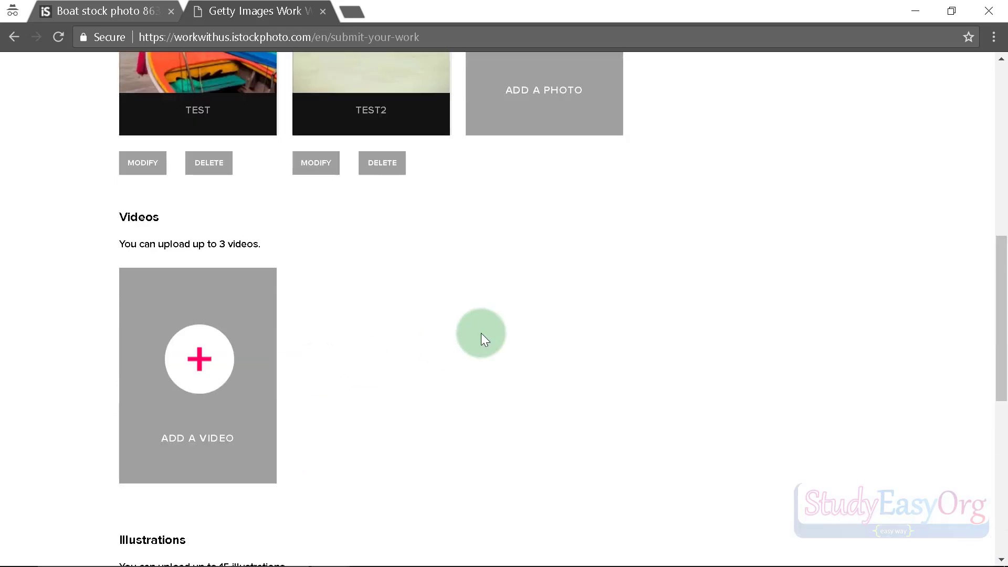
pyautogui.scroll(8, 481, 332)
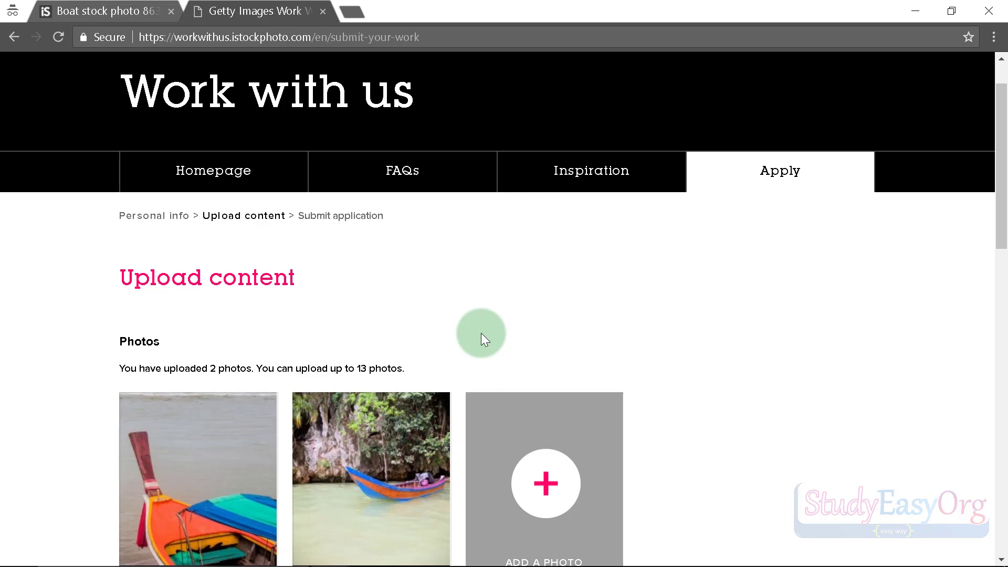
pyautogui.scroll(-6, 481, 332)
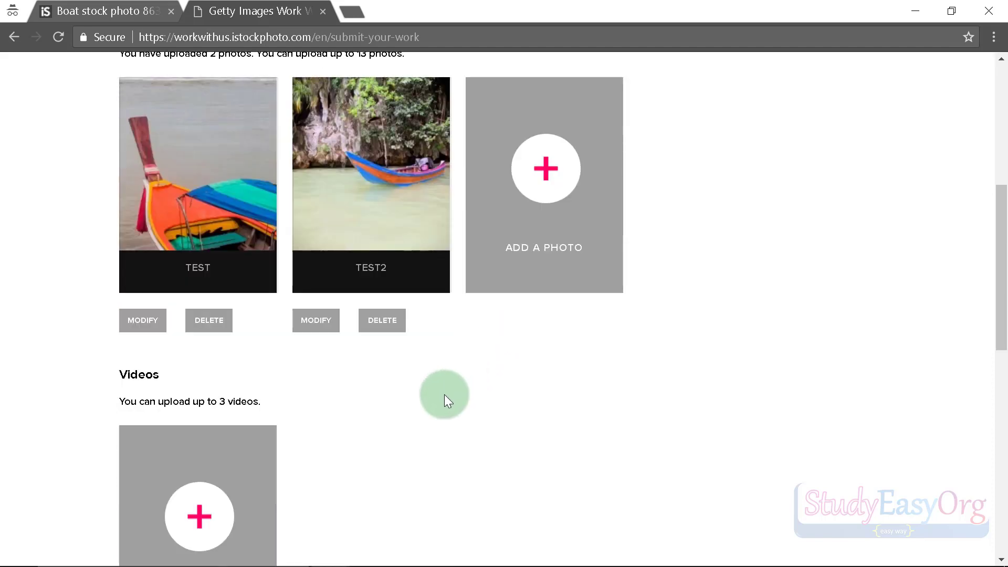
pyautogui.scroll(7, 445, 395)
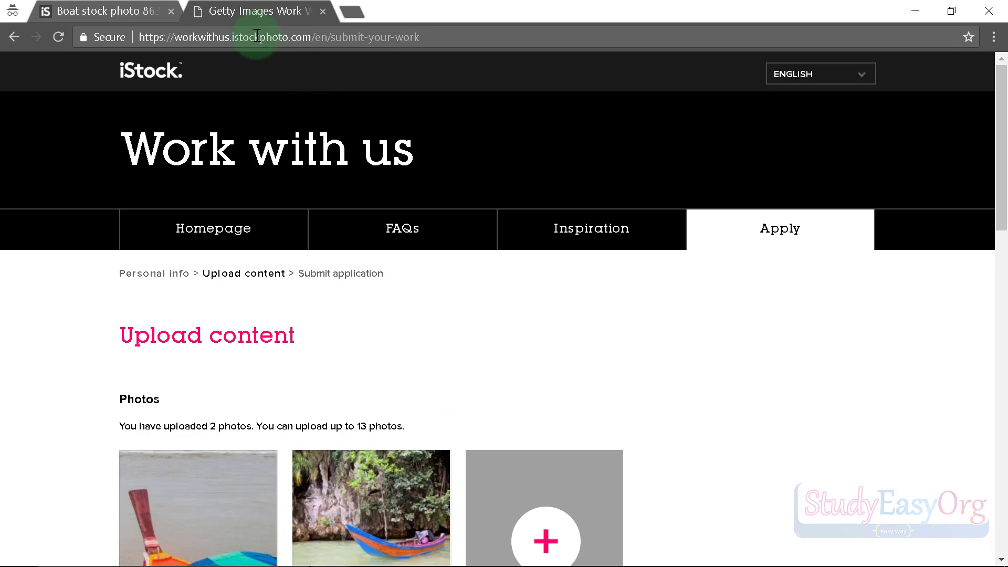
pyautogui.scroll(-15, 408, 273)
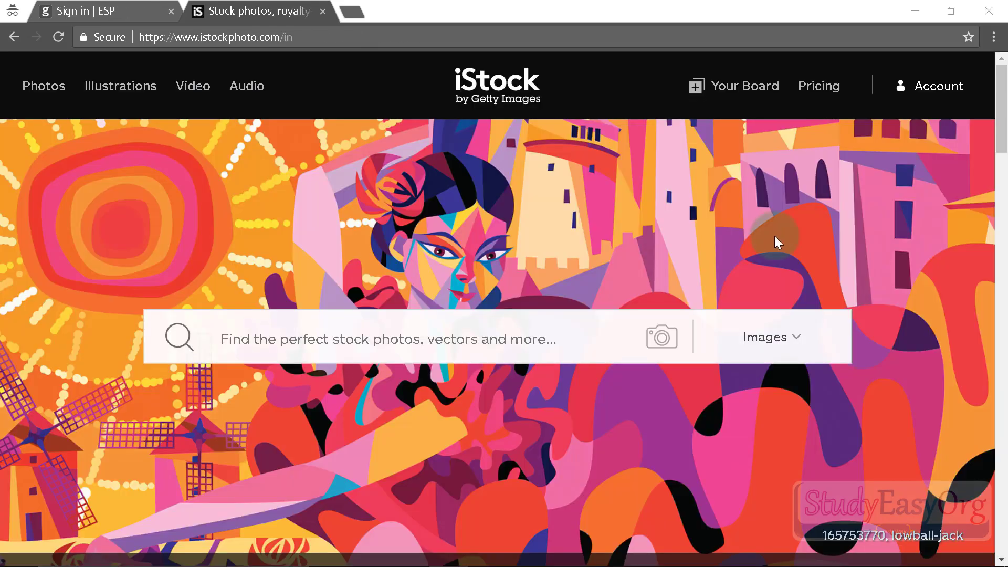
# Step: Sign in to the Getty Images ESP account using the saved username and password
pyautogui.scroll(-9, 775, 236)
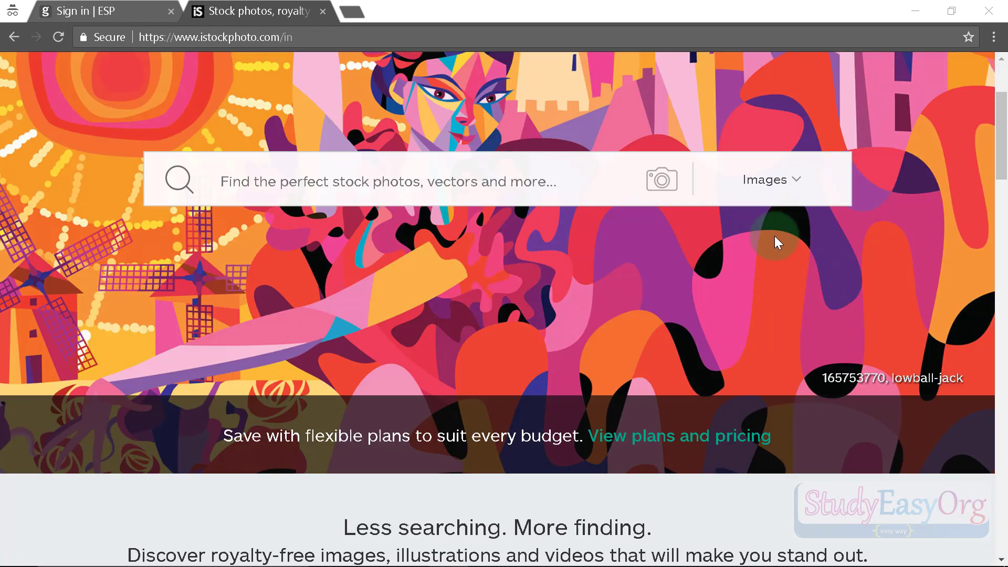
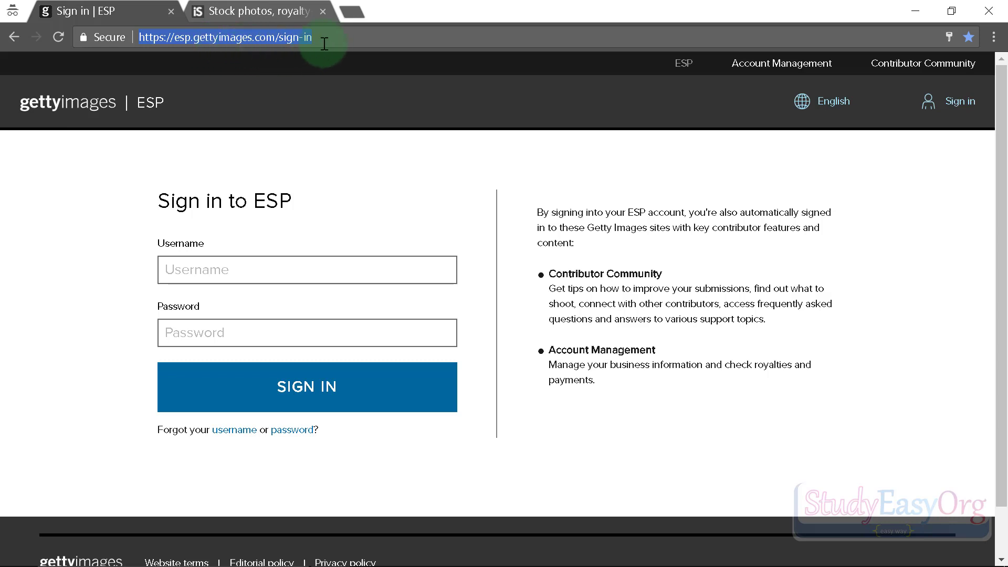
pyautogui.click(310, 264)
pyautogui.click(296, 294)
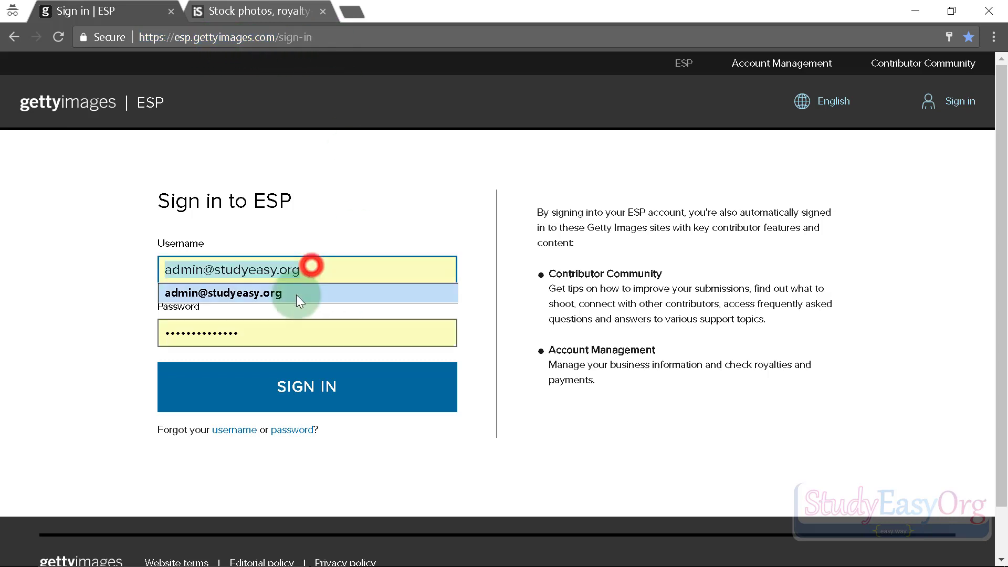
pyautogui.click(316, 398)
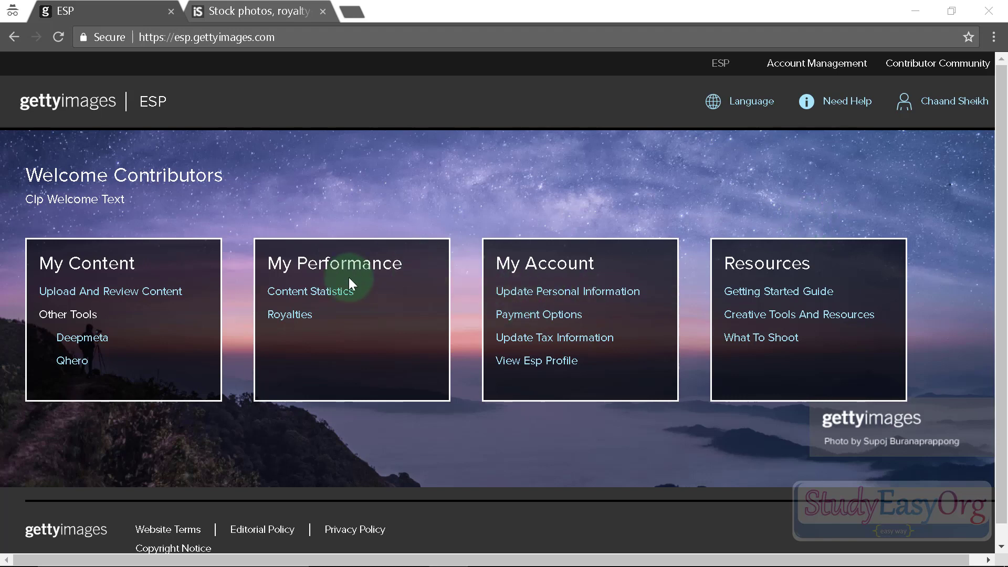
# Step: Open the content upload and review page from My Content, and examine the existing submissions with the keywording tip dismissed
pyautogui.moveTo(41, 263); pyautogui.dragTo(136, 262)
pyautogui.click(146, 362)
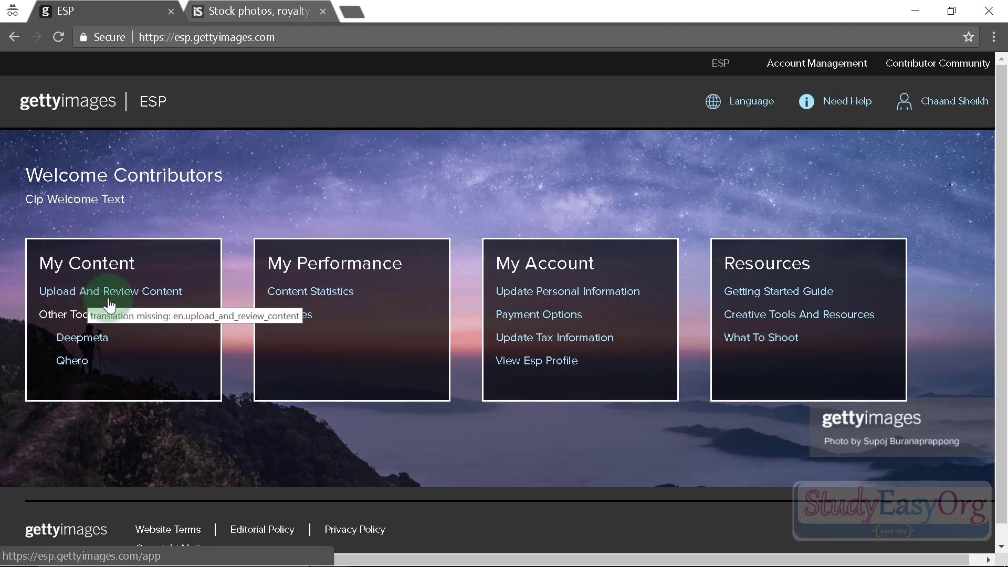
pyautogui.click(135, 297)
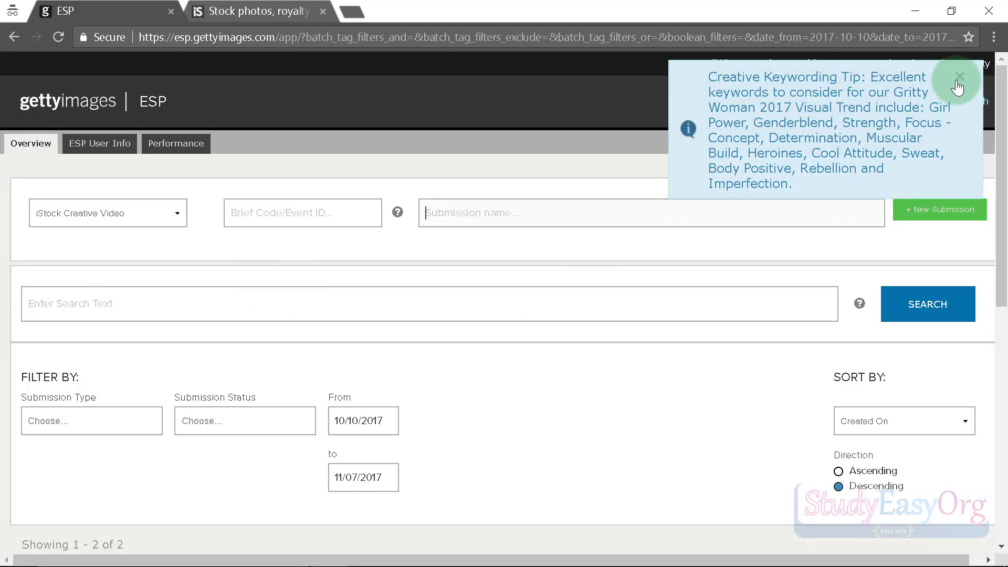
pyautogui.click(961, 73)
pyautogui.scroll(-10, 602, 409)
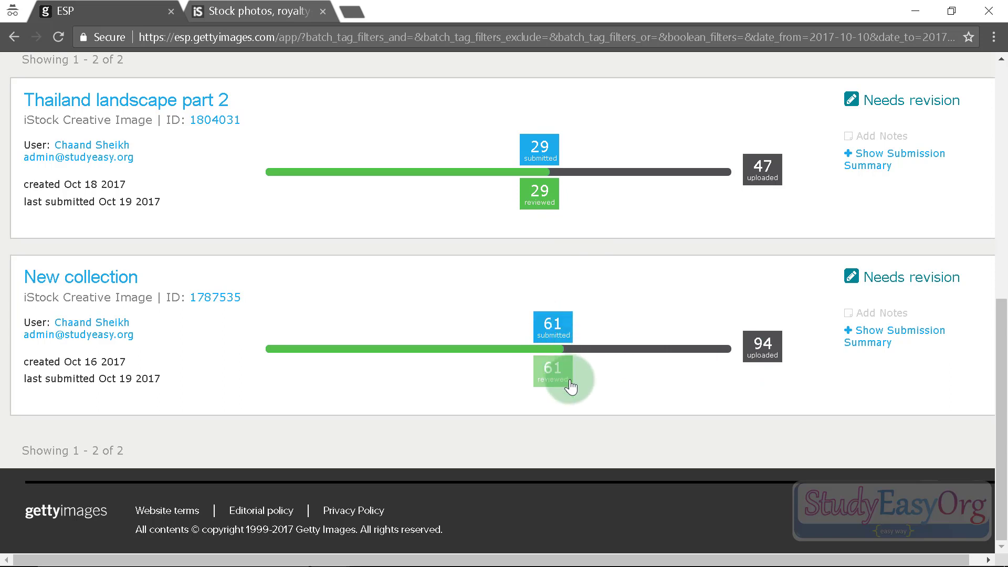
pyautogui.scroll(8, 569, 386)
# Step: Close the iStock page and return to the ESP home page at esp.gettyimages.com
pyautogui.click(10, 37)
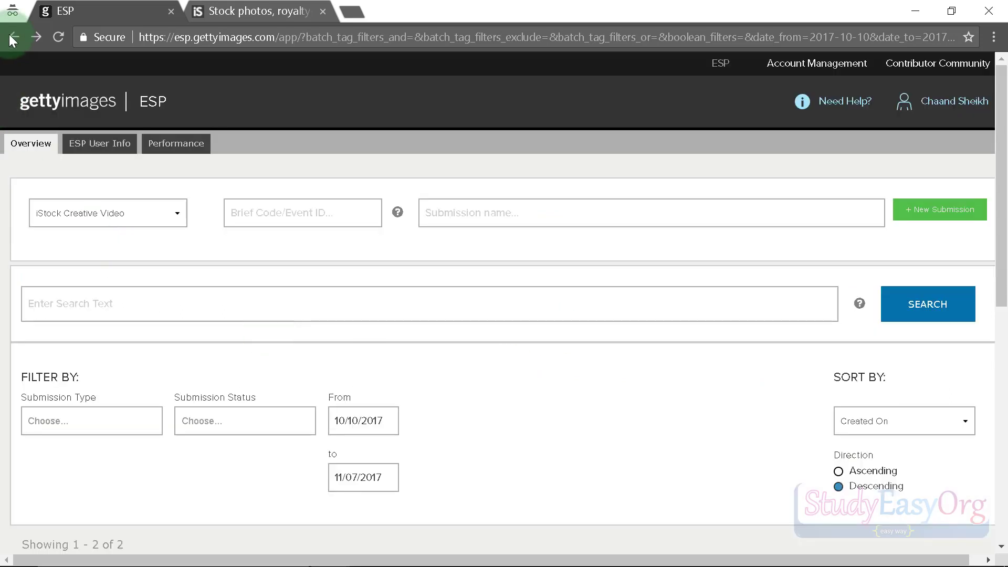
pyautogui.click(15, 36)
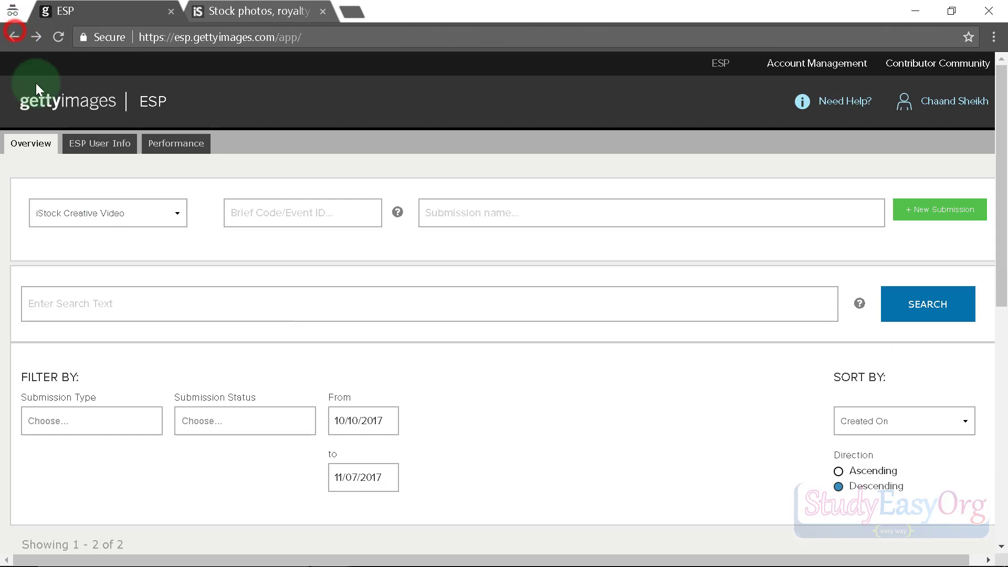
pyautogui.click(323, 11)
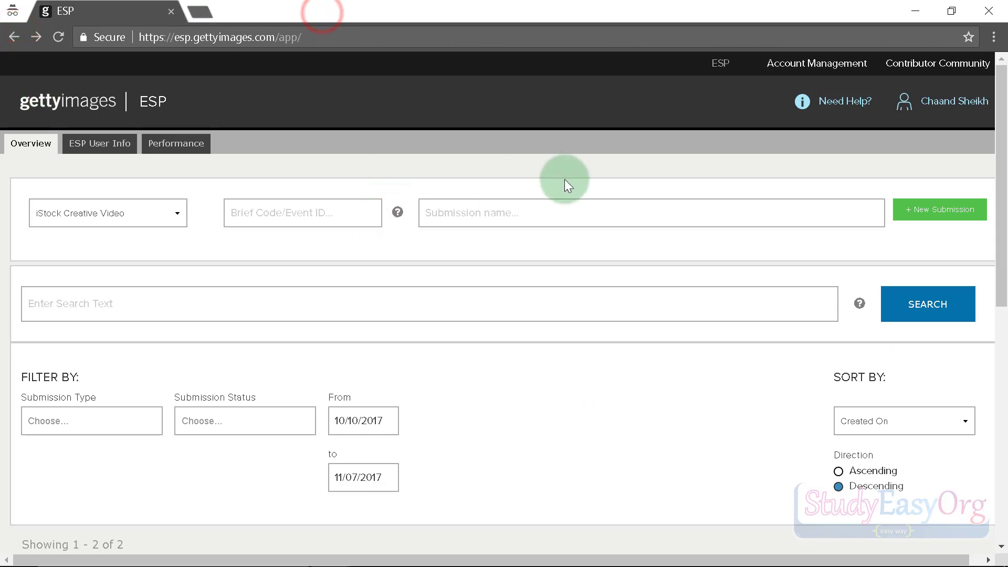
pyautogui.click(383, 36)
pyautogui.press('BackSpace')
pyautogui.press('BackSpace')
pyautogui.press('BackSpace')
pyautogui.press('BackSpace')
pyautogui.press('BackSpace')
pyautogui.press('Return')
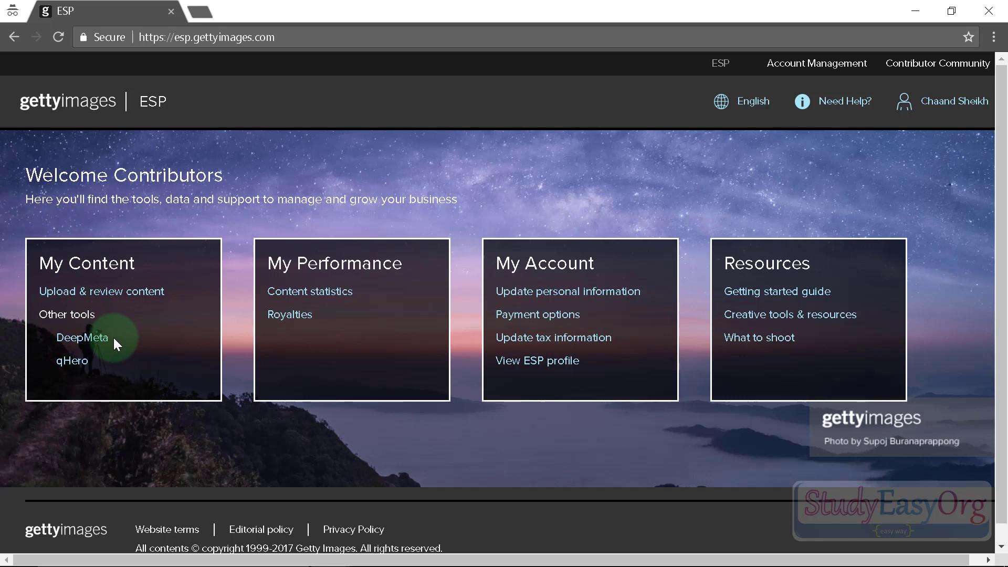
# Step: Open the qHero website from the other tools listed under My Content on the ESP home page
pyautogui.click(76, 367)
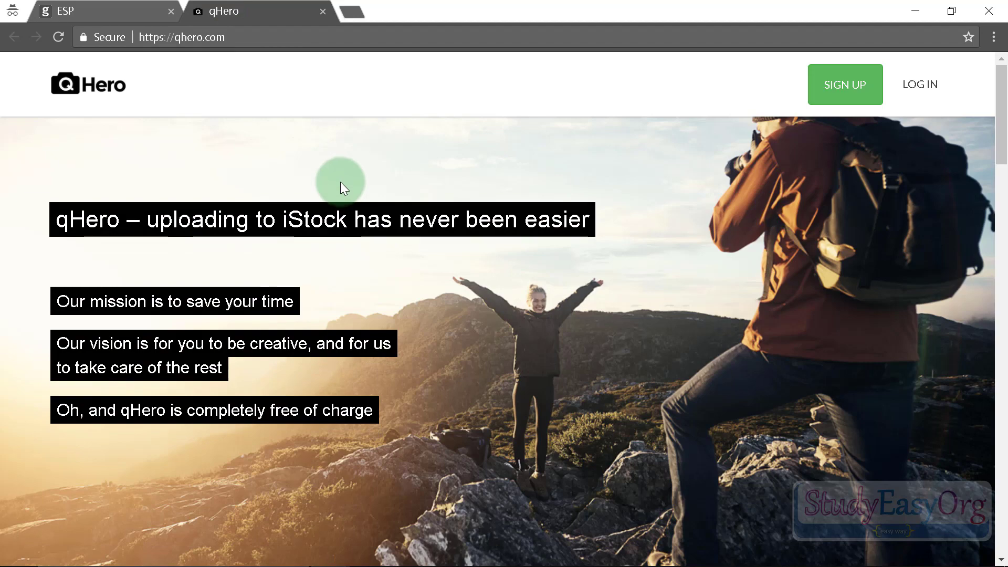
pyautogui.click(106, 13)
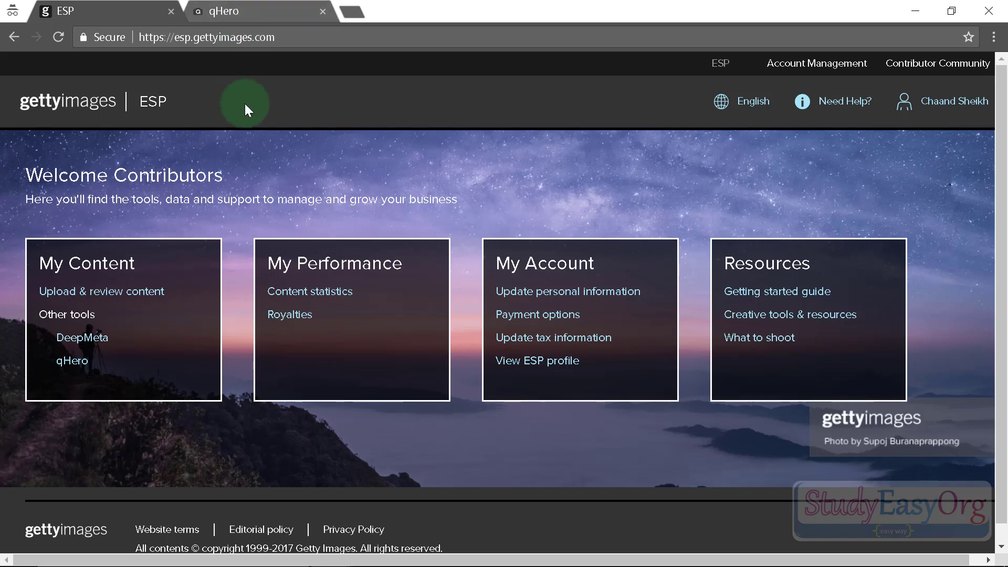
pyautogui.click(247, 11)
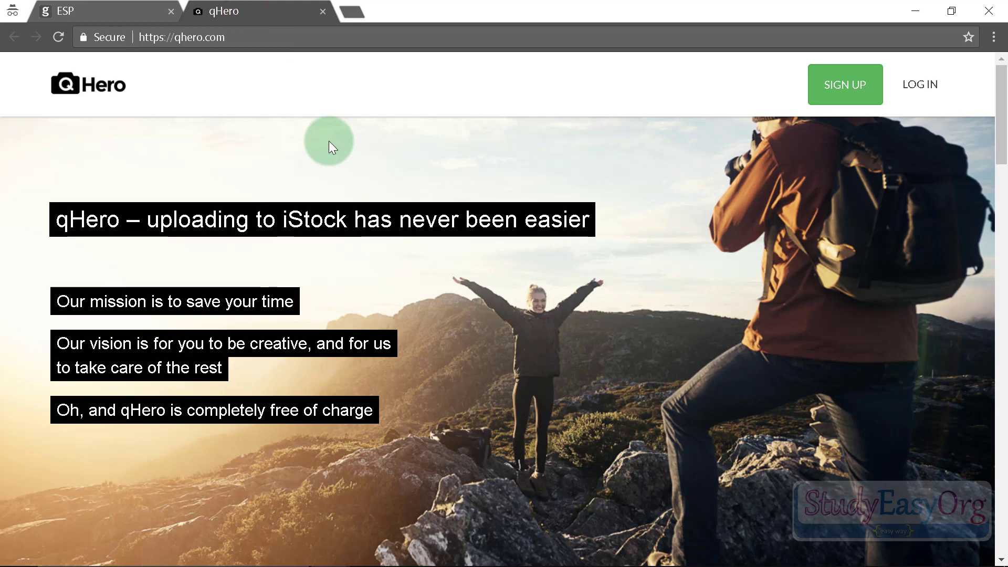
# Step: Go back to ESP and look through the submissions under Upload & review content
pyautogui.click(118, 12)
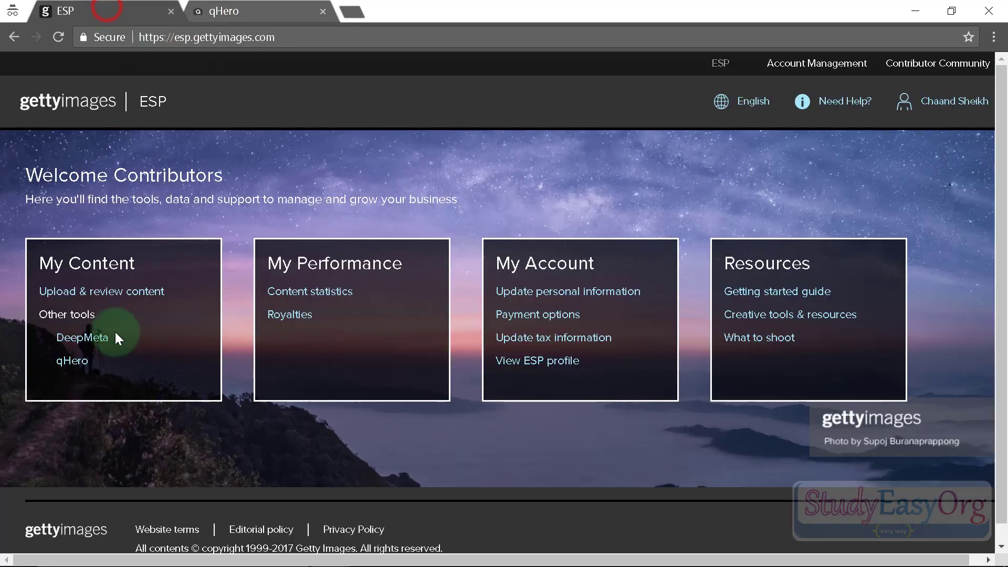
pyautogui.click(95, 290)
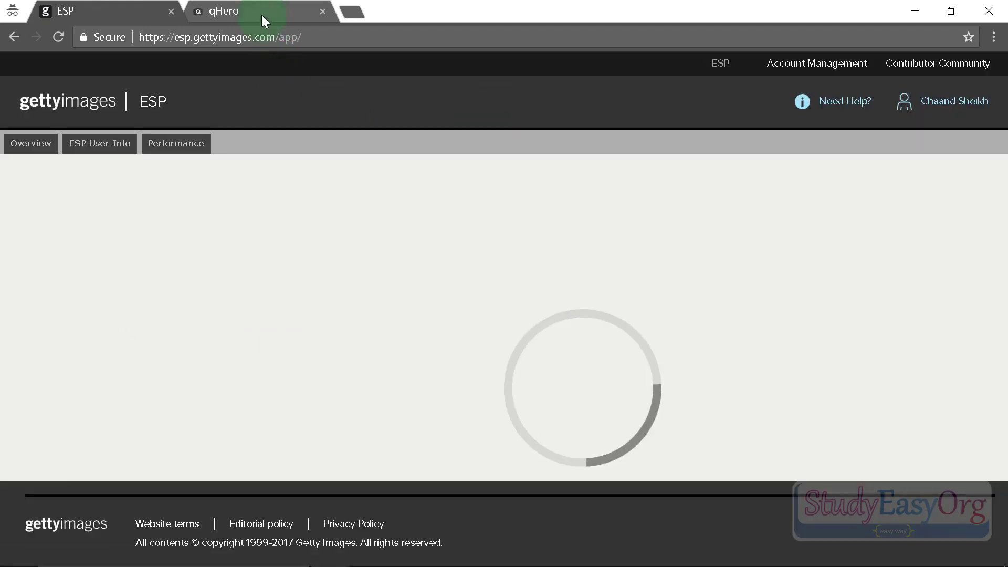
pyautogui.scroll(-5, 423, 239)
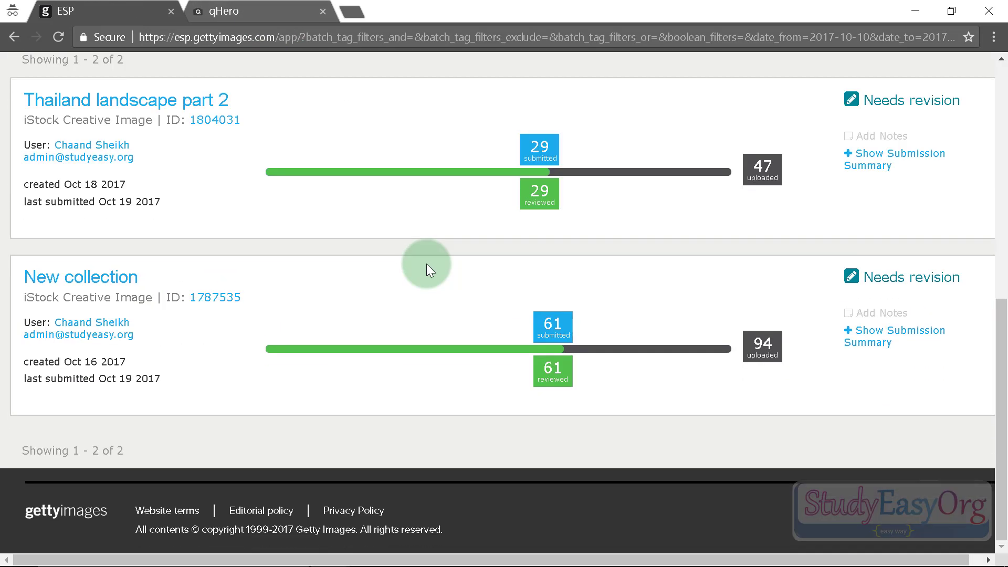
# Step: Switch to the qHero site and log in with the saved account e-mail and password
pyautogui.click(239, 9)
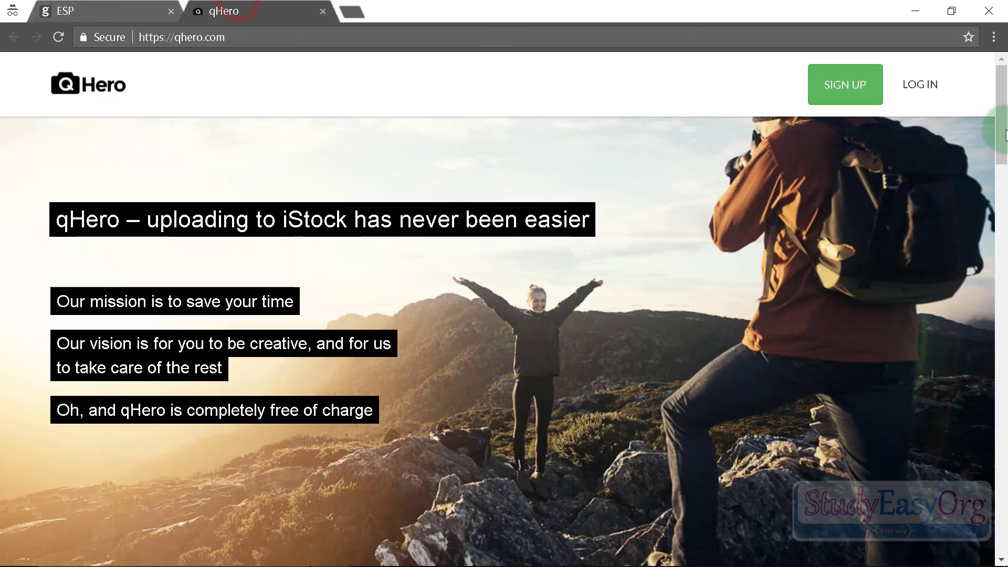
pyautogui.click(923, 100)
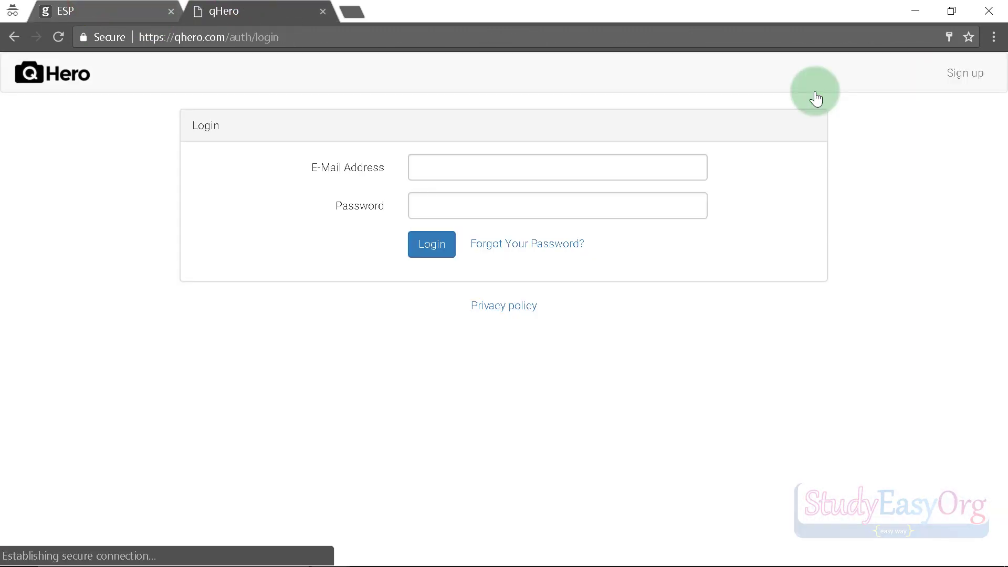
pyautogui.click(465, 167)
pyautogui.click(477, 192)
pyautogui.click(438, 246)
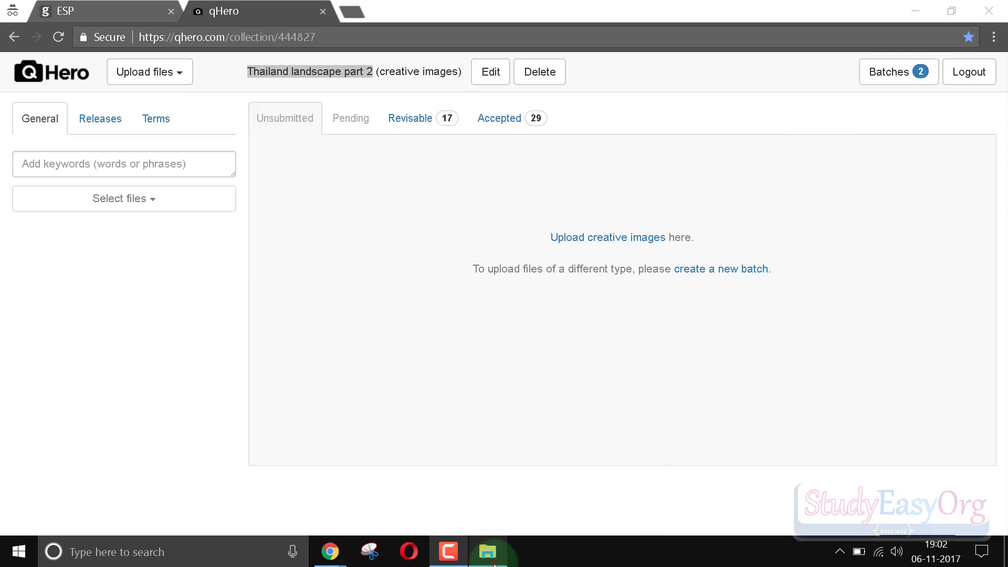
# Step: Switch to File Explorer and go up from the boat folder to the Stock upload folder
pyautogui.click(494, 565)
pyautogui.doubleClick(722, 48)
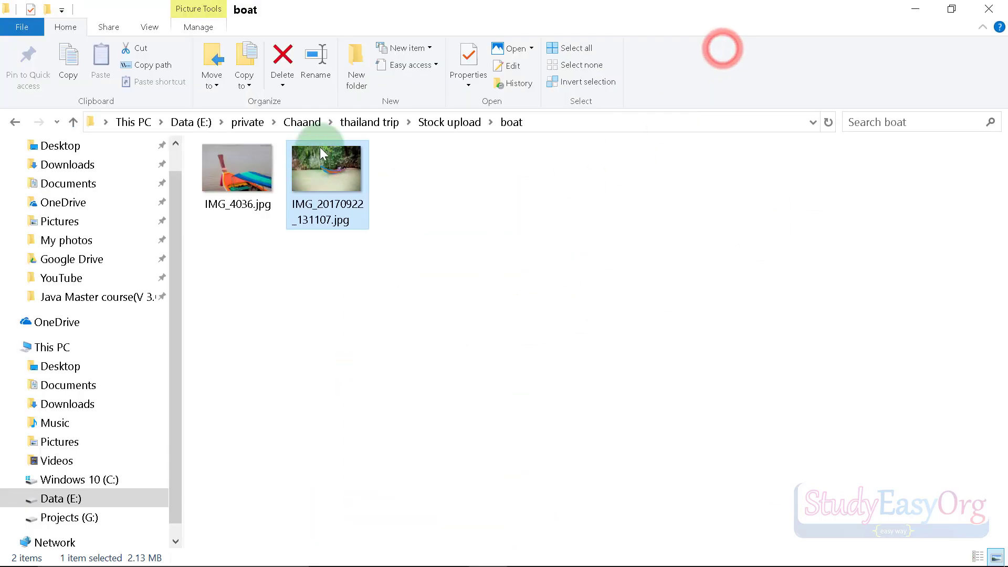
pyautogui.click(447, 121)
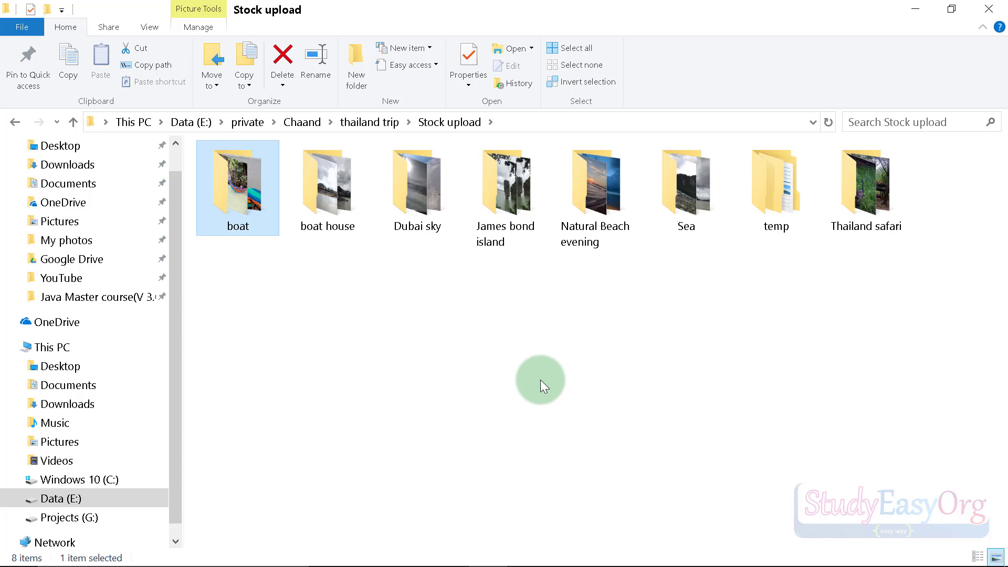
# Step: View the photos in the James bond island folder from IMG_5300.jpg through IMG_5305.jpg, and close the viewer
pyautogui.doubleClick(519, 182)
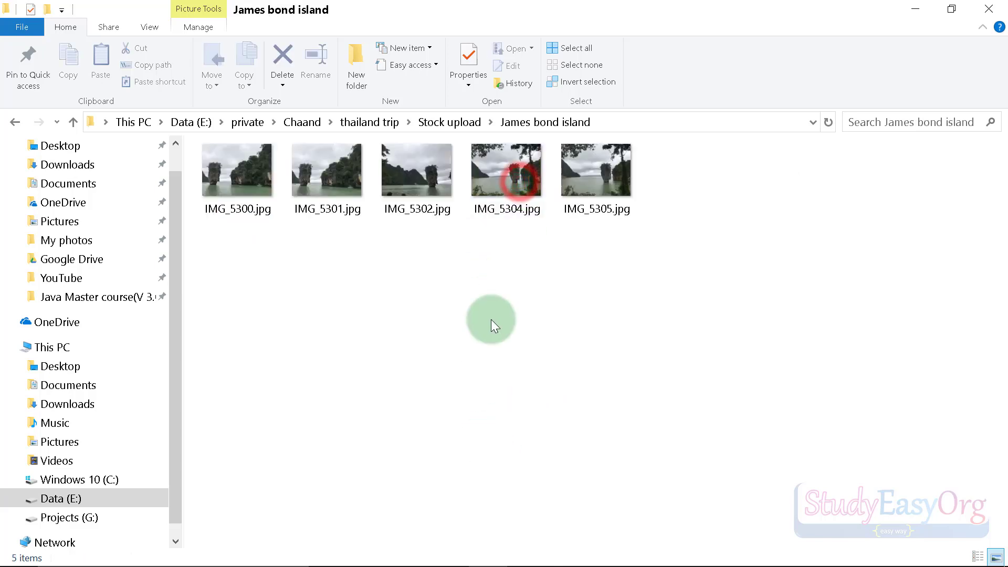
pyautogui.doubleClick(257, 194)
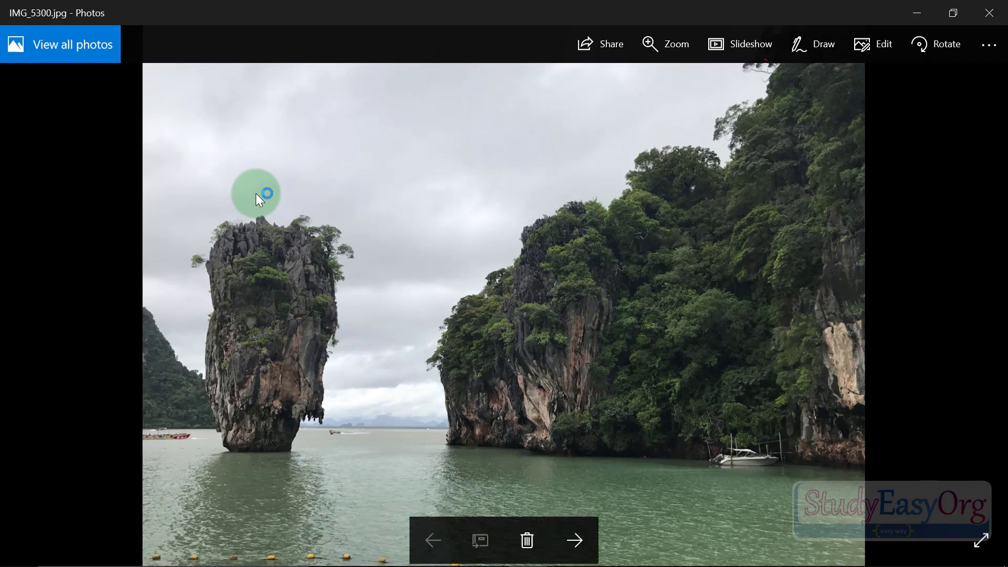
pyautogui.press('Right')
pyautogui.press('Right')
pyautogui.press('Right')
pyautogui.press('Right')
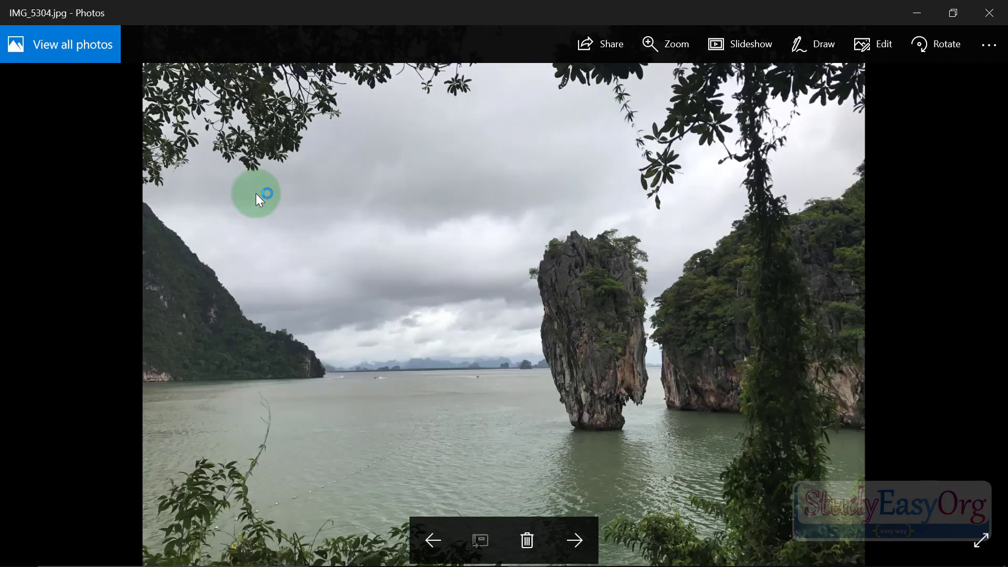
pyautogui.press('Right')
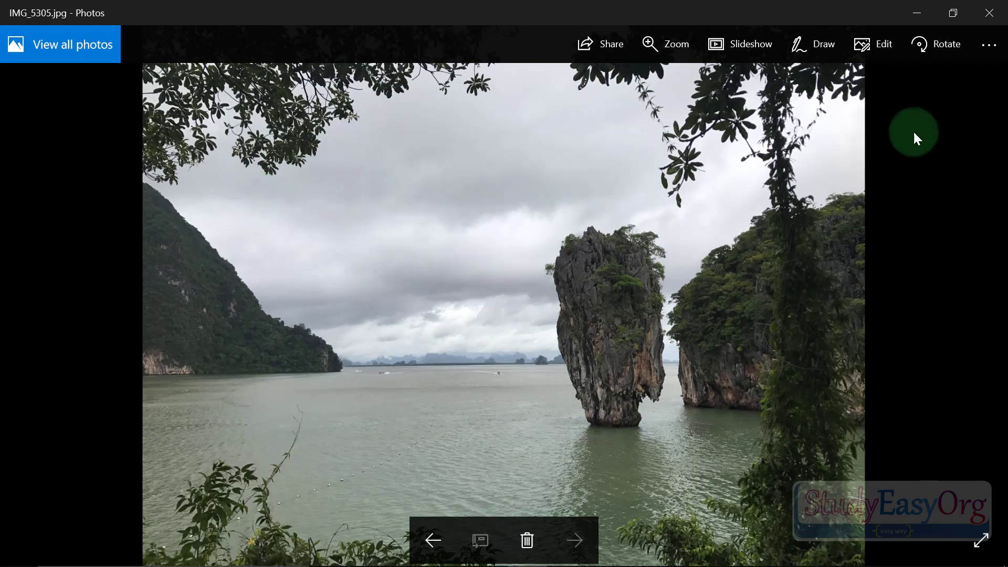
pyautogui.click(991, 14)
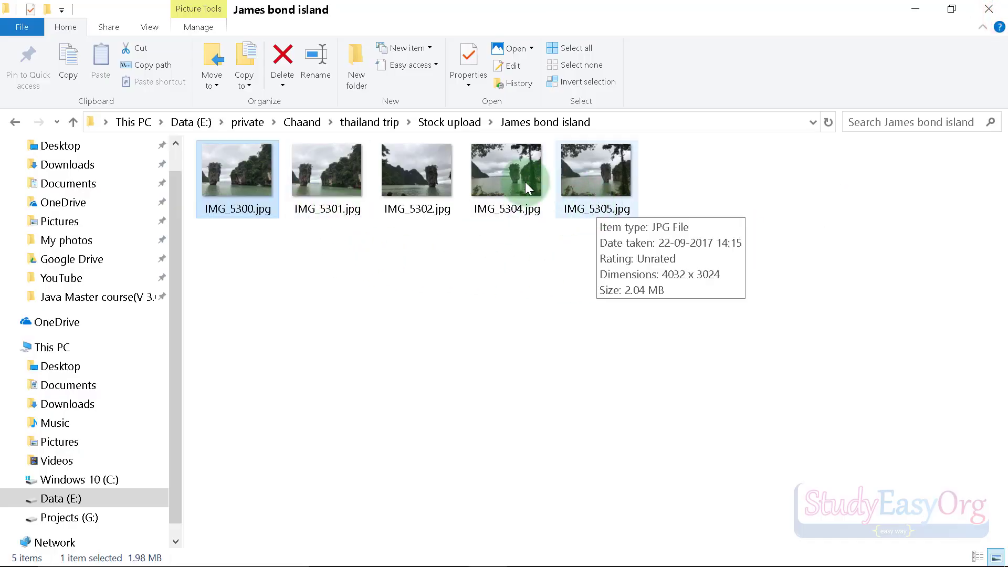
# Step: Browse the photos in the Sea folder, starting at IMG_5366.jpg and ending at IMG_20170922_130515.jpg, and close the viewer
pyautogui.click(454, 125)
pyautogui.click(827, 380)
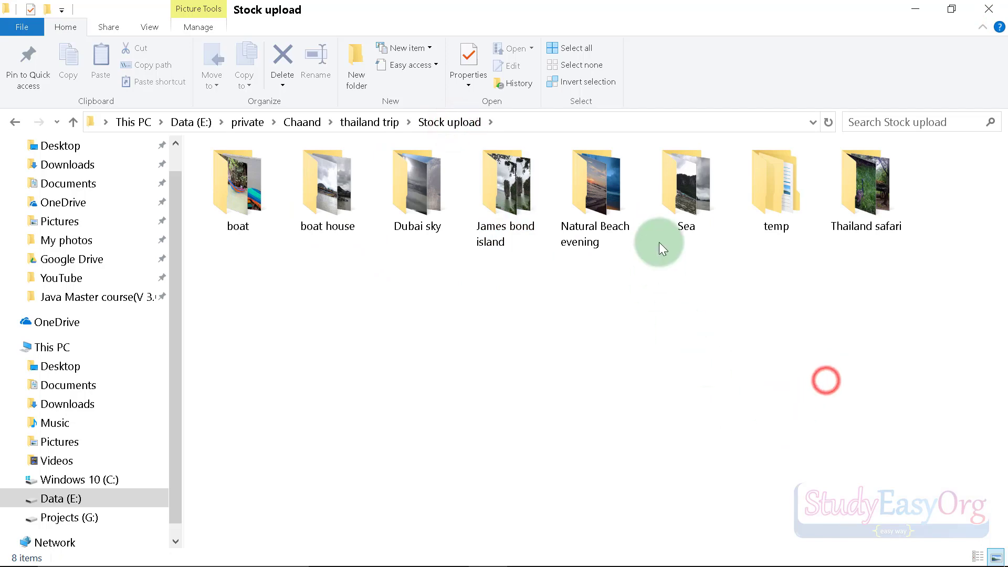
pyautogui.doubleClick(674, 171)
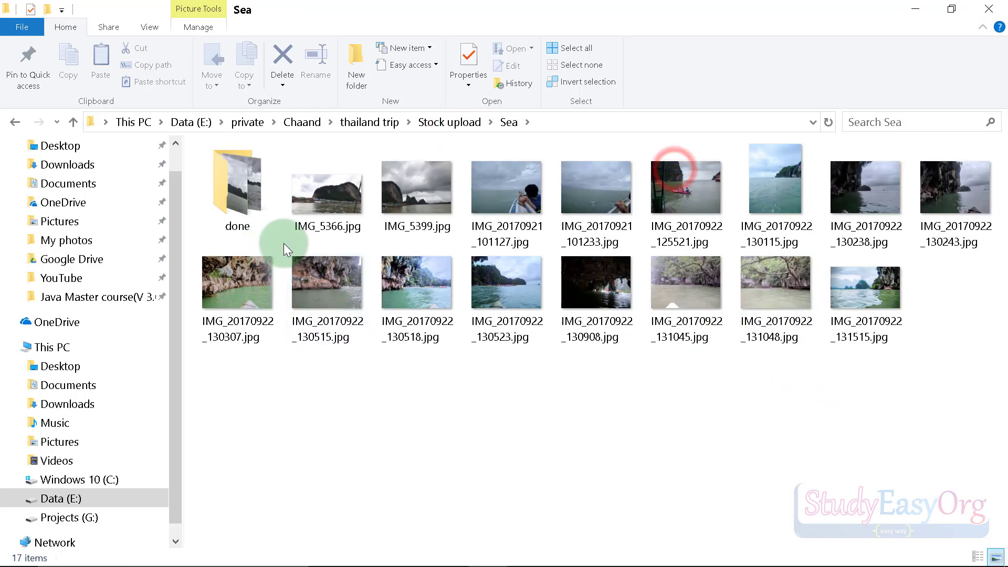
pyautogui.doubleClick(327, 198)
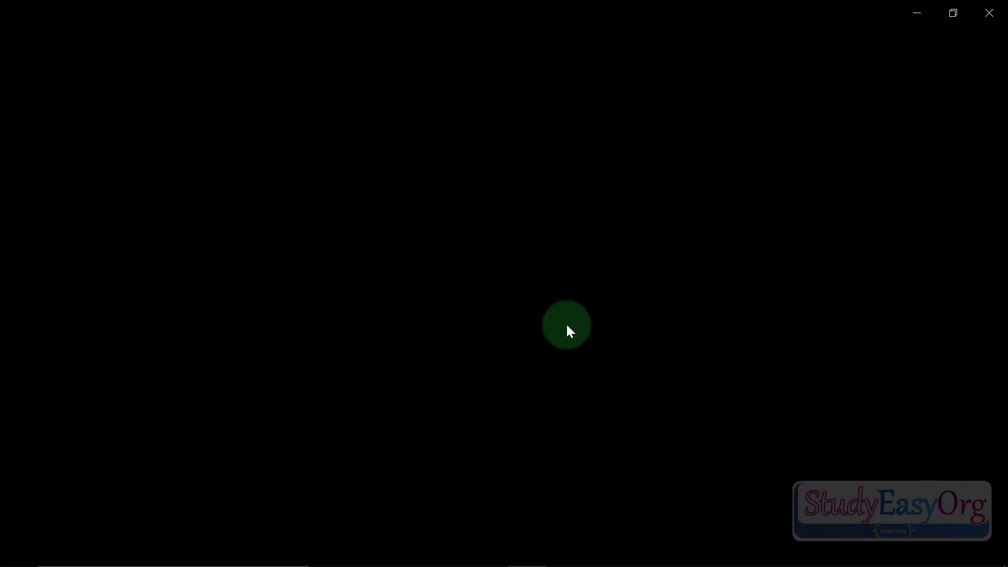
pyautogui.press('Right')
pyautogui.press('Right')
pyautogui.press('Right')
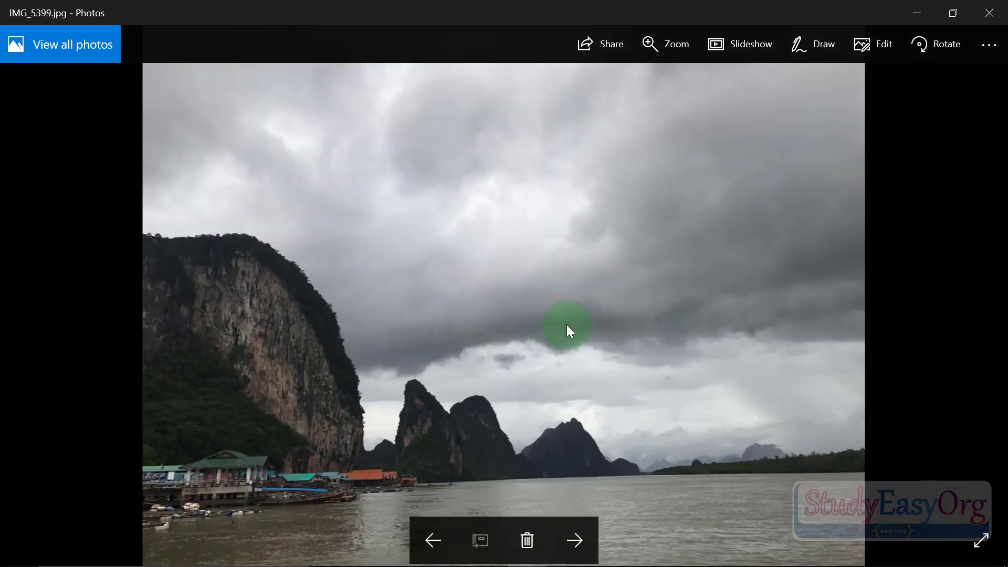
pyautogui.press('Right')
pyautogui.press('Right')
pyautogui.press('Right')
pyautogui.press('Right')
pyautogui.press('Right')
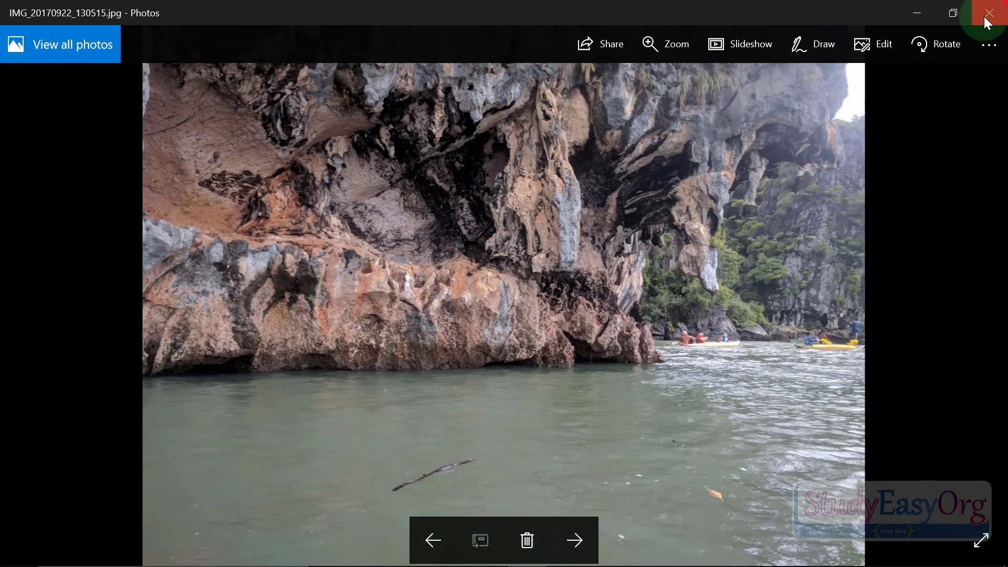
pyautogui.click(989, 14)
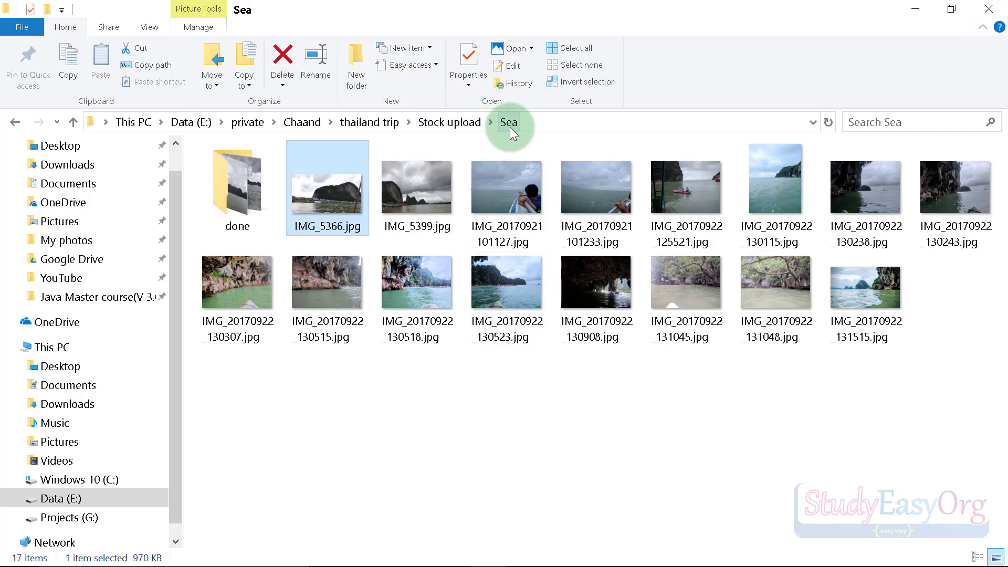
# Step: Check the contents of the boat folder and return to the Stock upload folder
pyautogui.click(462, 125)
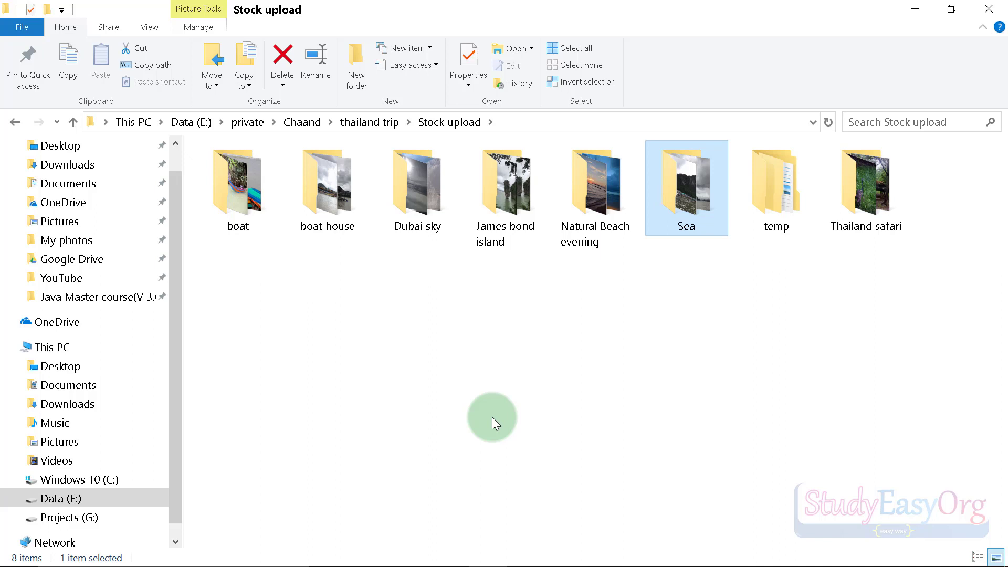
pyautogui.doubleClick(243, 189)
pyautogui.click(439, 122)
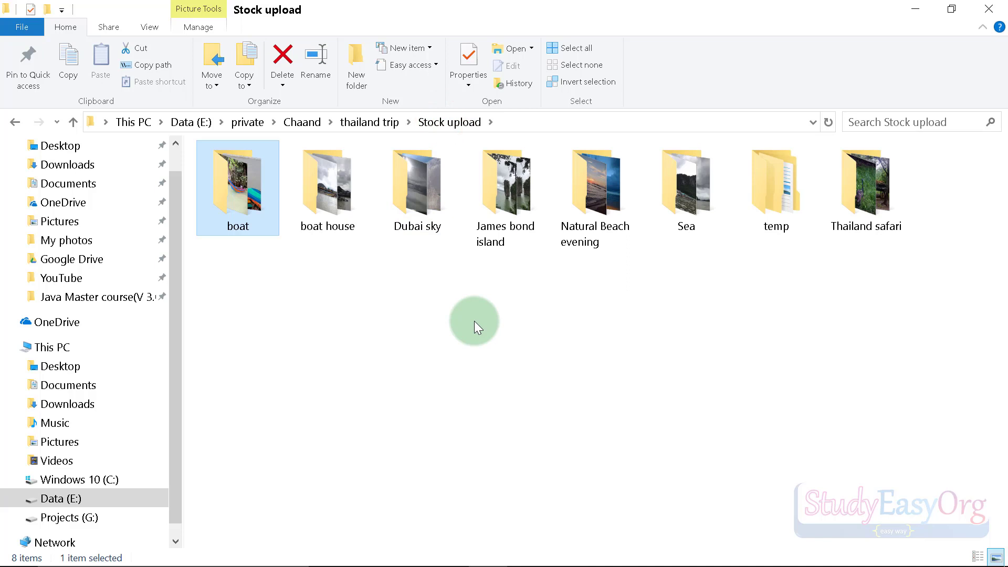
# Step: Check the contents of the boat house folder and open the Natural Beach evening folder in Stock upload
pyautogui.doubleClick(319, 182)
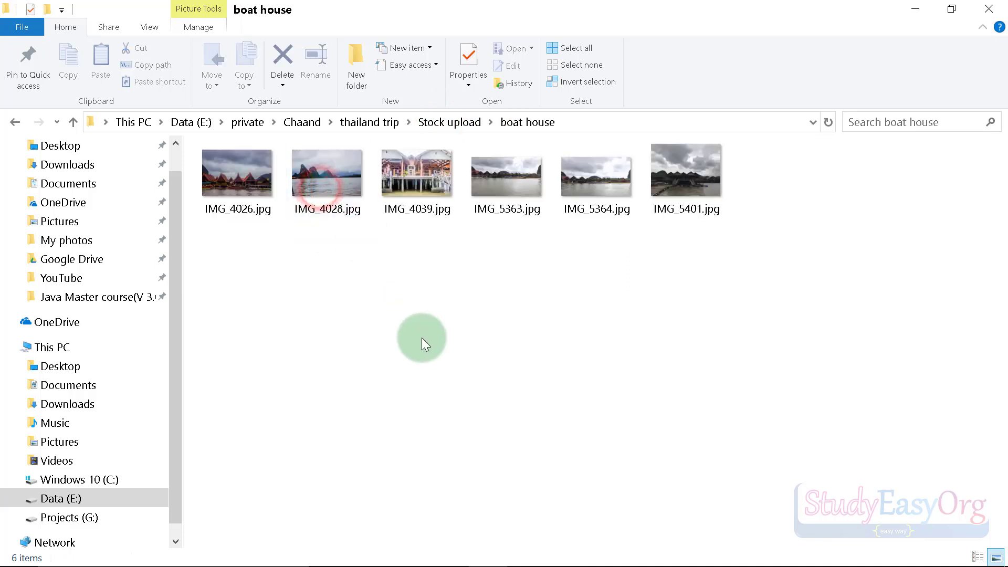
pyautogui.click(449, 123)
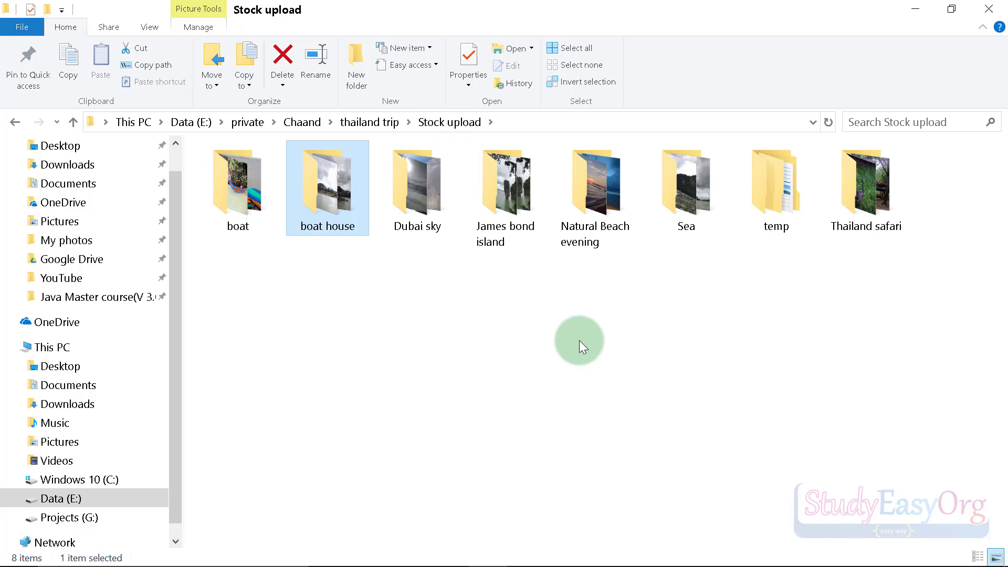
pyautogui.doubleClick(585, 215)
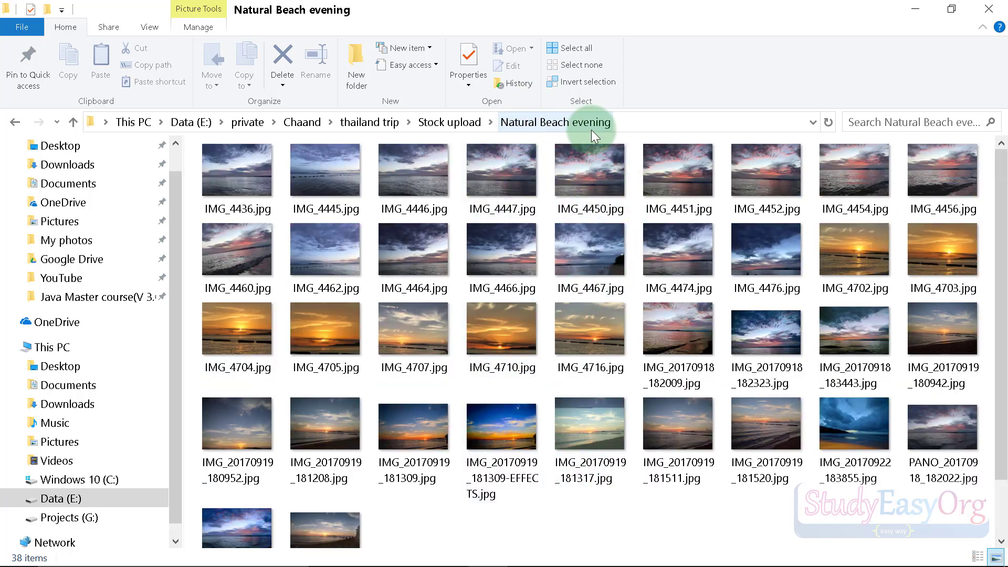
# Step: View the Natural Beach evening photos from IMG_4436.jpg through IMG_4702.jpg, and close the viewer
pyautogui.doubleClick(246, 180)
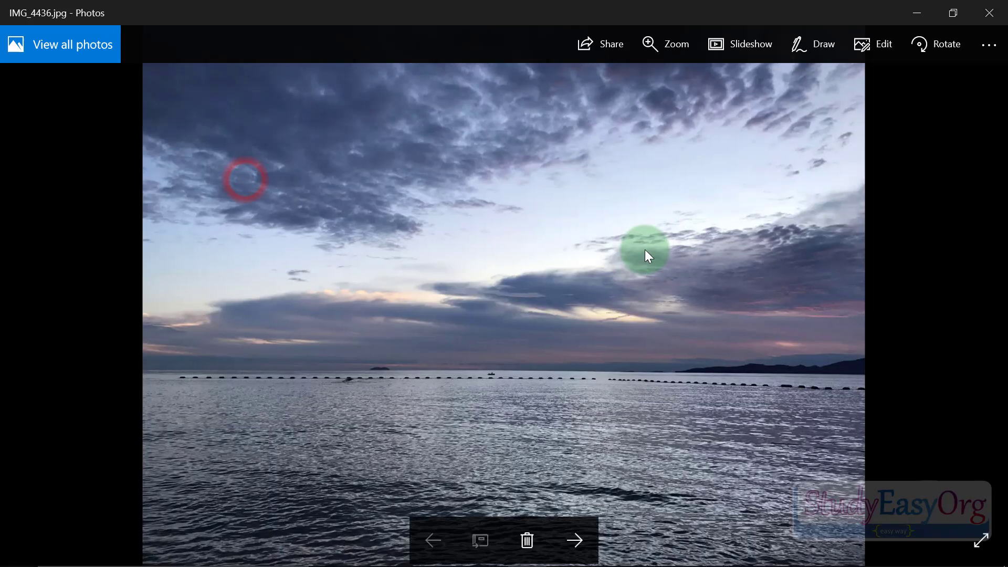
pyautogui.press('Right')
pyautogui.press('Right')
pyautogui.press('Right')
pyautogui.press('Right')
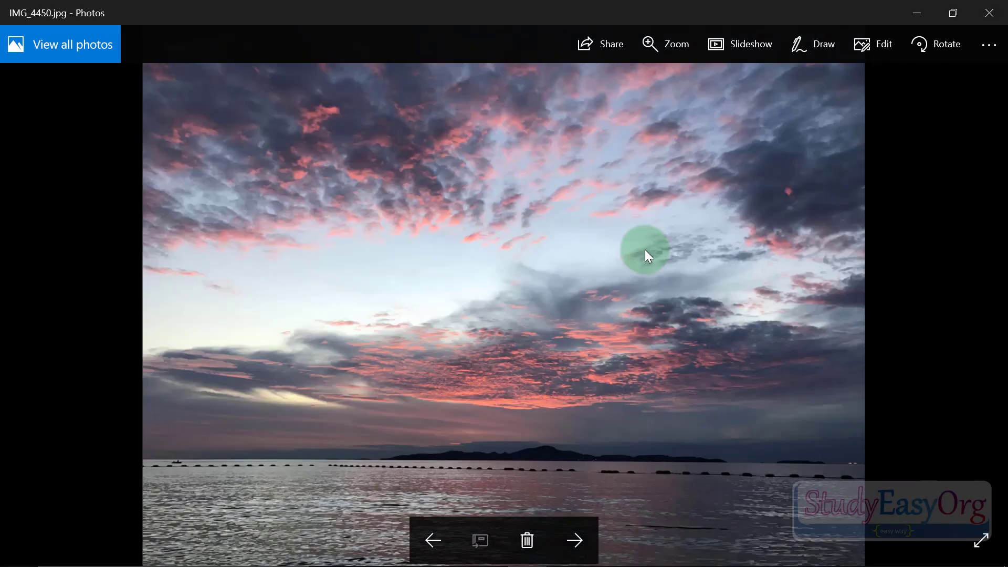
pyautogui.press('Right')
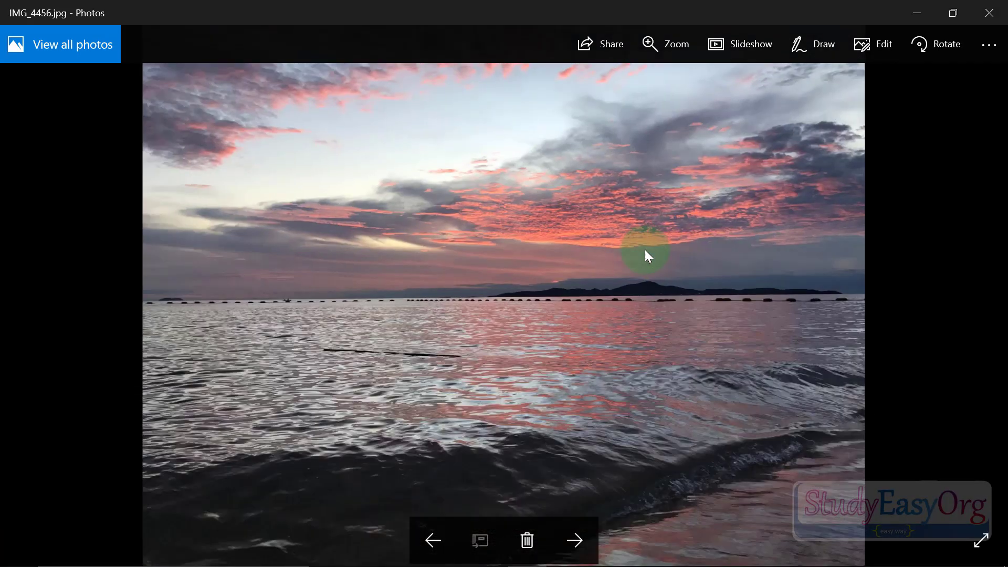
pyautogui.press('Right')
pyautogui.press('Right')
pyautogui.press('Right')
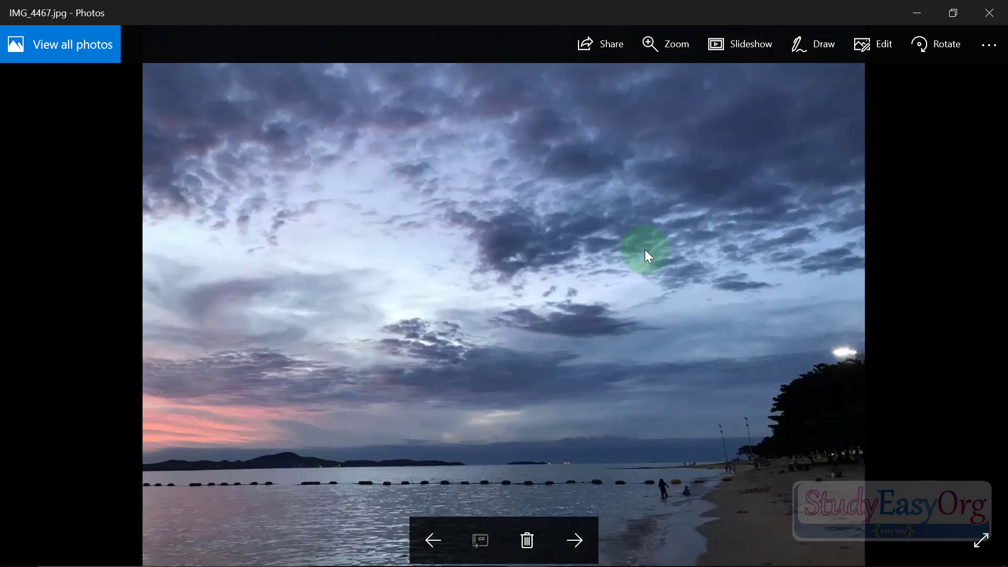
pyautogui.press('Right')
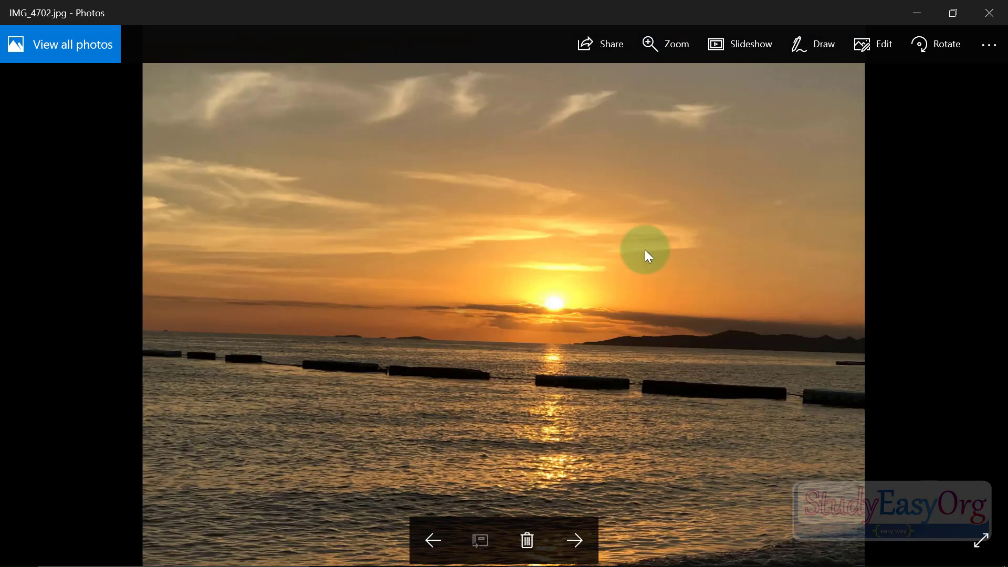
pyautogui.click(990, 13)
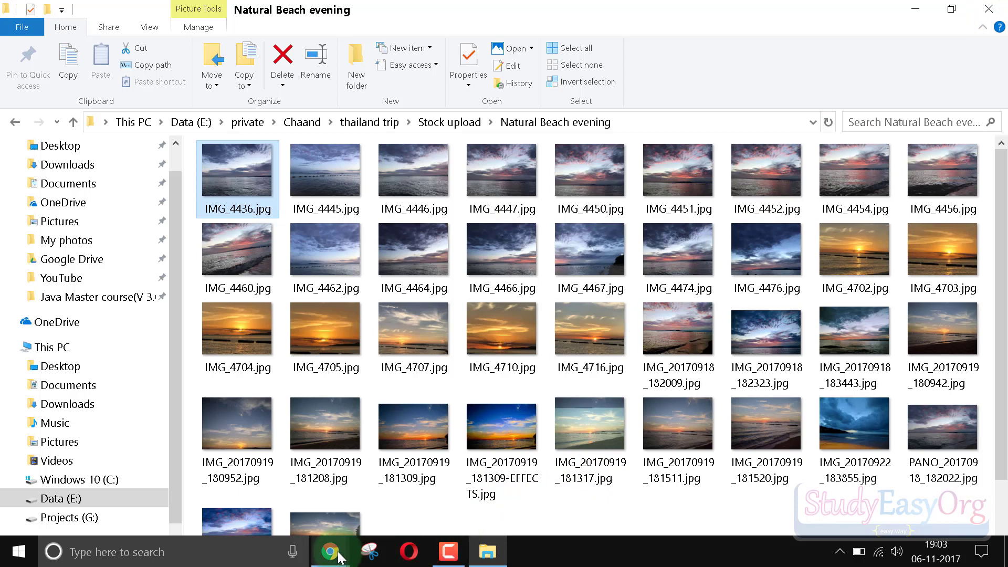
# Step: Switch to qHero in Chrome and create a new Creative Images batch named Demo for the upload
pyautogui.moveTo(332, 552)
pyautogui.click(343, 514)
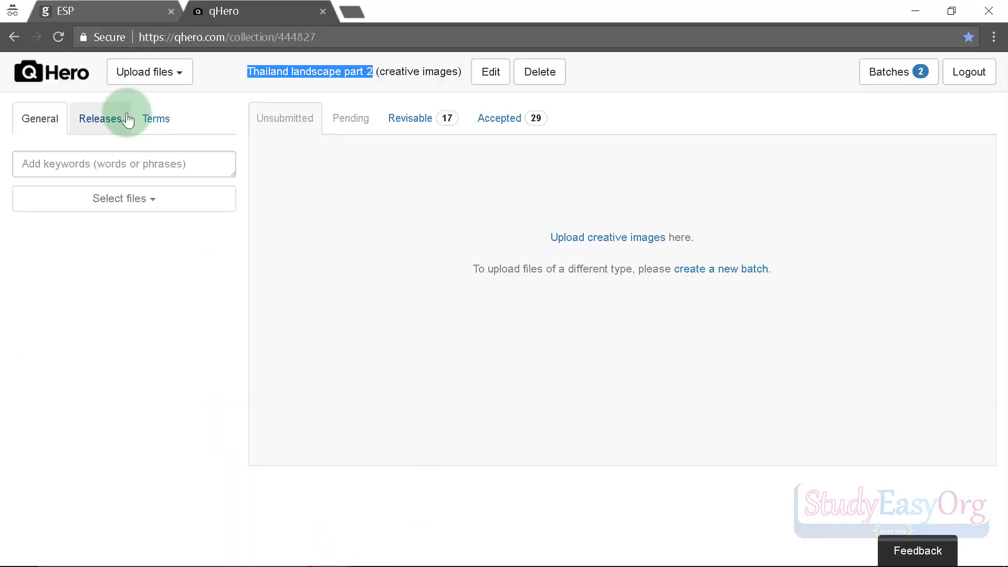
pyautogui.click(161, 80)
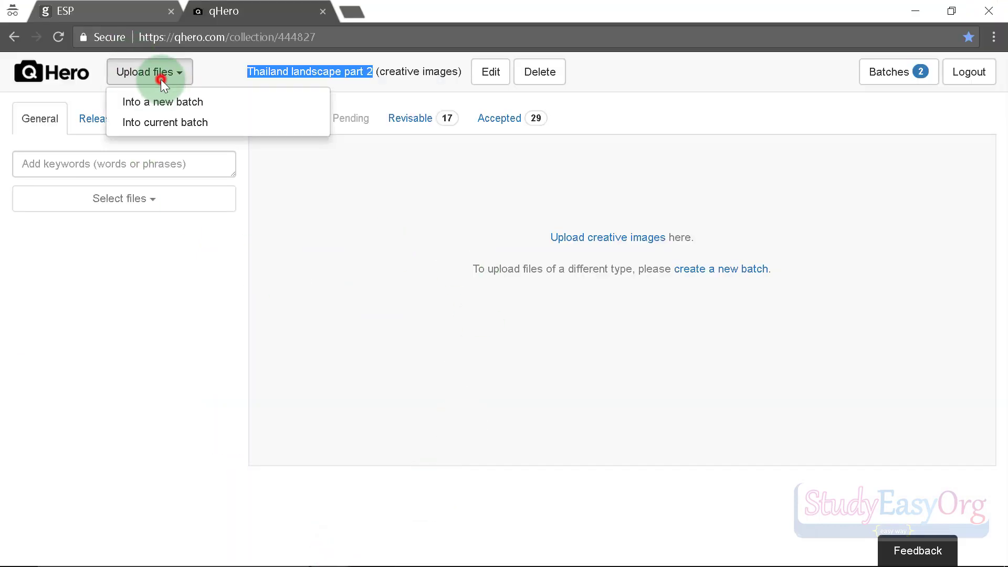
pyautogui.click(191, 105)
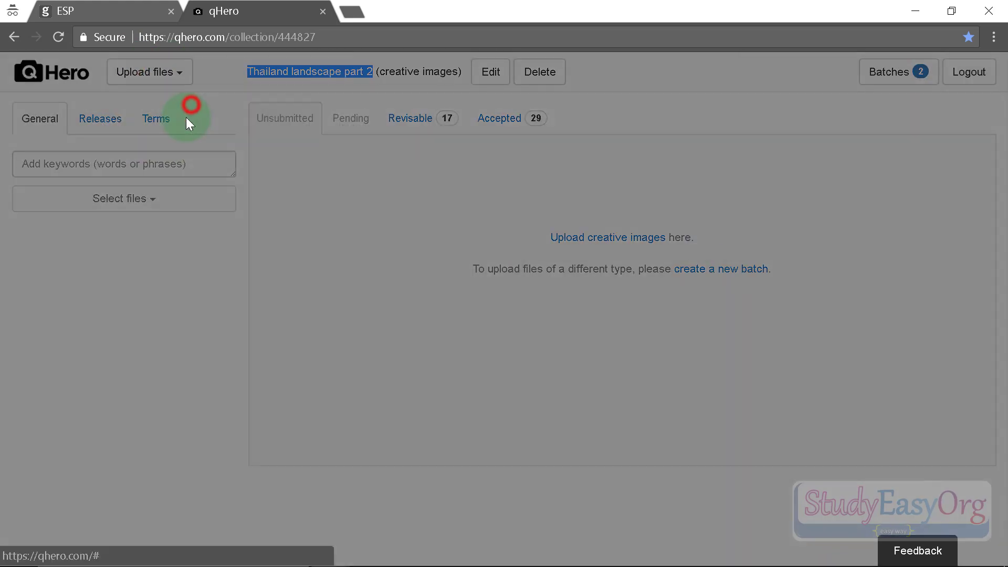
pyautogui.click(348, 144)
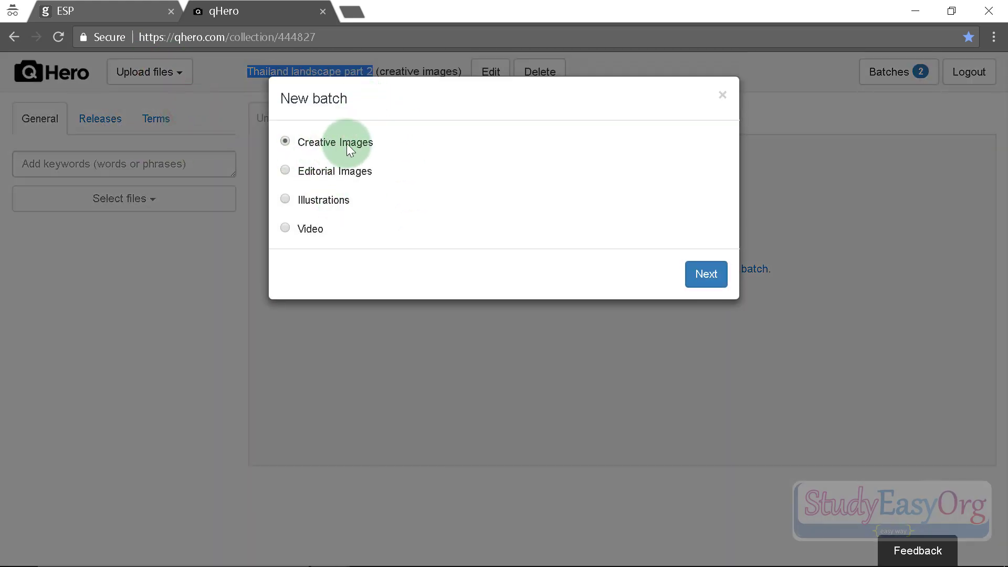
pyautogui.click(704, 275)
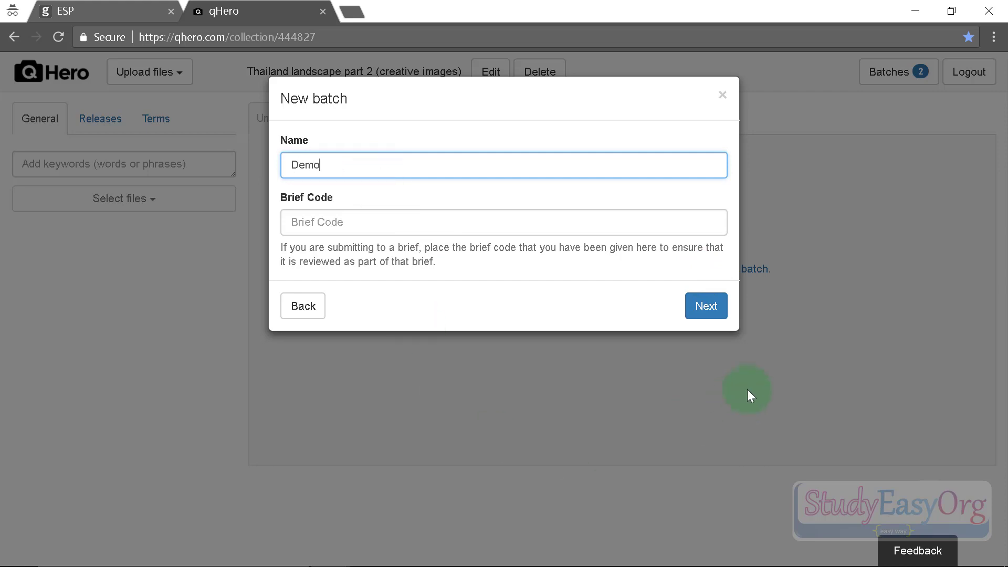
pyautogui.click(729, 313)
pyautogui.click(715, 310)
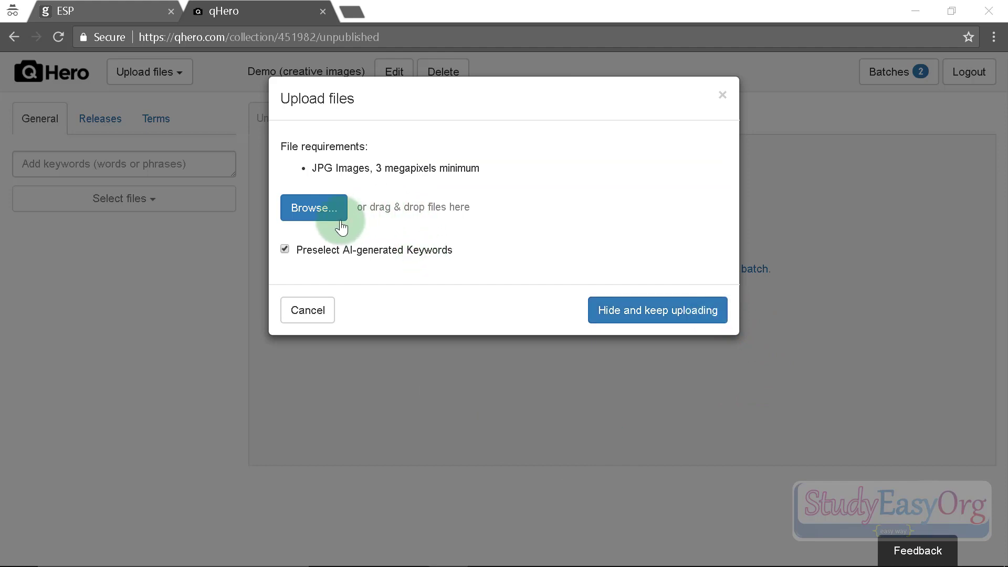
# Step: Switch to File Explorer, restore it to a smaller window and open the boat house folder in Stock upload
pyautogui.moveTo(596, 557)
pyautogui.click(488, 553)
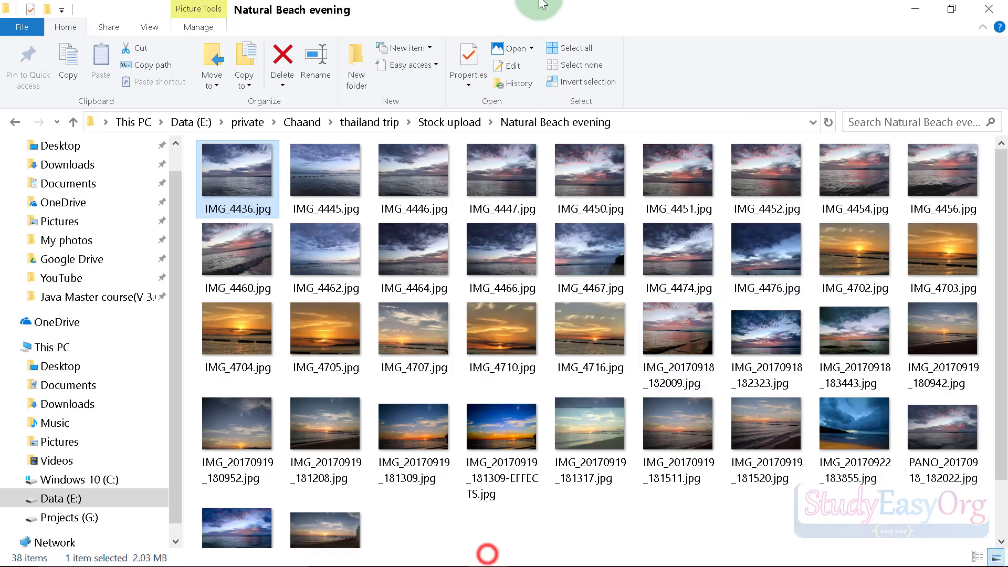
pyautogui.doubleClick(527, 10)
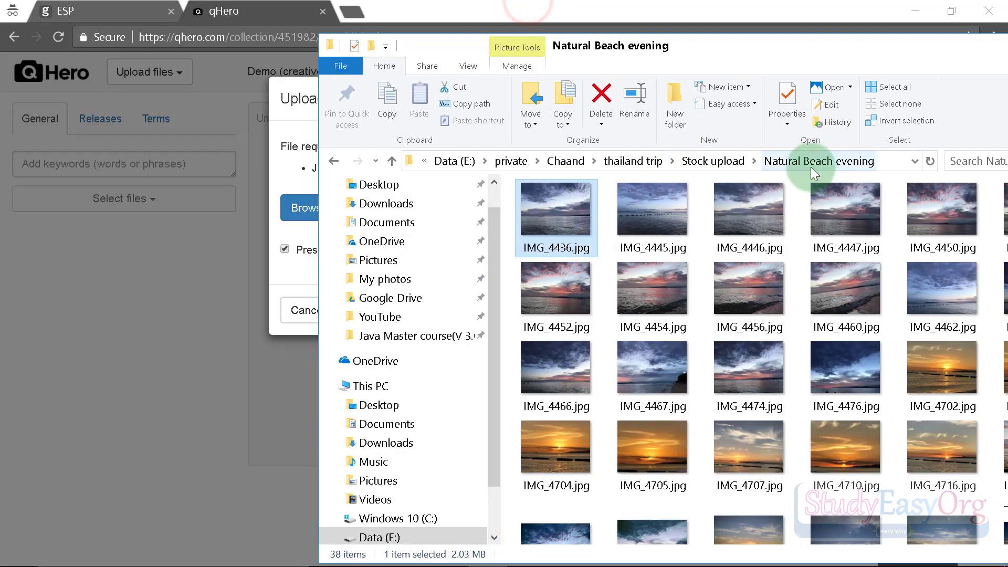
pyautogui.click(704, 160)
pyautogui.doubleClick(646, 271)
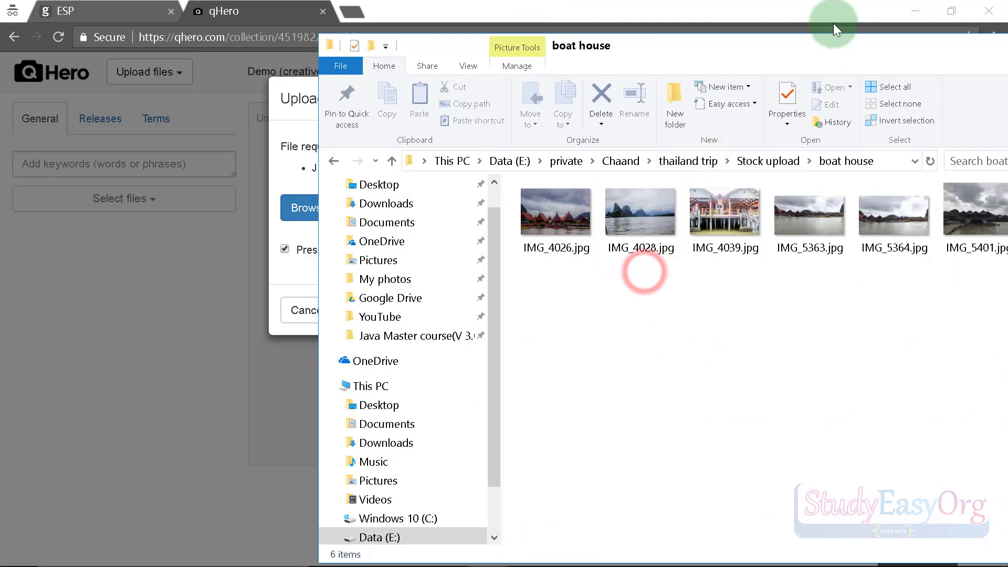
# Step: Select all six boat house photos and drop them into qHero's upload area for the Demo batch
pyautogui.moveTo(830, 45); pyautogui.dragTo(573, 49)
pyautogui.moveTo(749, 287); pyautogui.dragTo(226, 165)
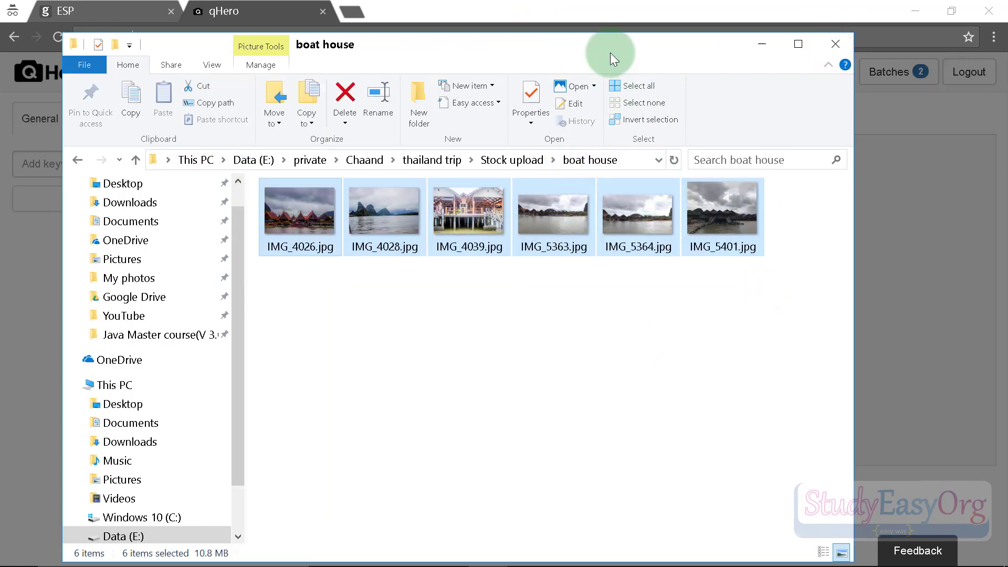
pyautogui.moveTo(610, 52); pyautogui.dragTo(787, 149)
pyautogui.moveTo(644, 126); pyautogui.dragTo(468, 338)
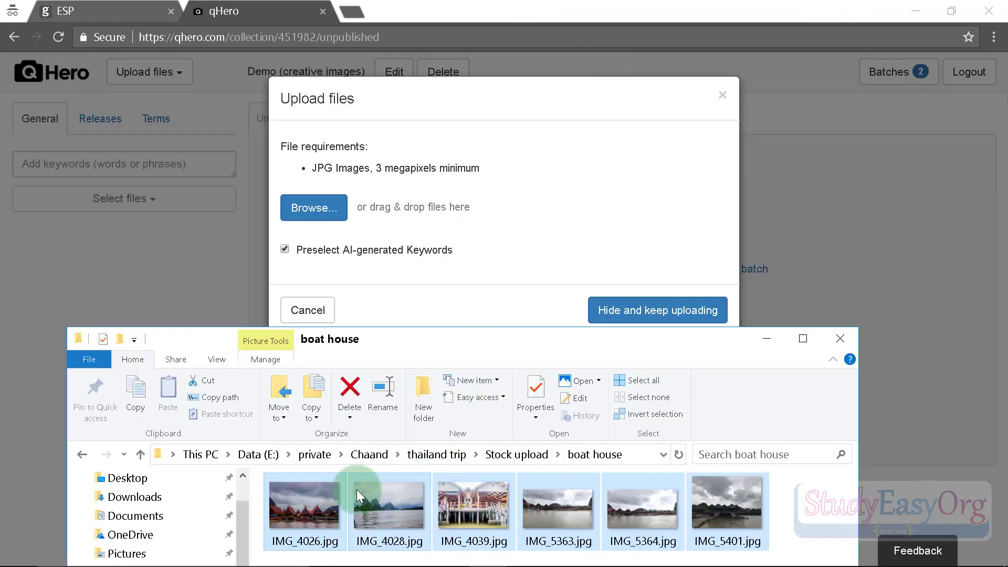
pyautogui.moveTo(357, 492); pyautogui.dragTo(445, 214)
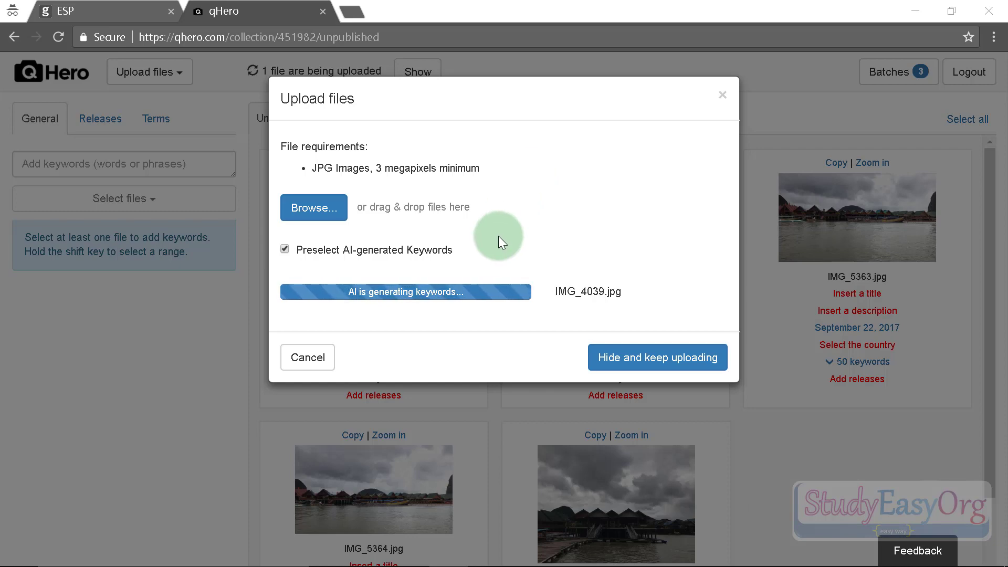
# Step: Review the uploaded photos in the Demo batch, and select IMG_4026.jpg to examine its AI-generated keywords
pyautogui.scroll(-4, 503, 231)
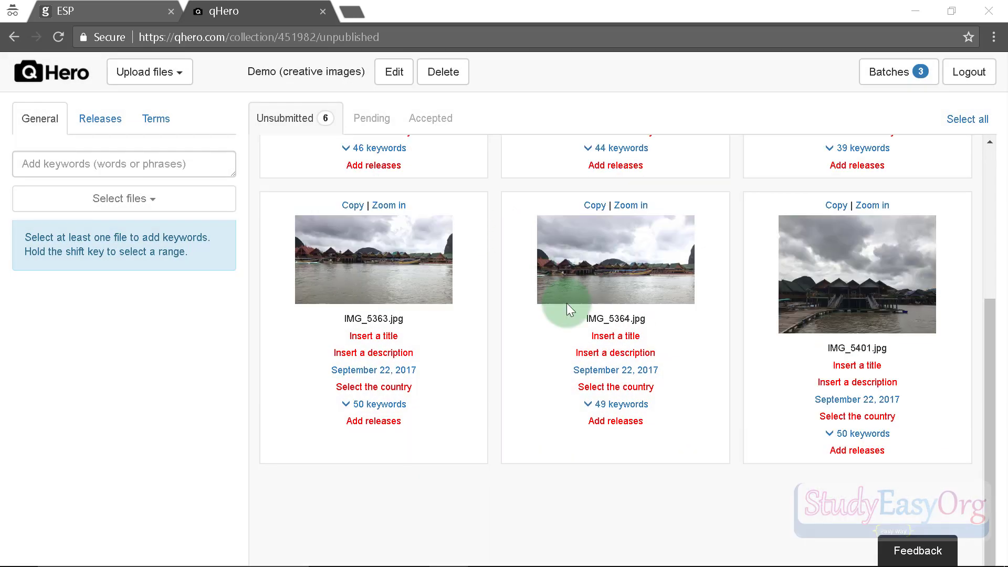
pyautogui.scroll(4, 567, 304)
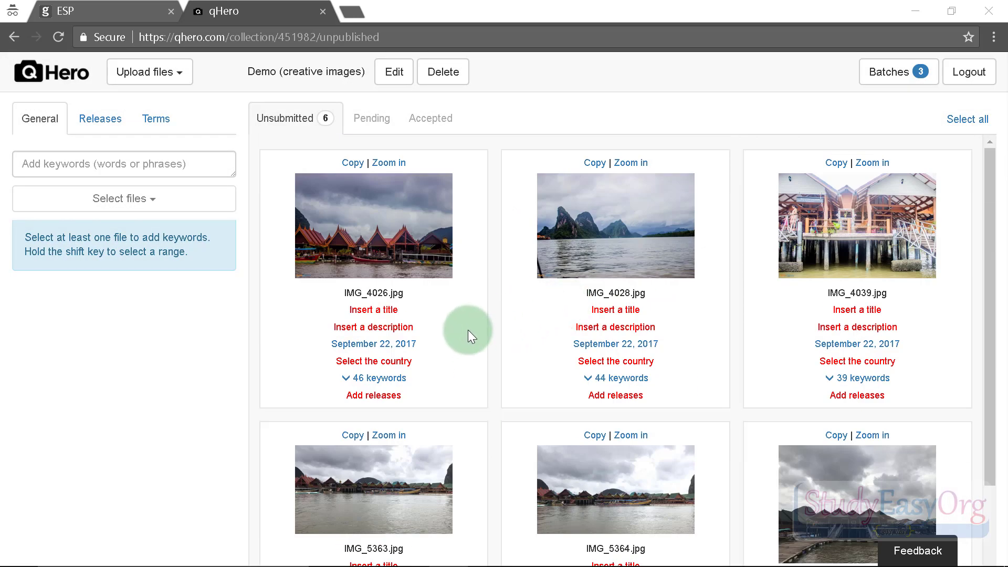
pyautogui.scroll(-1, 468, 330)
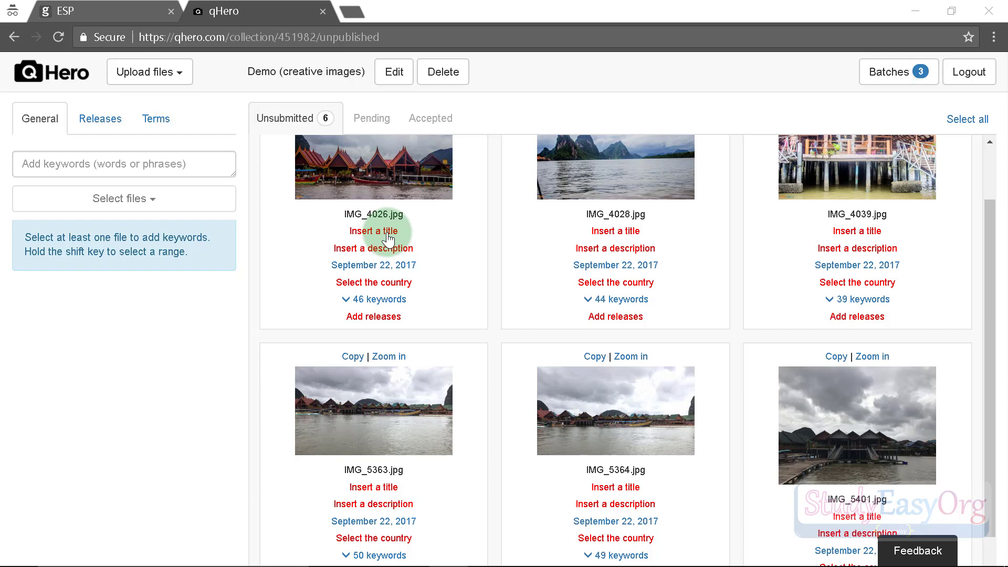
pyautogui.scroll(1, 389, 239)
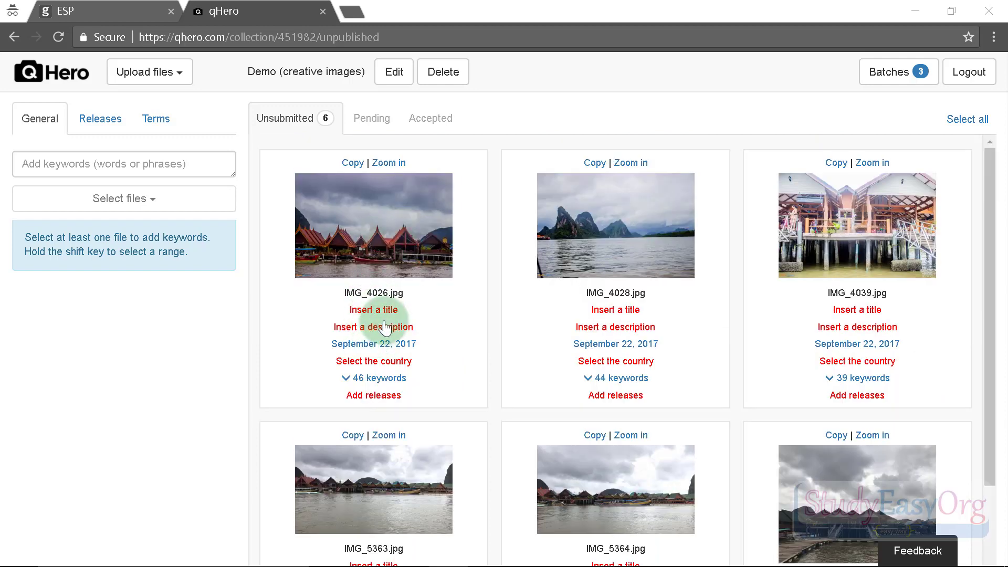
pyautogui.scroll(-2, 699, 215)
pyautogui.scroll(2, 362, 270)
pyautogui.click(376, 219)
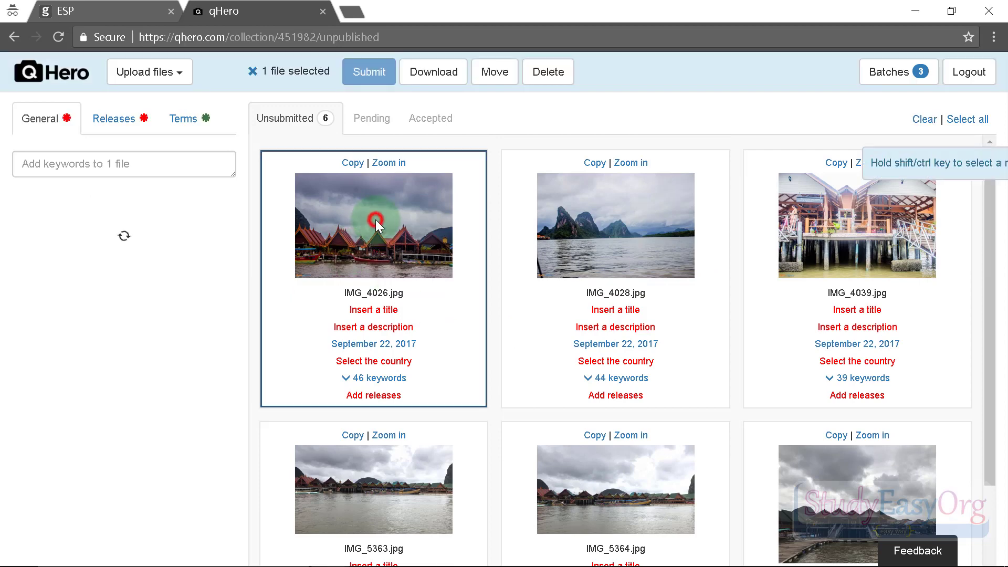
pyautogui.moveTo(233, 257); pyautogui.dragTo(221, 444)
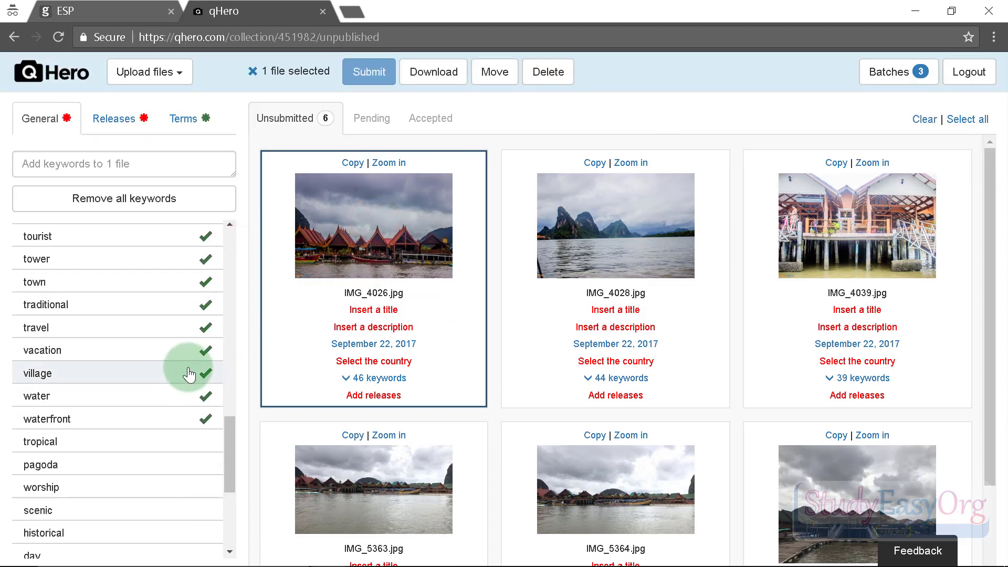
pyautogui.scroll(12, 187, 368)
# Step: Try switching the ancient and architecture keywords of IMG_4026.jpg off and on again
pyautogui.click(204, 231)
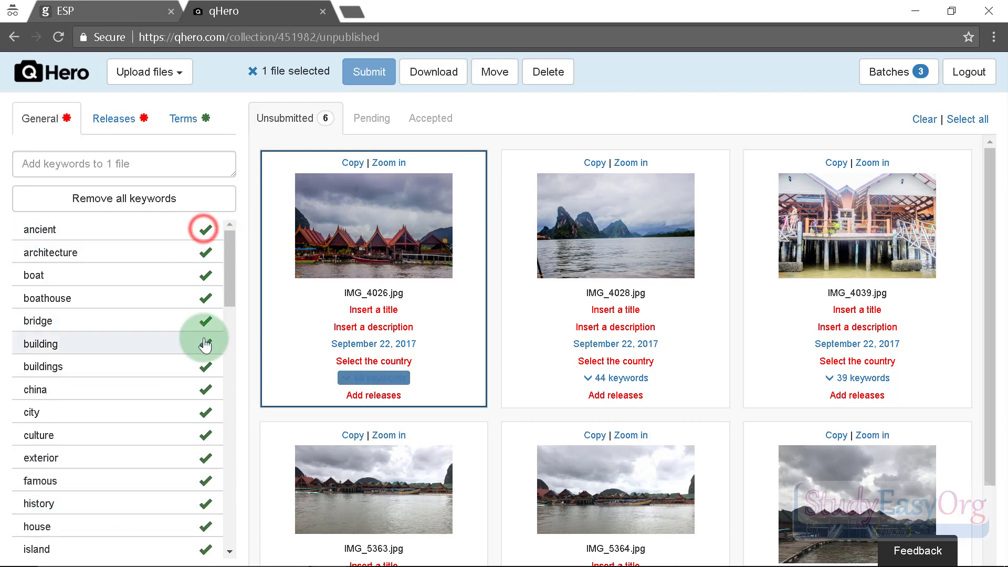
pyautogui.scroll(-10, 205, 325)
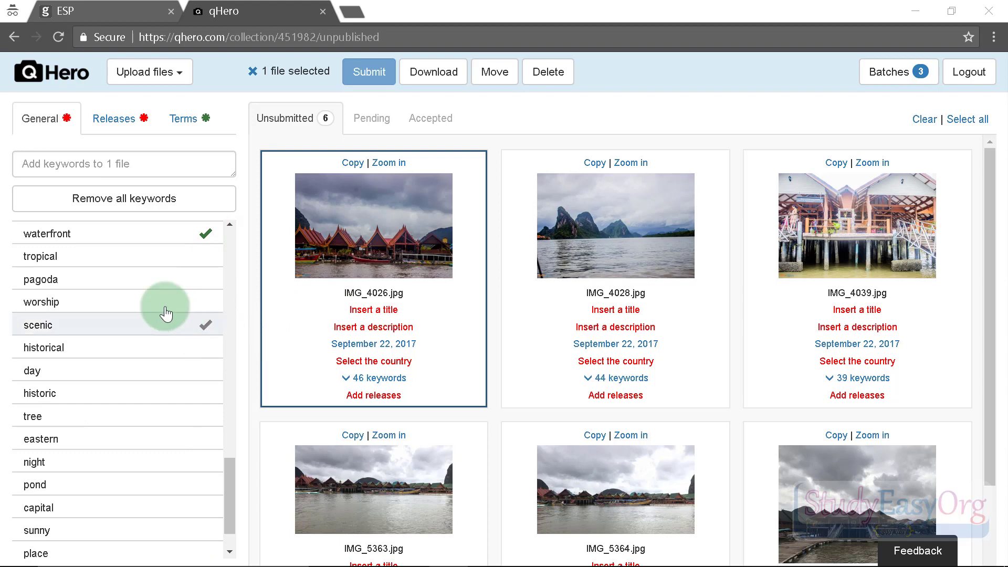
pyautogui.scroll(10, 166, 312)
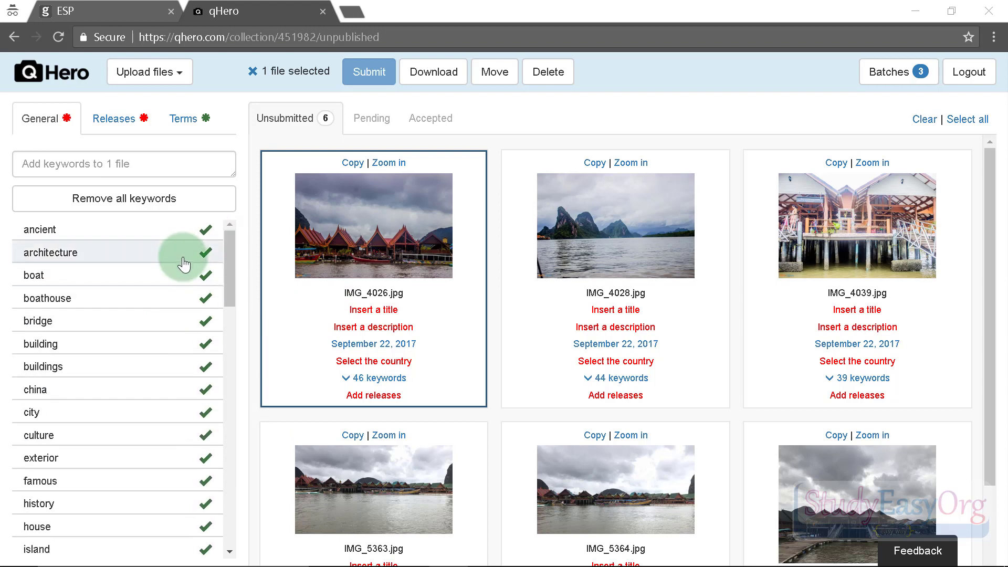
pyautogui.click(206, 254)
pyautogui.click(208, 254)
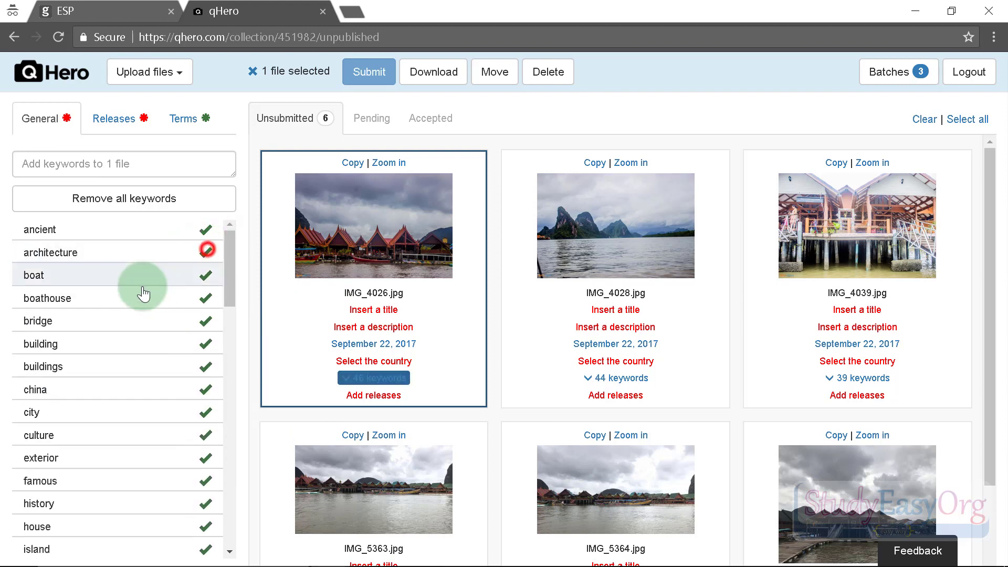
# Step: Add the keyword Boat to IMG_4026.jpg and check the keyword list down to the unselected suggestions
pyautogui.click(149, 162)
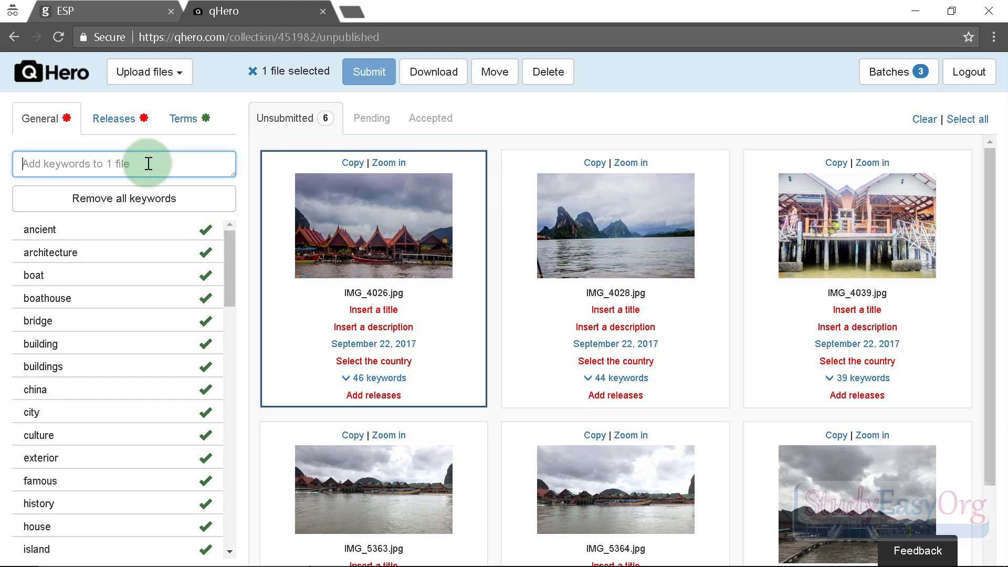
pyautogui.write('B')
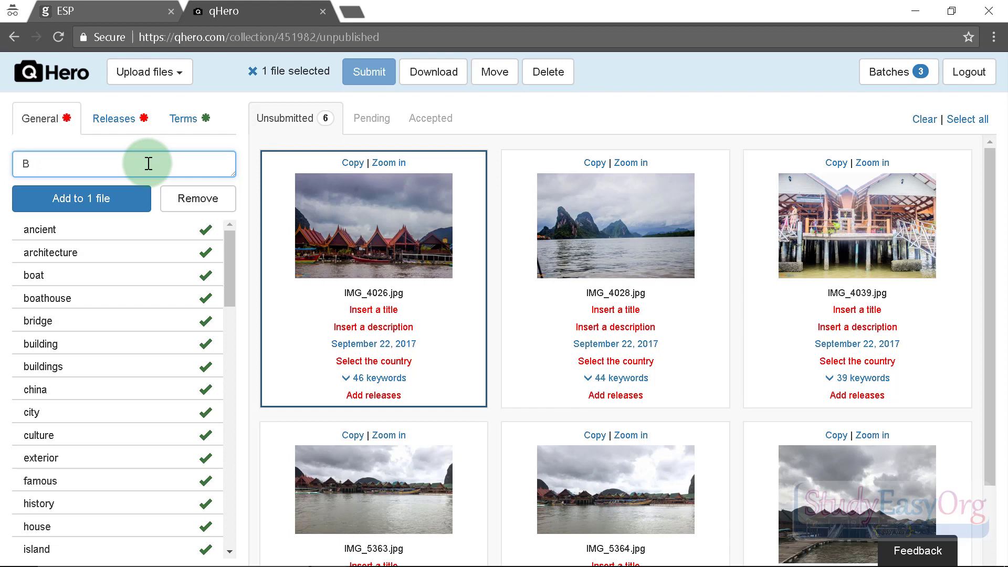
pyautogui.write('oat')
pyautogui.click(80, 200)
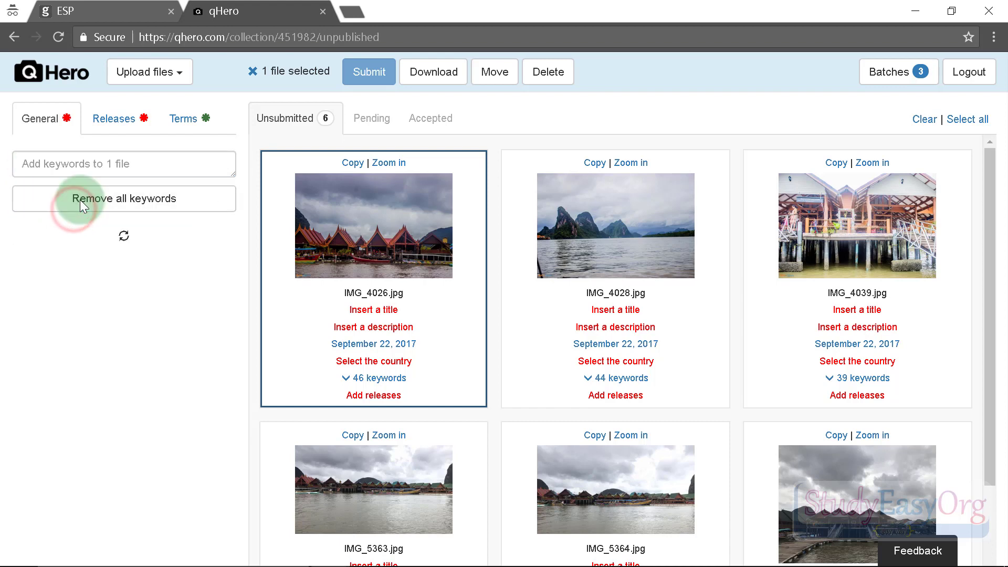
pyautogui.scroll(-12, 123, 279)
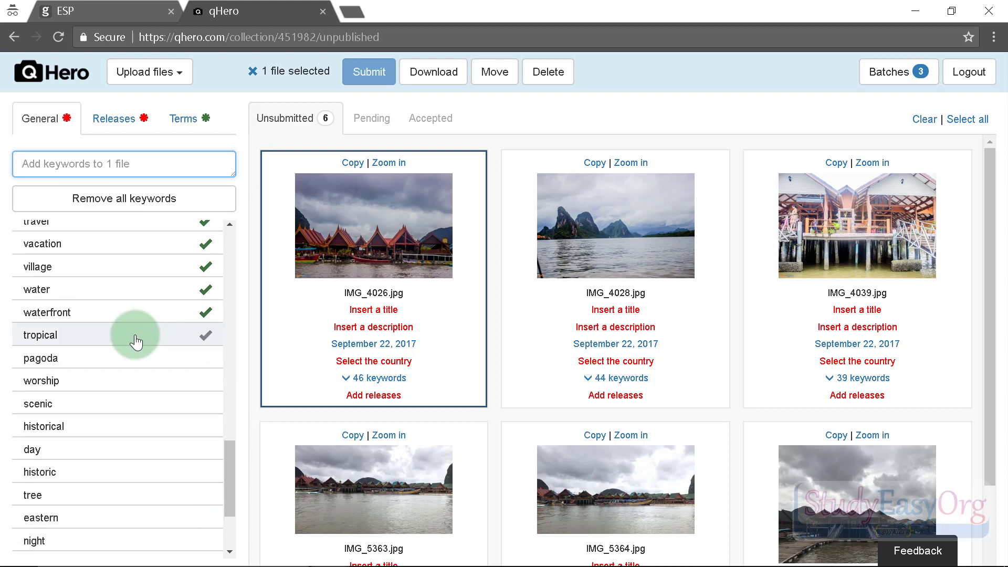
# Step: Set the title of IMG_4026.jpg to Boat house and open its description for editing
pyautogui.scroll(12, 136, 342)
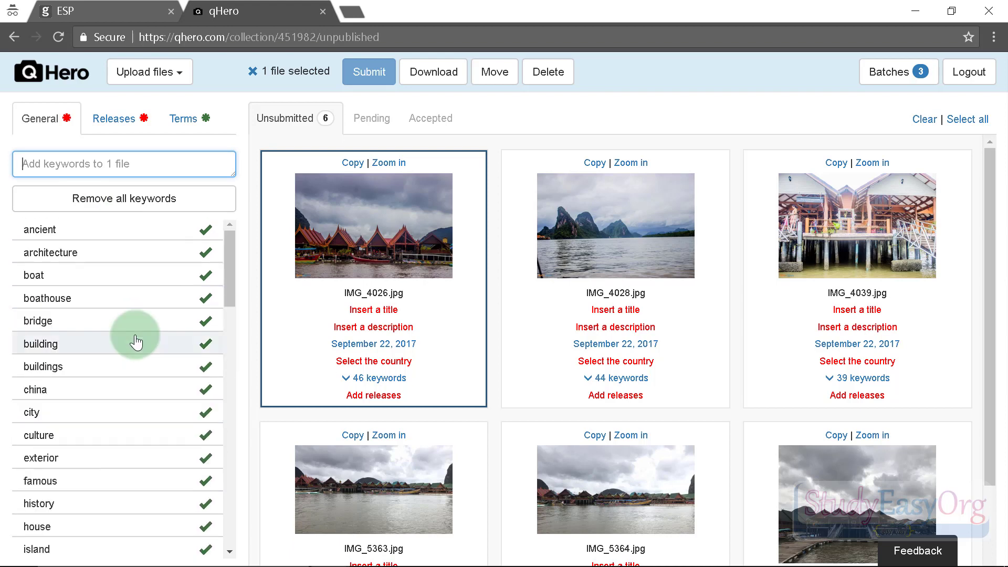
pyautogui.click(391, 314)
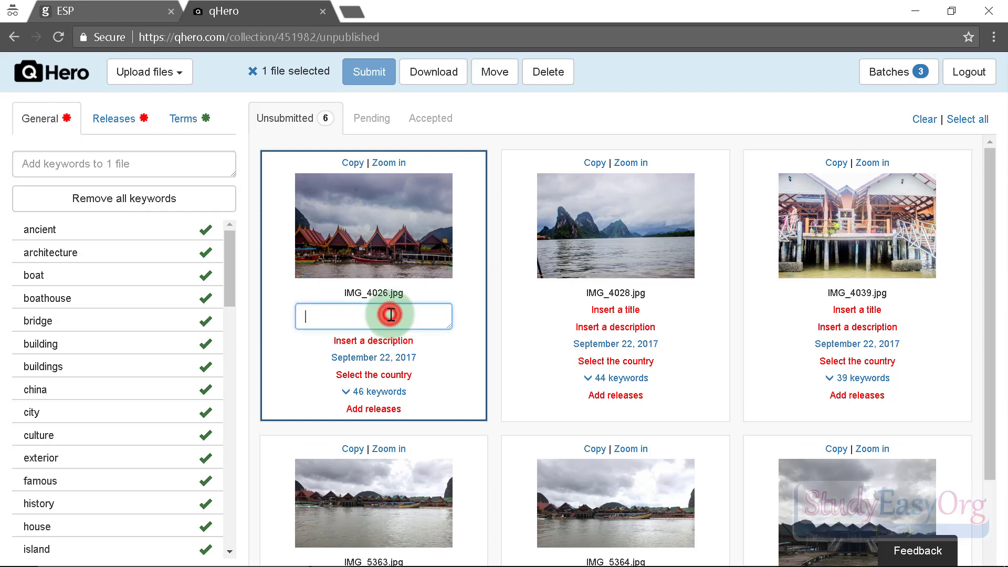
pyautogui.write('Boat house')
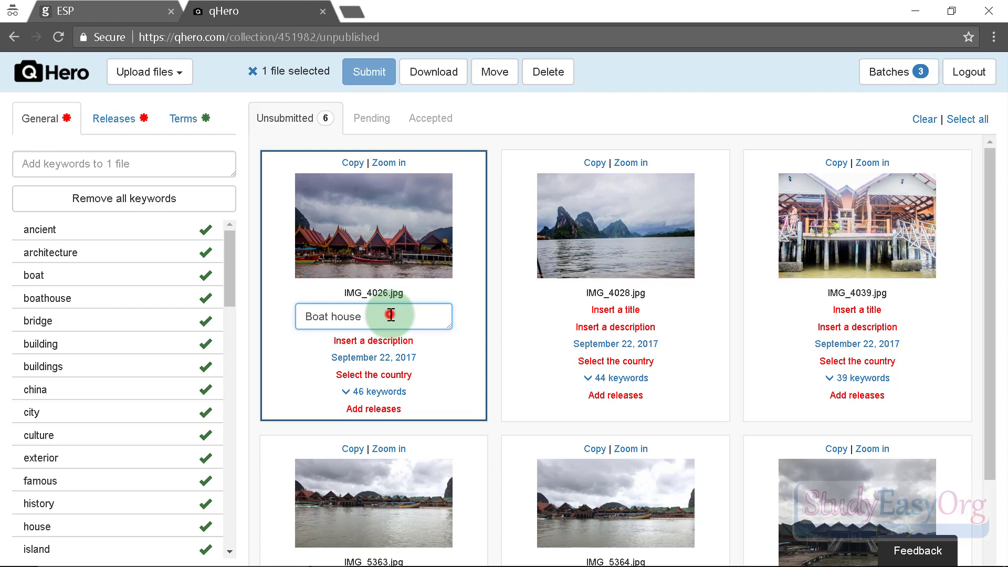
pyautogui.moveTo(390, 315); pyautogui.dragTo(285, 316)
pyautogui.click(404, 342)
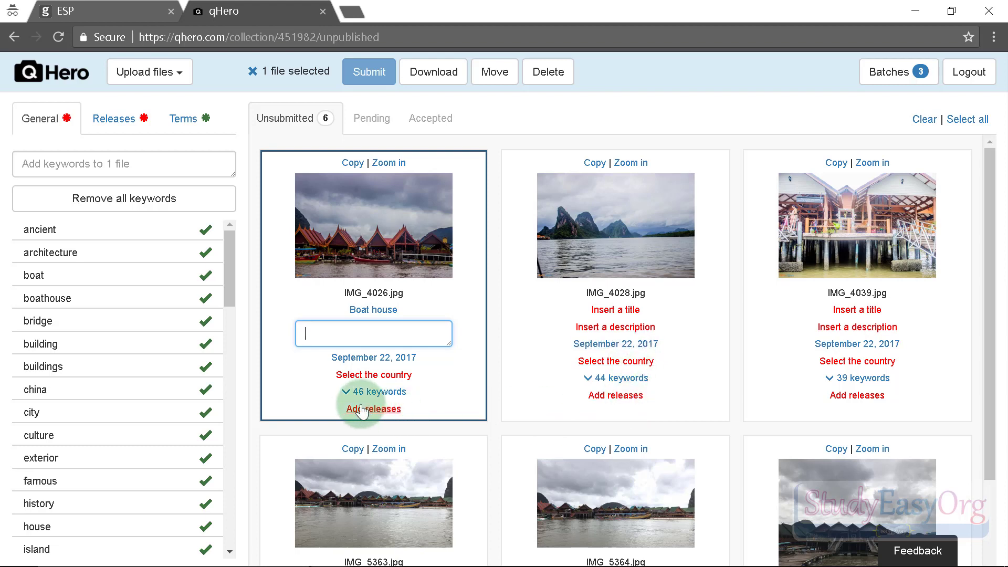
# Step: Select all six photos in the batch and apply the title Boat house to all selected files
pyautogui.click(968, 119)
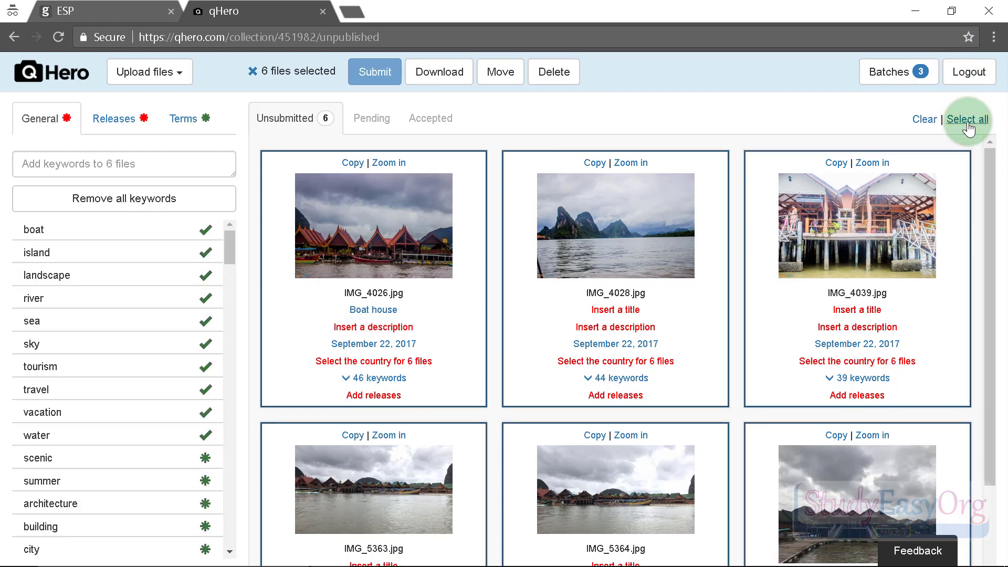
pyautogui.scroll(-4, 775, 198)
pyautogui.scroll(4, 774, 197)
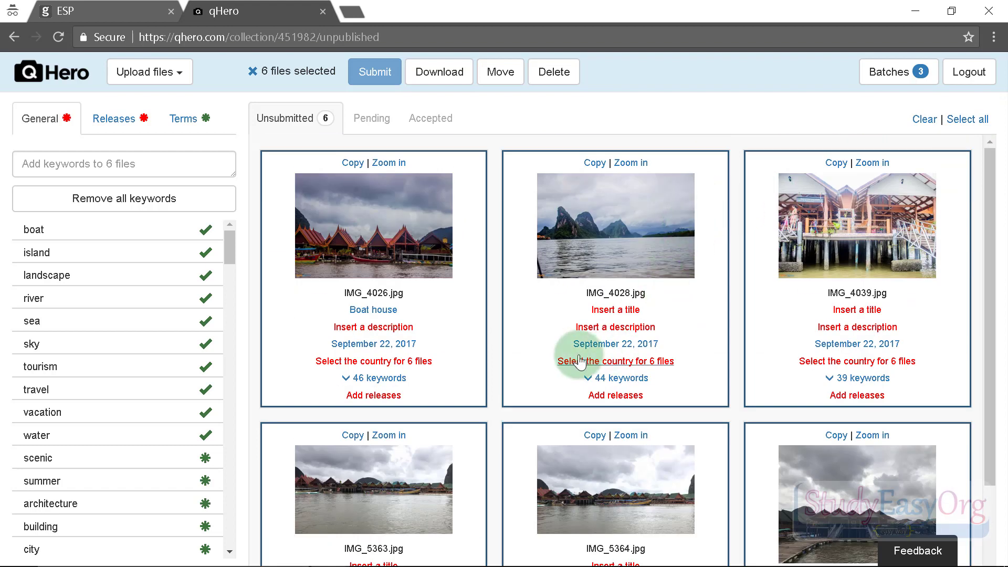
pyautogui.click(374, 310)
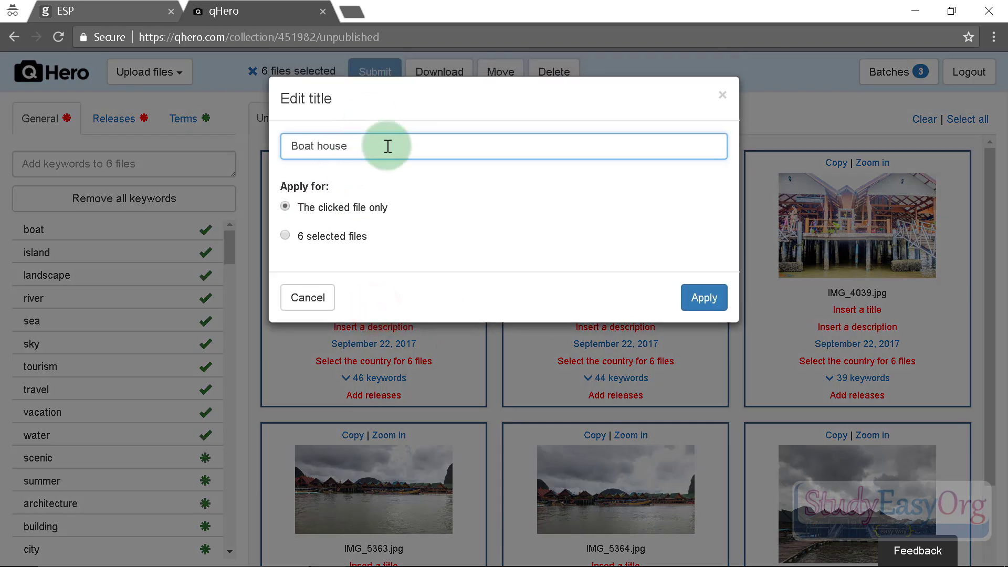
pyautogui.moveTo(386, 146); pyautogui.dragTo(263, 146)
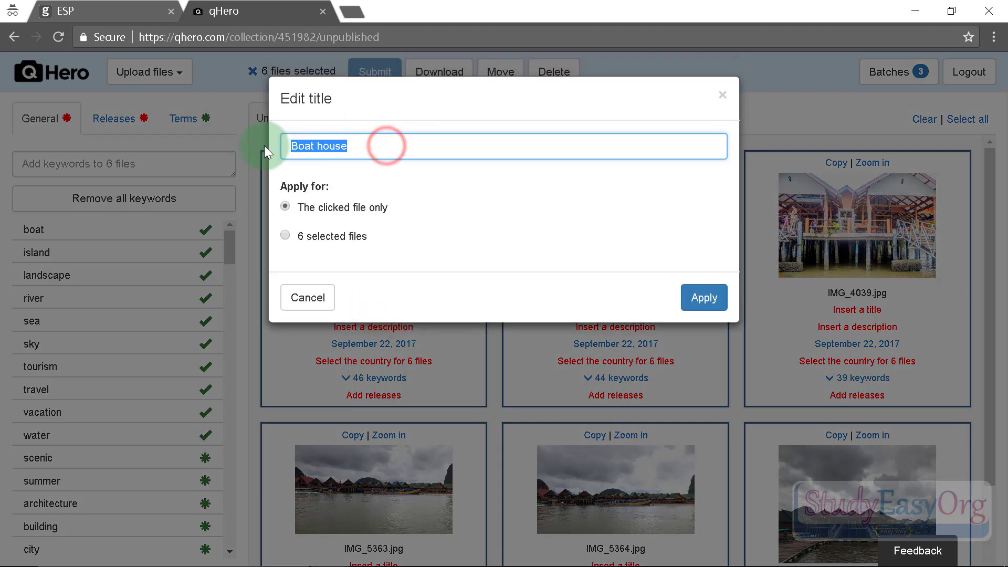
pyautogui.click(288, 238)
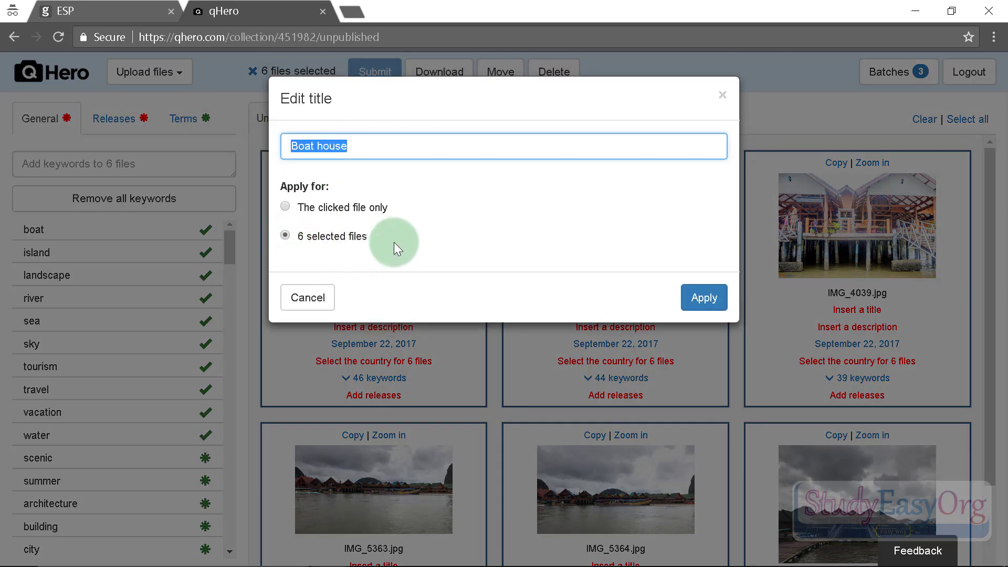
pyautogui.click(704, 296)
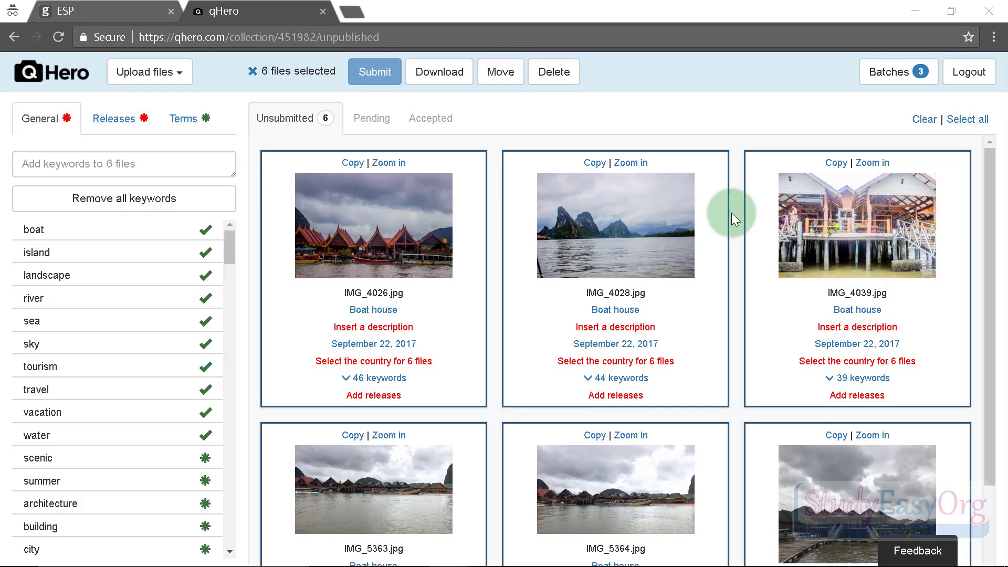
pyautogui.scroll(-4, 869, 220)
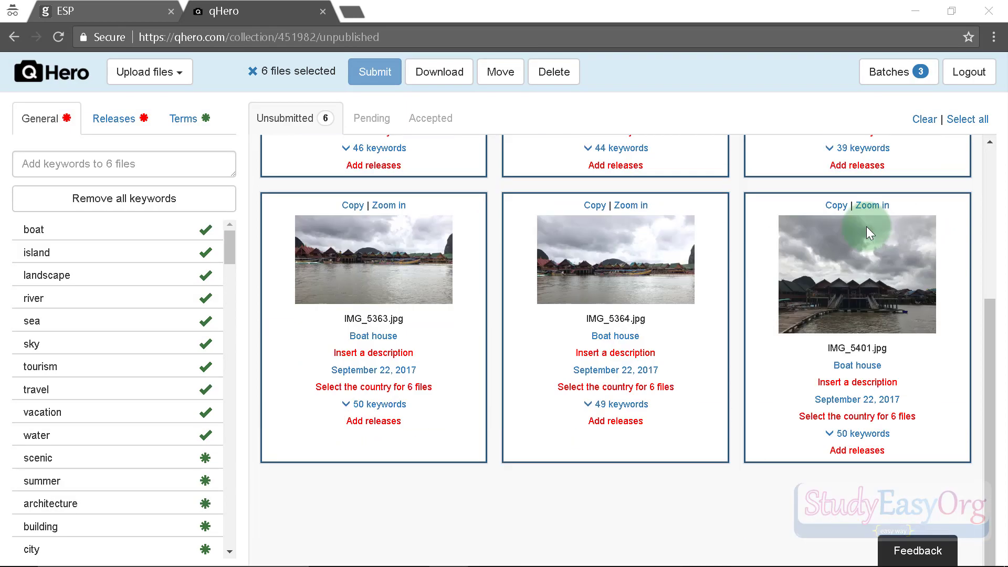
pyautogui.scroll(4, 866, 226)
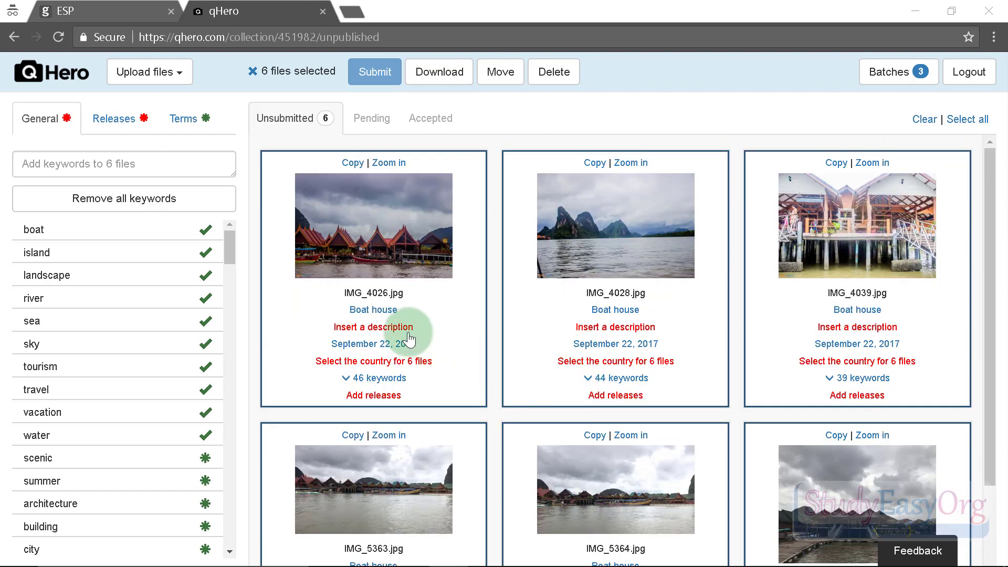
# Step: Apply the description "Some Description!!!" to all six selected files, leaving the web page itself unsaved
pyautogui.click(363, 328)
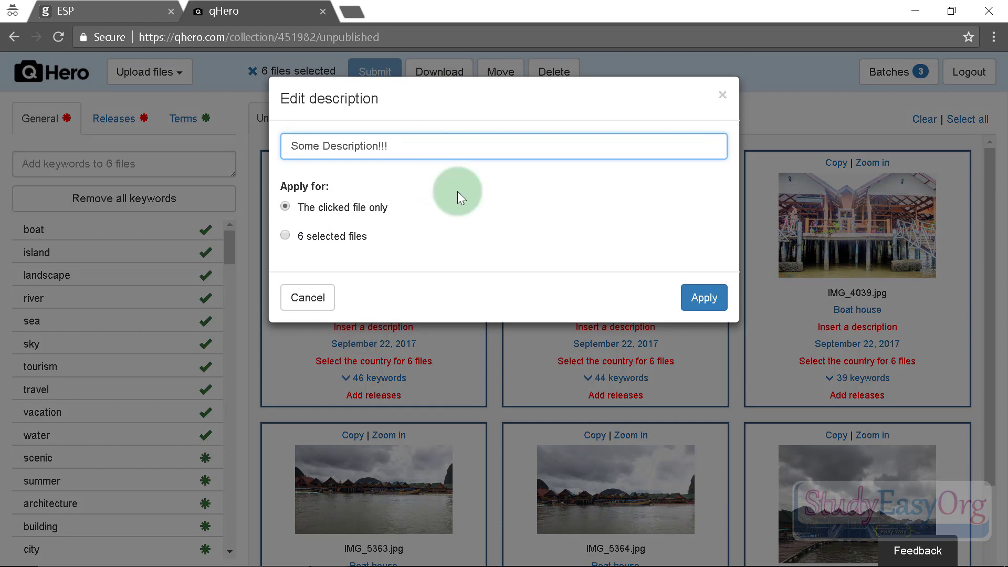
pyautogui.click(285, 235)
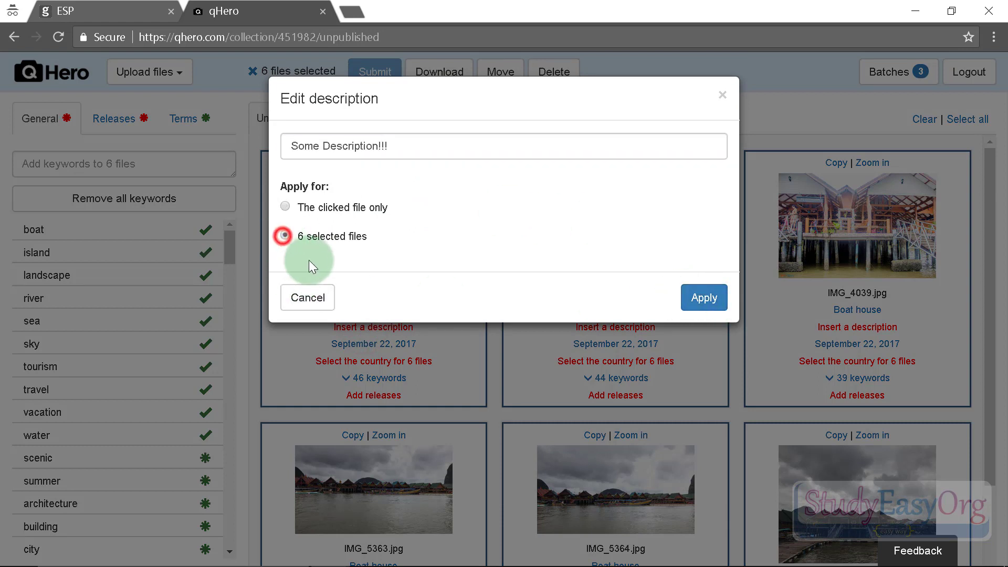
pyautogui.click(711, 298)
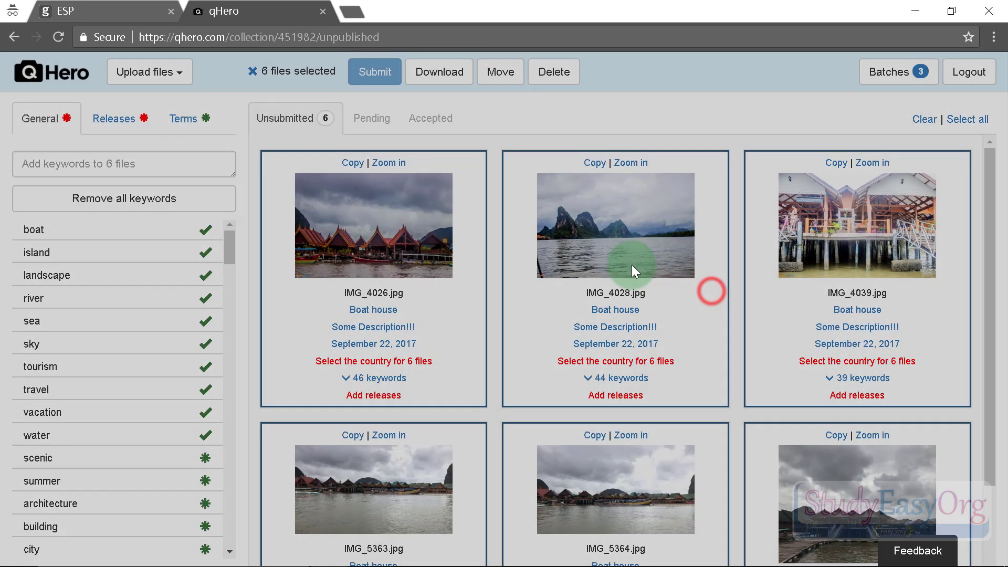
pyautogui.hotkey('ctrl', 's')
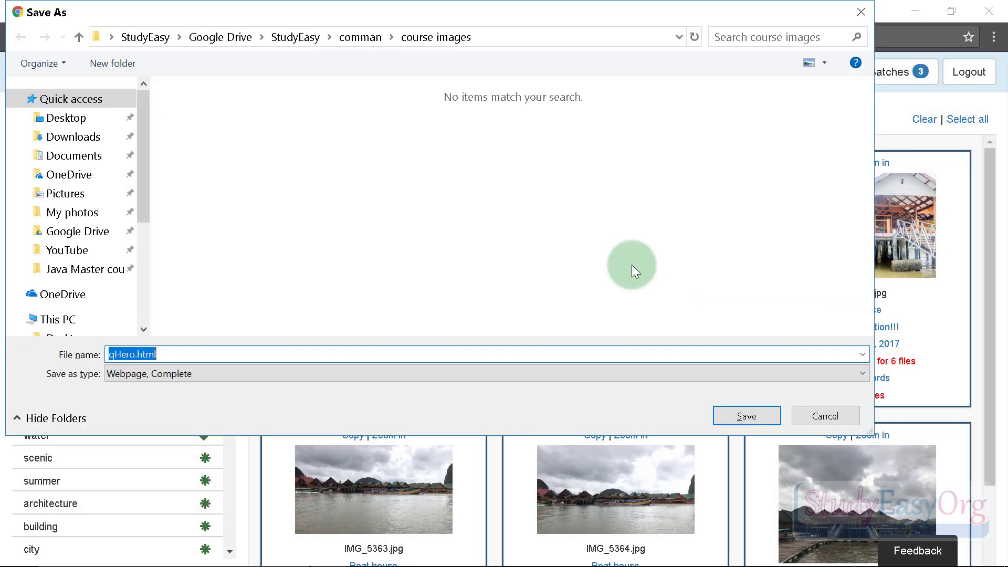
pyautogui.click(845, 415)
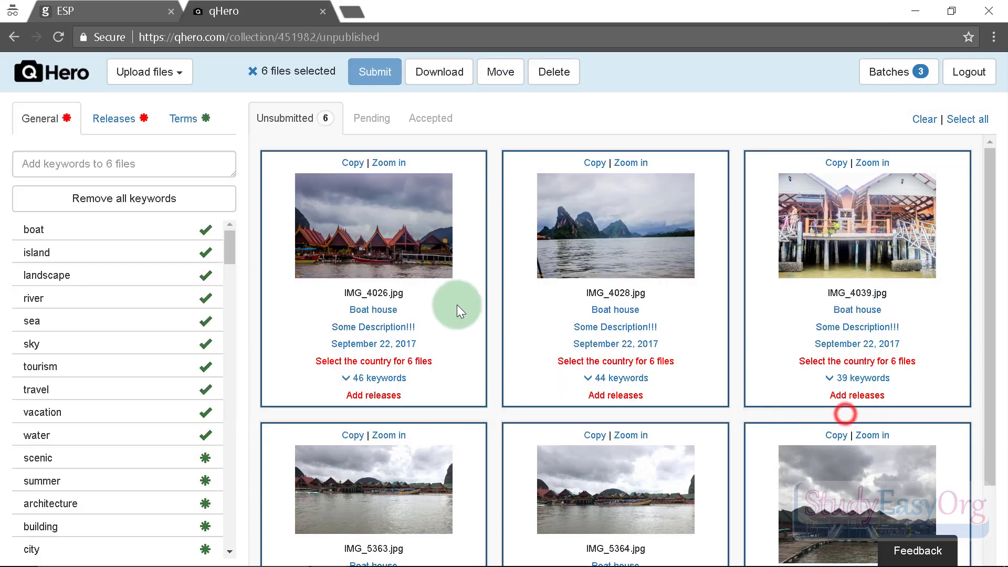
# Step: Set the country of origin to Thailand for all six selected files
pyautogui.scroll(-4, 460, 310)
pyautogui.scroll(4, 462, 313)
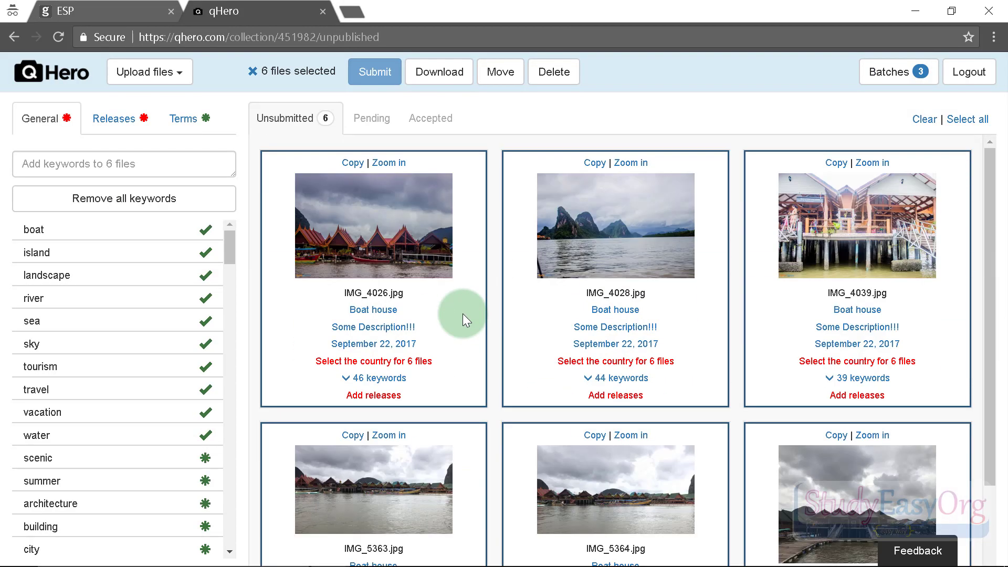
pyautogui.click(346, 361)
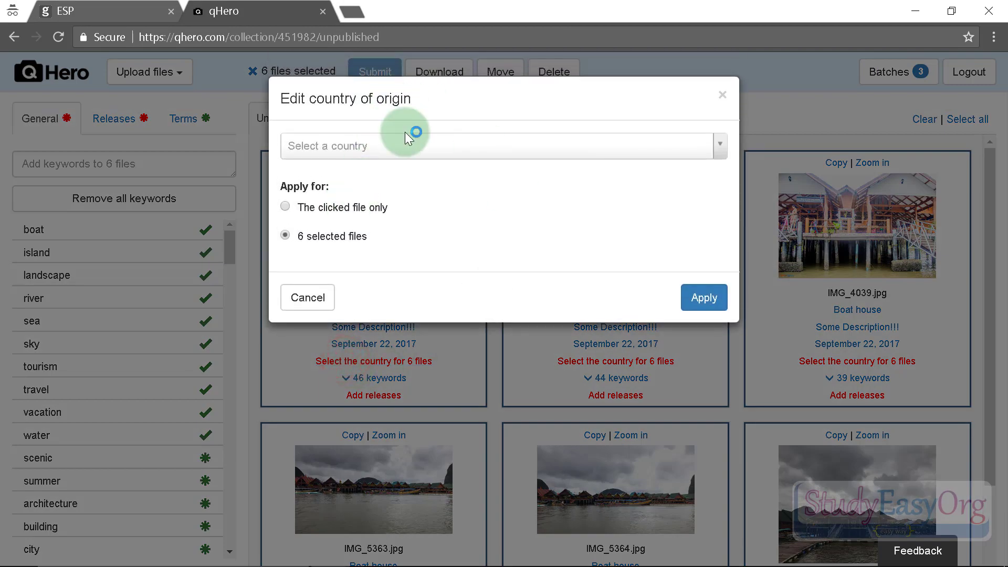
pyautogui.click(400, 154)
pyautogui.write('tha')
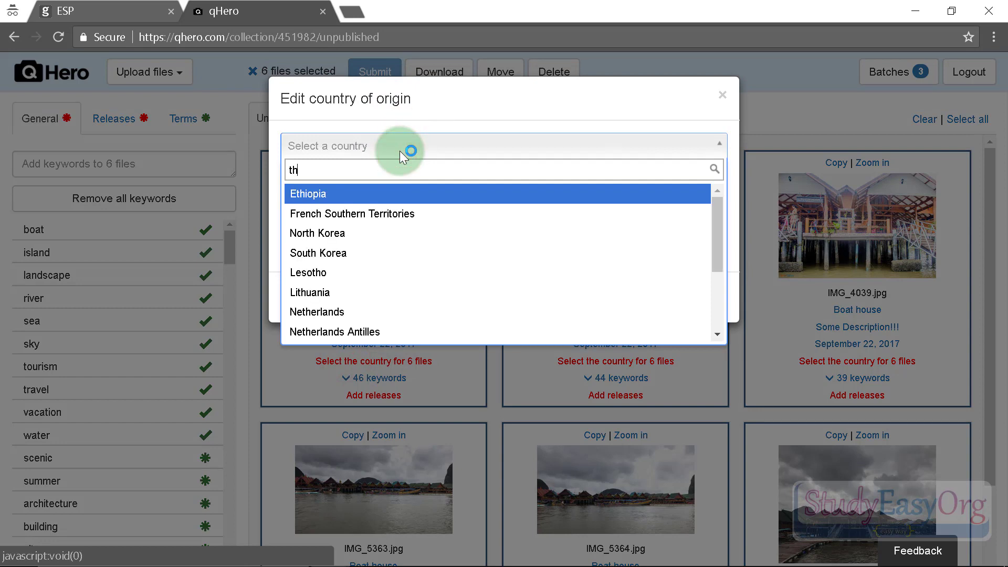
pyautogui.click(399, 193)
pyautogui.click(704, 298)
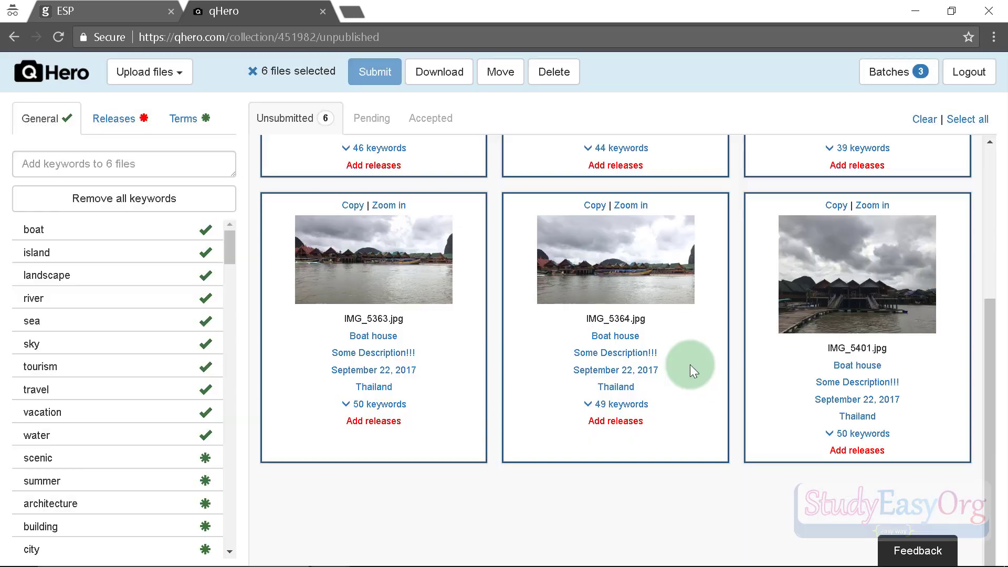
pyautogui.scroll(4, 342, 463)
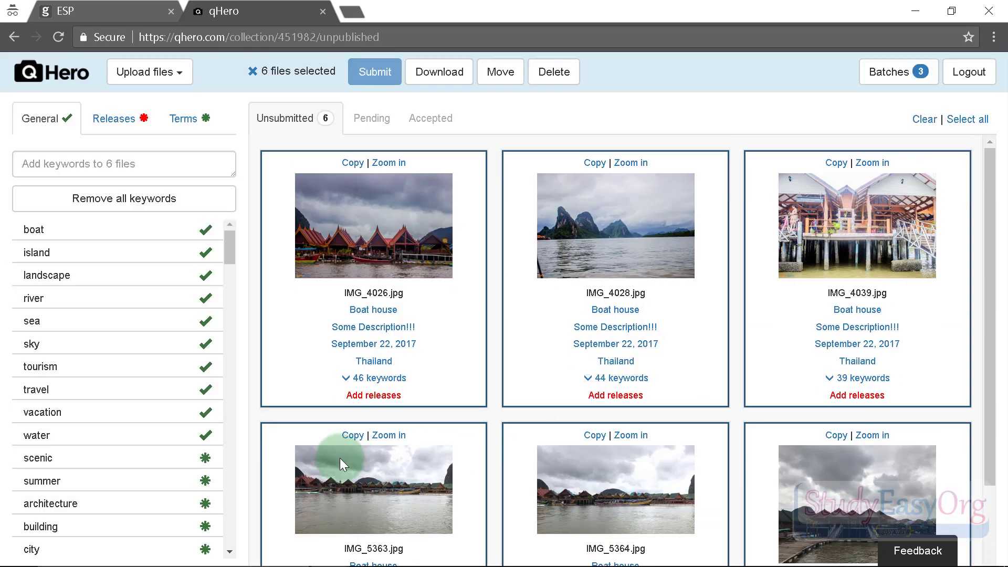
# Step: Open the release settings for the six photos and examine the release, person composition and facial expression options
pyautogui.click(371, 398)
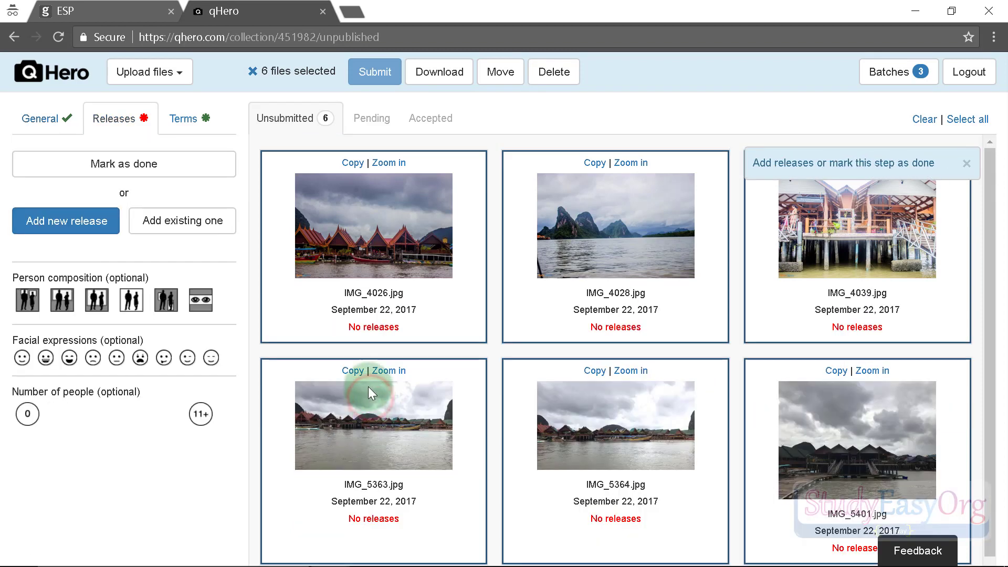
pyautogui.click(154, 167)
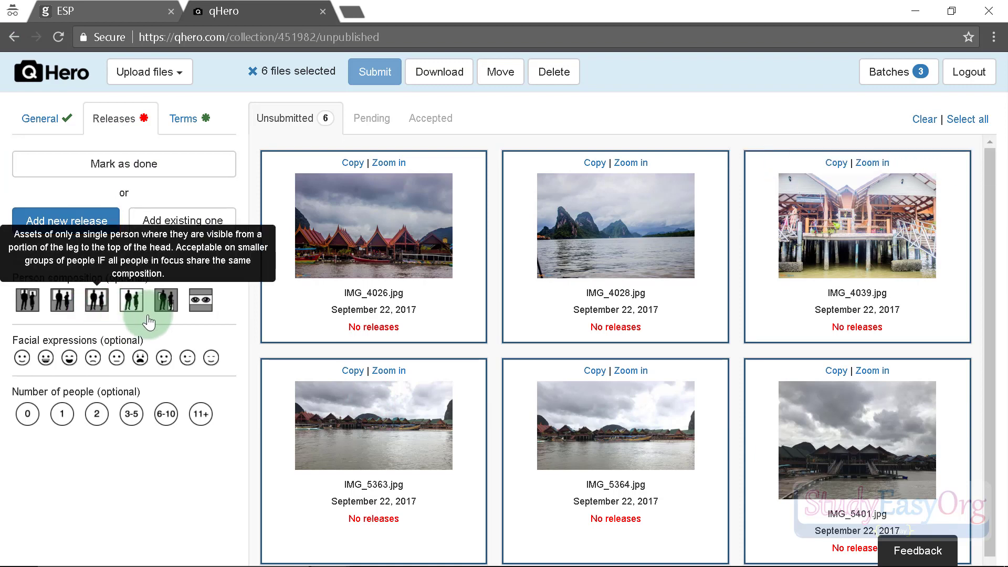
pyautogui.click(193, 305)
pyautogui.click(409, 261)
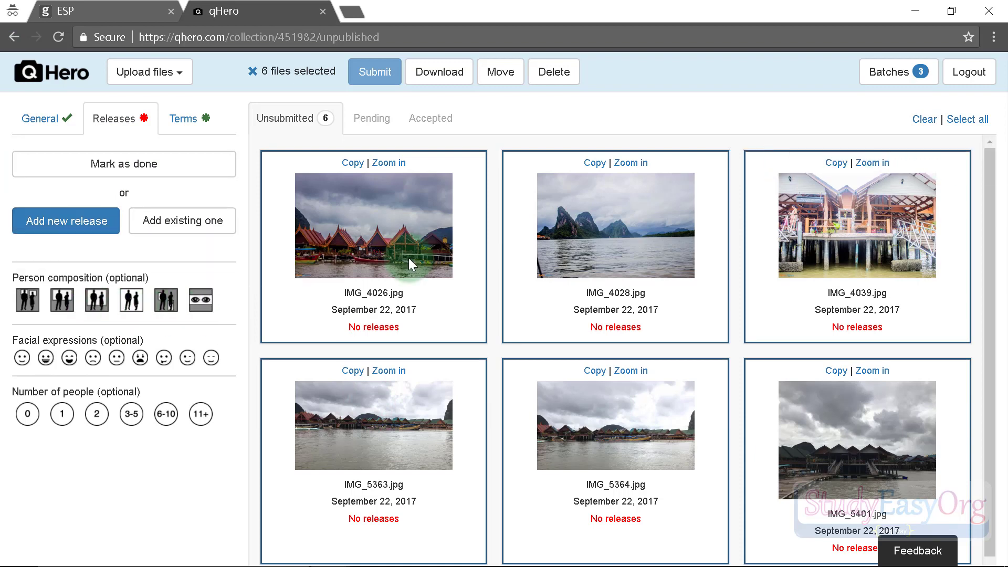
pyautogui.click(163, 364)
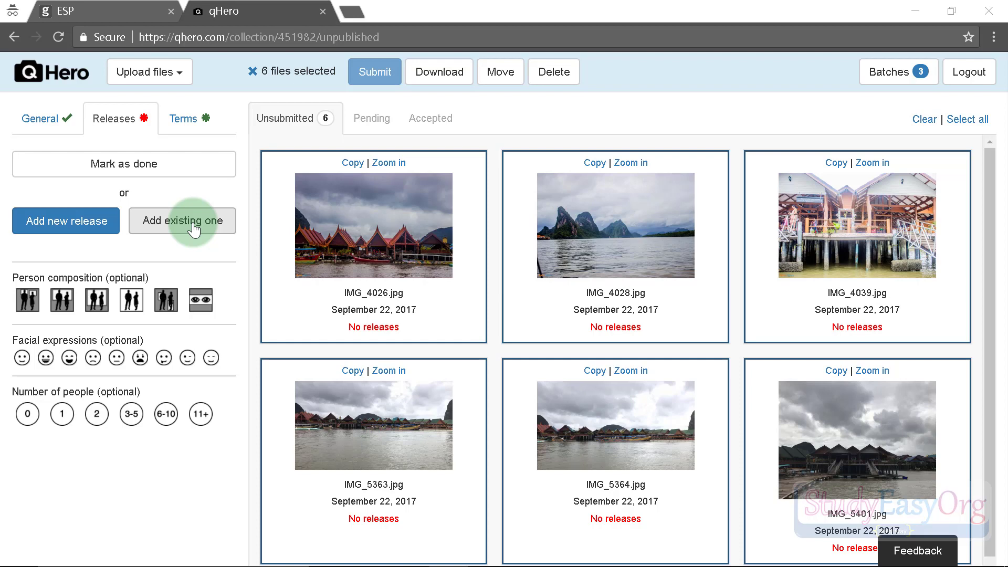
pyautogui.click(396, 330)
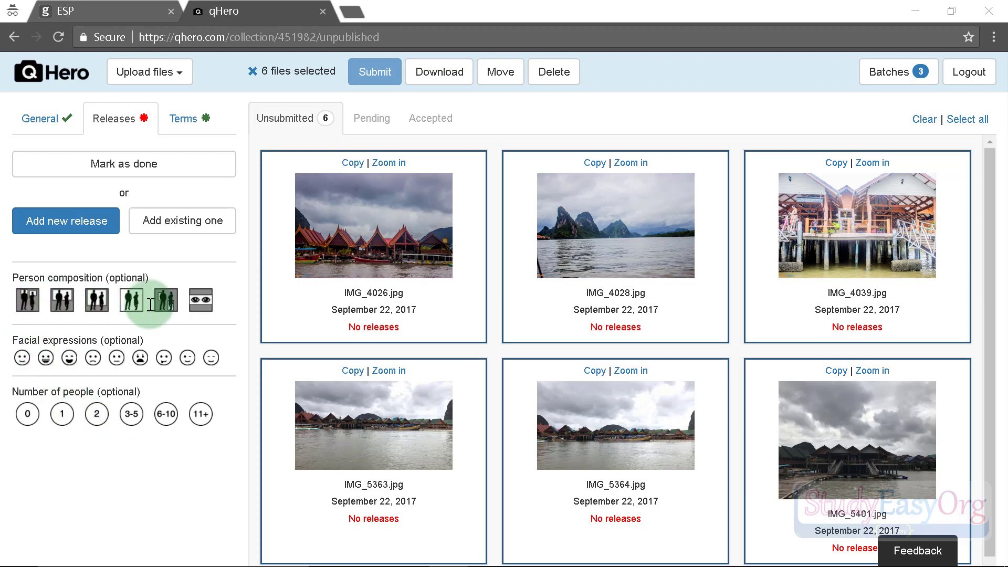
# Step: Try assigning a person composition and a facial expression to the six selected photos
pyautogui.click(62, 298)
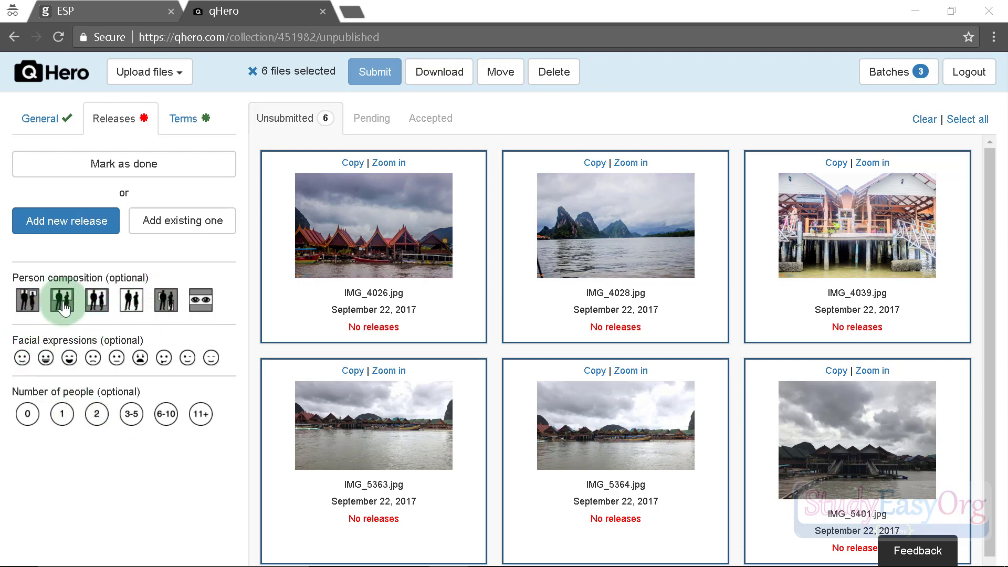
pyautogui.click(62, 299)
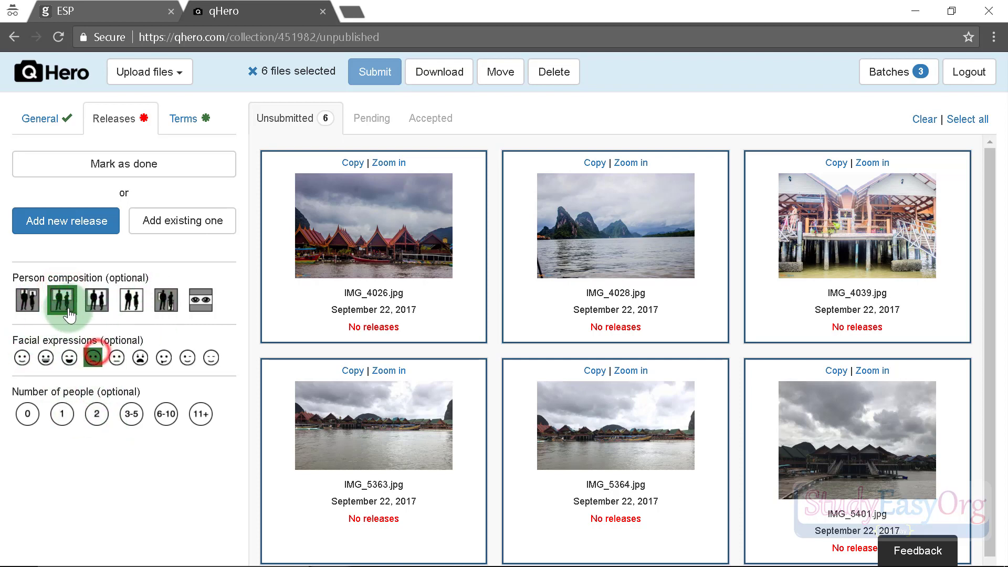
pyautogui.click(93, 357)
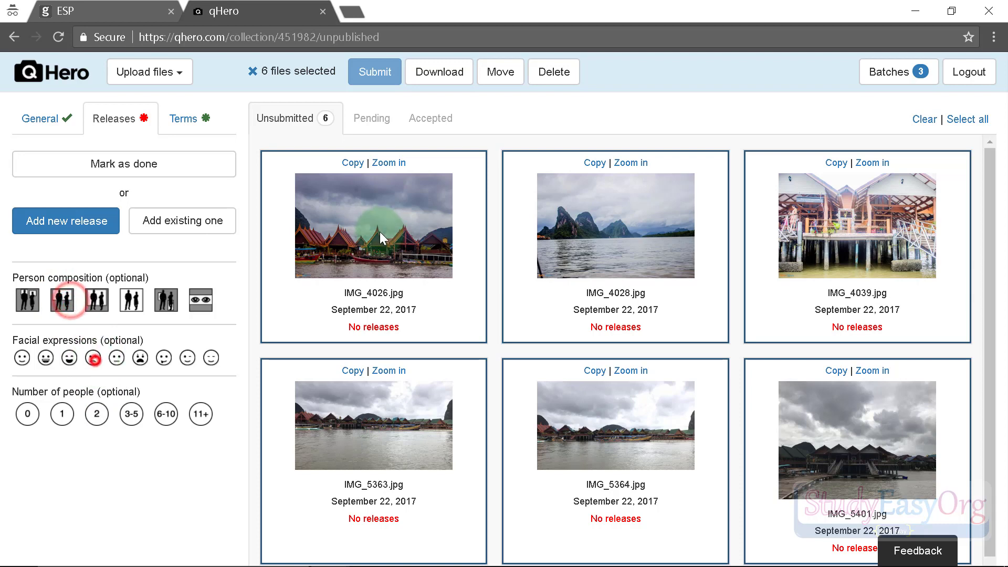
# Step: Mark the releases step as done for the six selected photos without adding any release
pyautogui.click(156, 177)
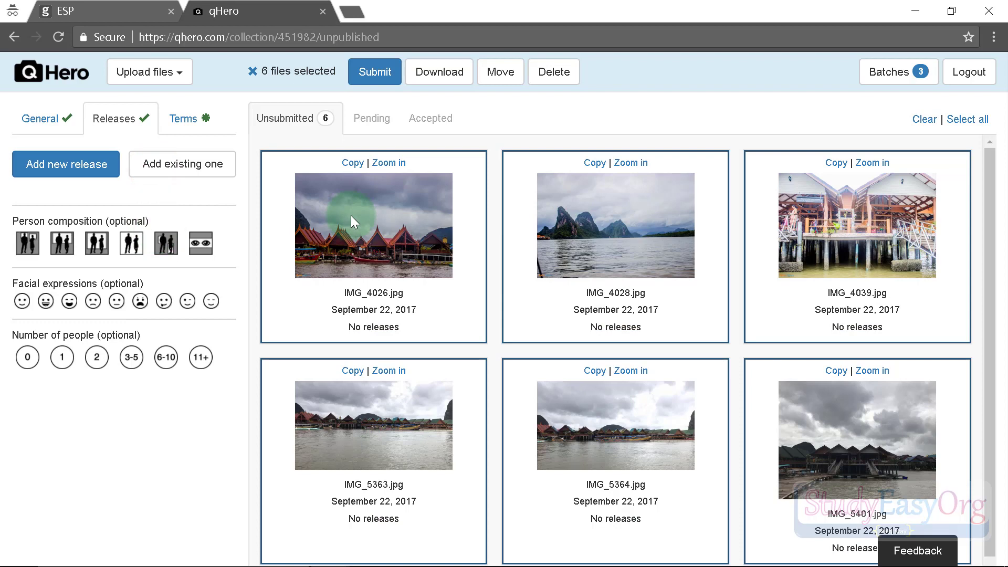
pyautogui.scroll(-2, 799, 245)
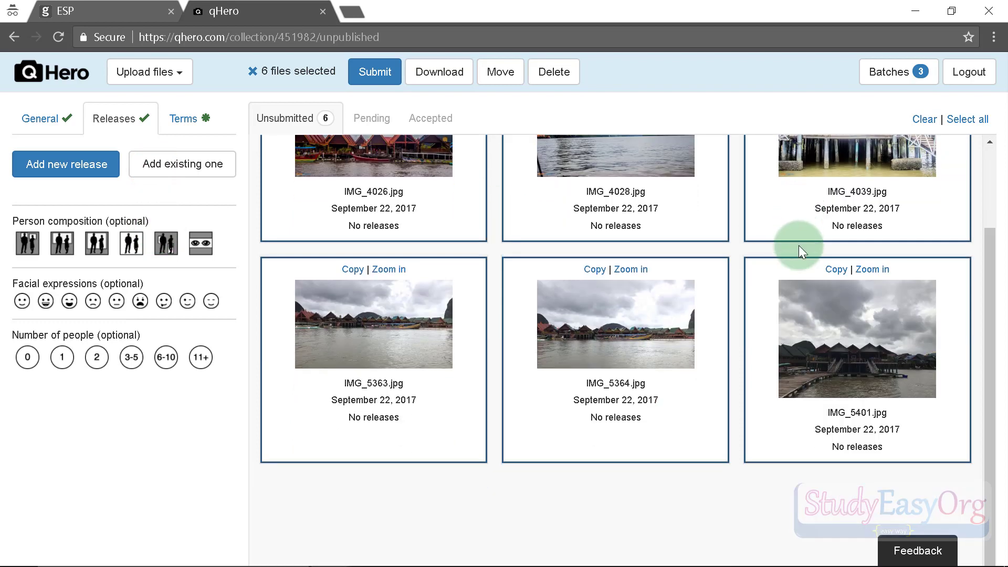
pyautogui.scroll(2, 622, 358)
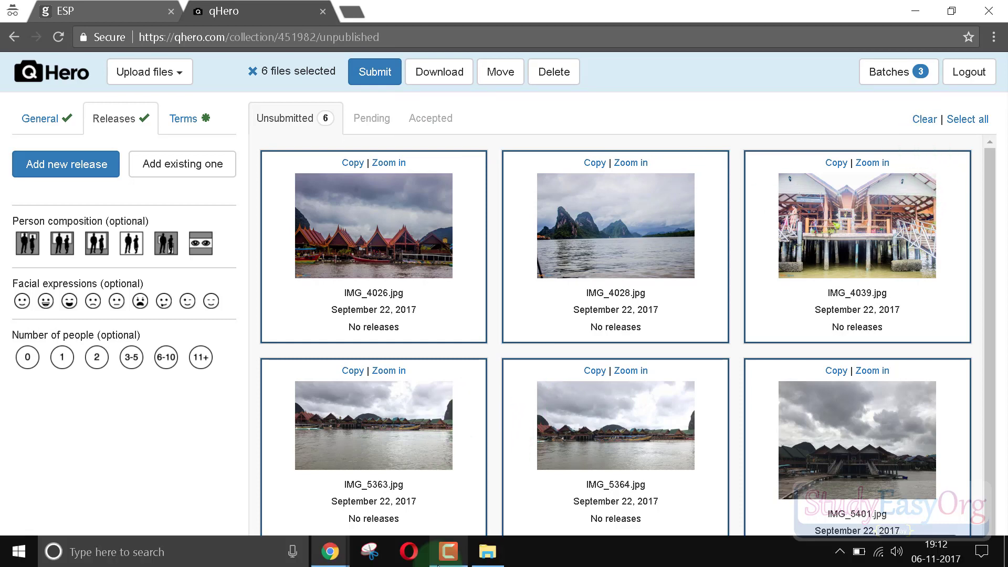
# Step: Switch to the boat house folder window in File Explorer, maximize it and go up to the Stock upload folder
pyautogui.moveTo(446, 554)
pyautogui.click(487, 551)
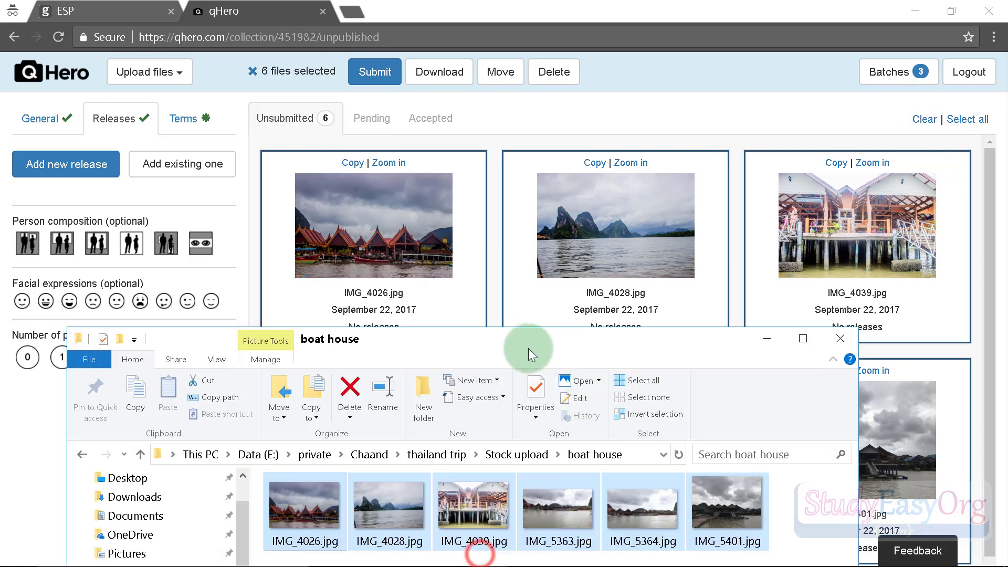
pyautogui.doubleClick(527, 340)
pyautogui.click(436, 122)
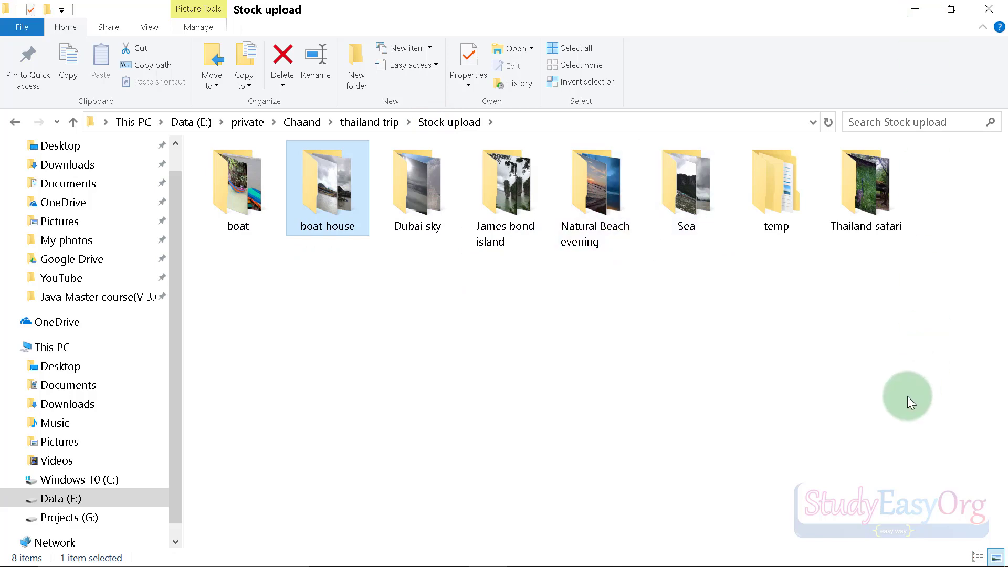
# Step: Select all photos in the Natural Beach evening folder to examine them, and return to the qHero batch in the browser
pyautogui.doubleClick(594, 189)
pyautogui.hotkey('ctrl', 'a')
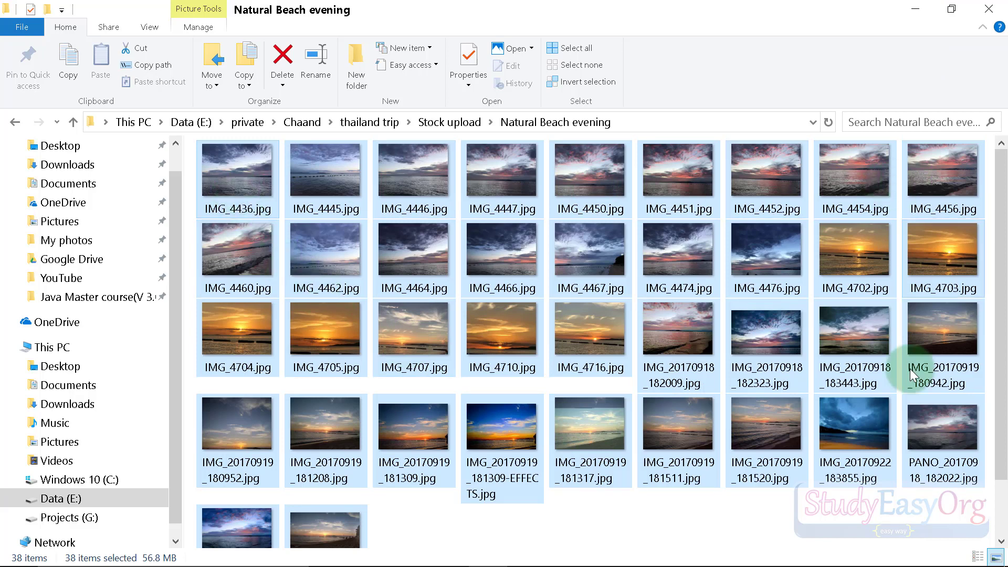
pyautogui.moveTo(507, 417)
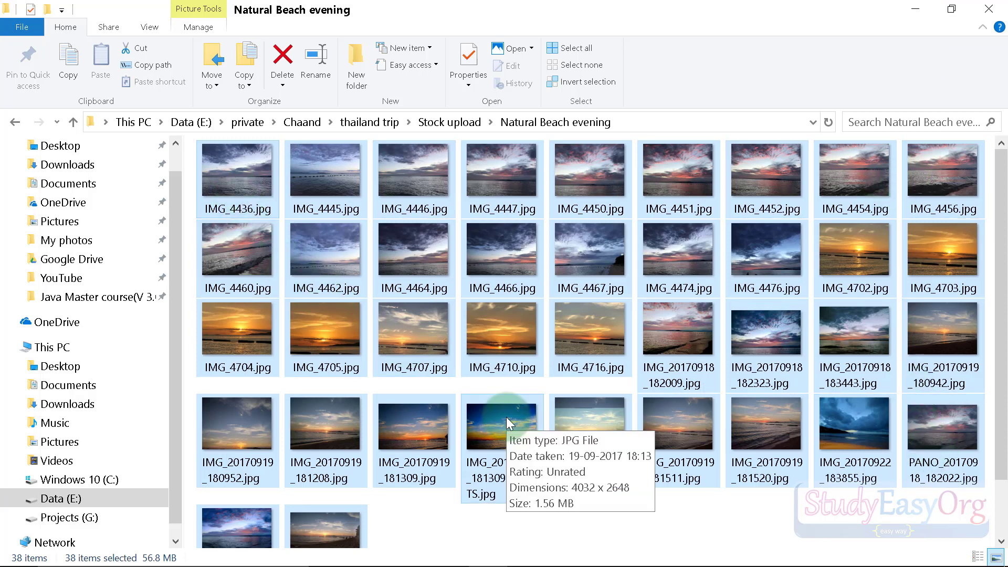
pyautogui.click(915, 8)
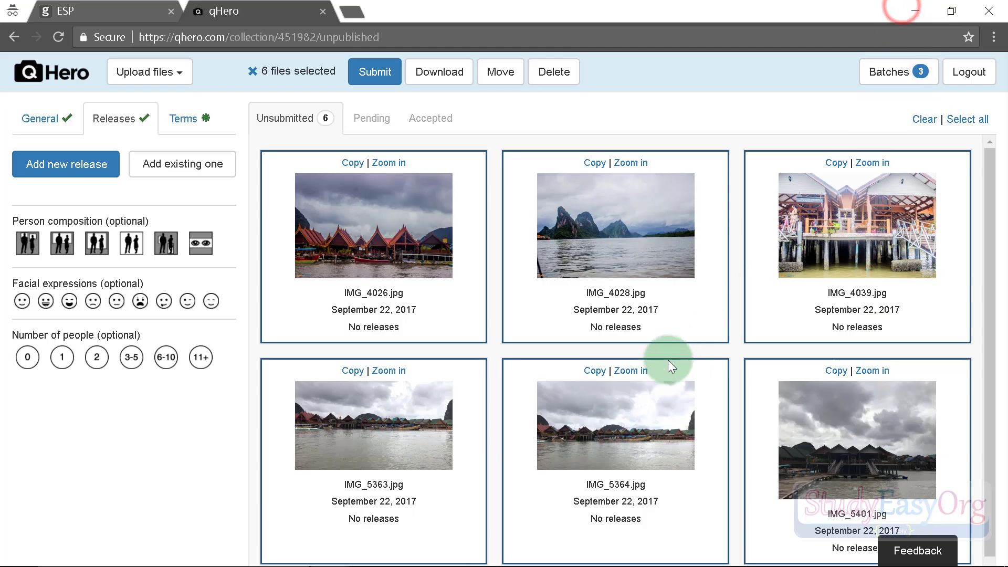
# Step: Clear the selection of the six unsubmitted photos in the Demo batch
pyautogui.scroll(-2, 668, 362)
pyautogui.scroll(2, 668, 361)
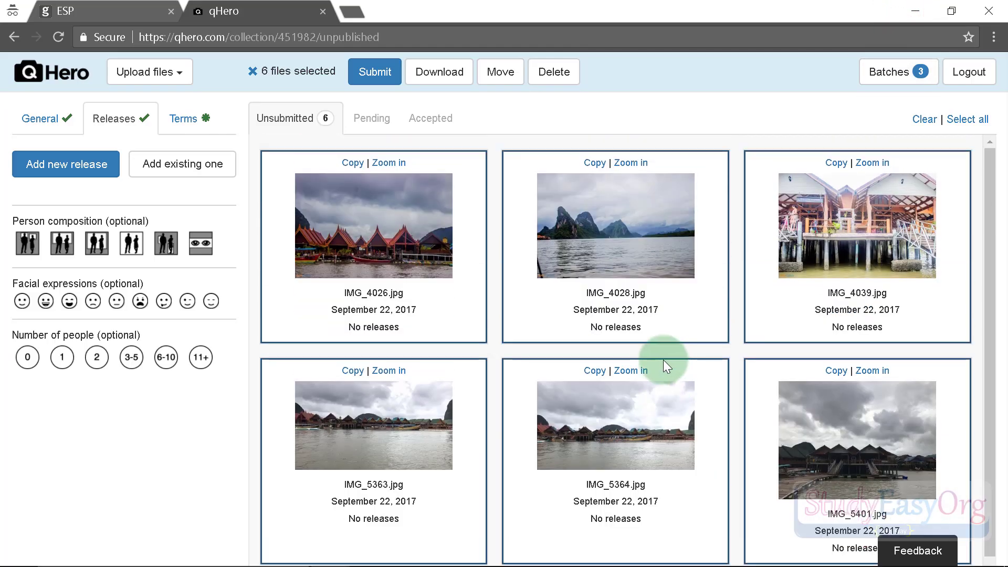
pyautogui.click(379, 76)
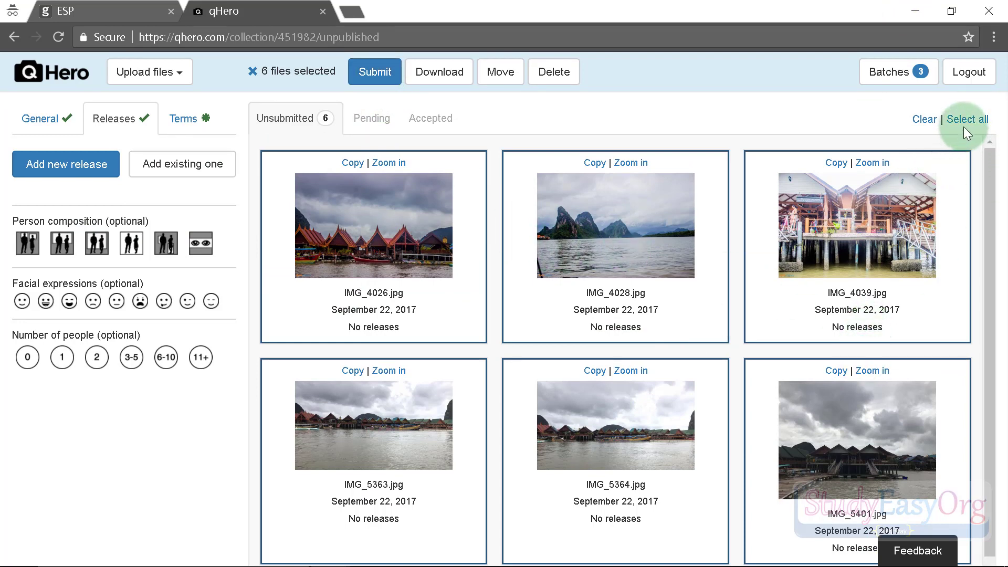
pyautogui.click(919, 119)
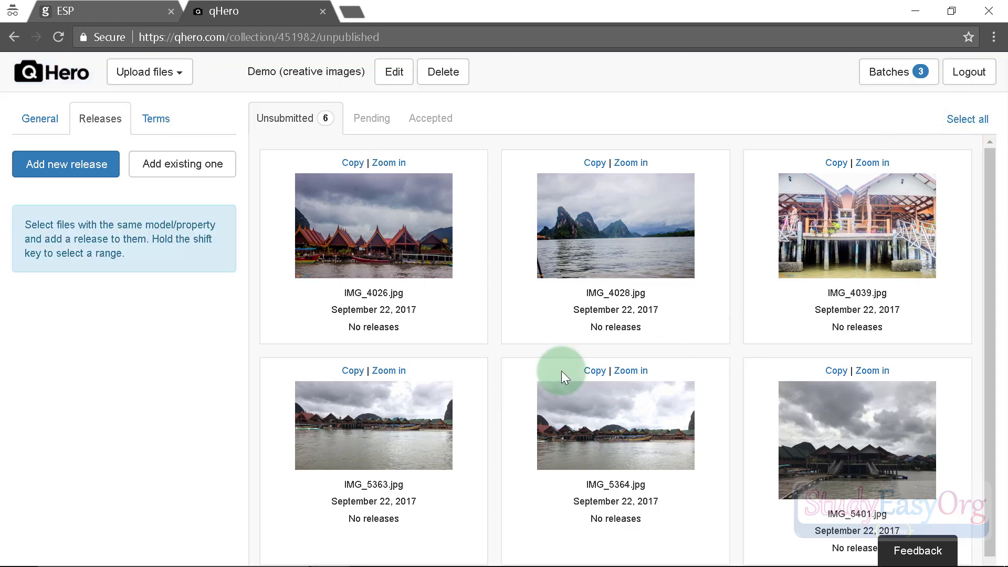
pyautogui.click(81, 383)
pyautogui.hotkey('ctrl', 's')
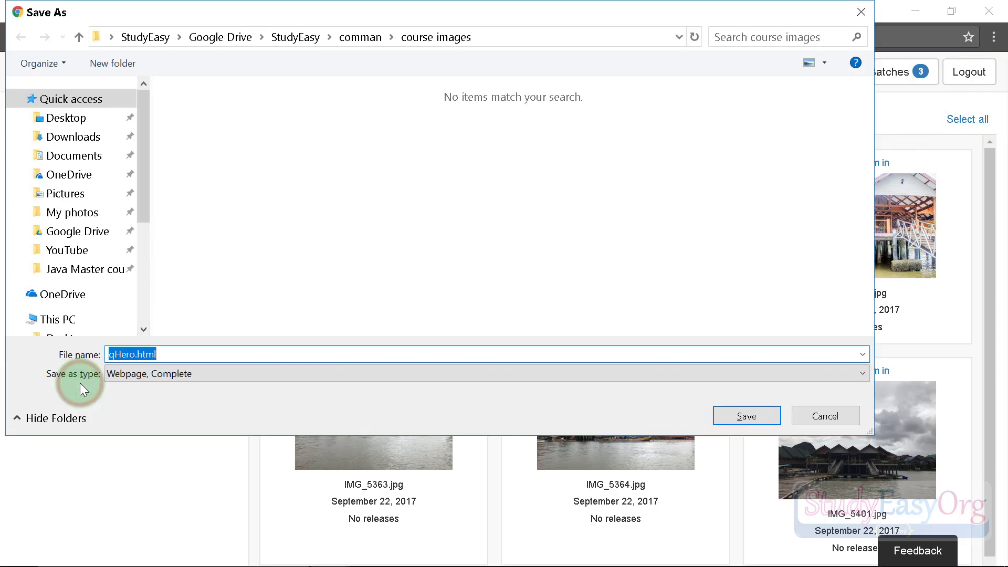
pyautogui.click(793, 407)
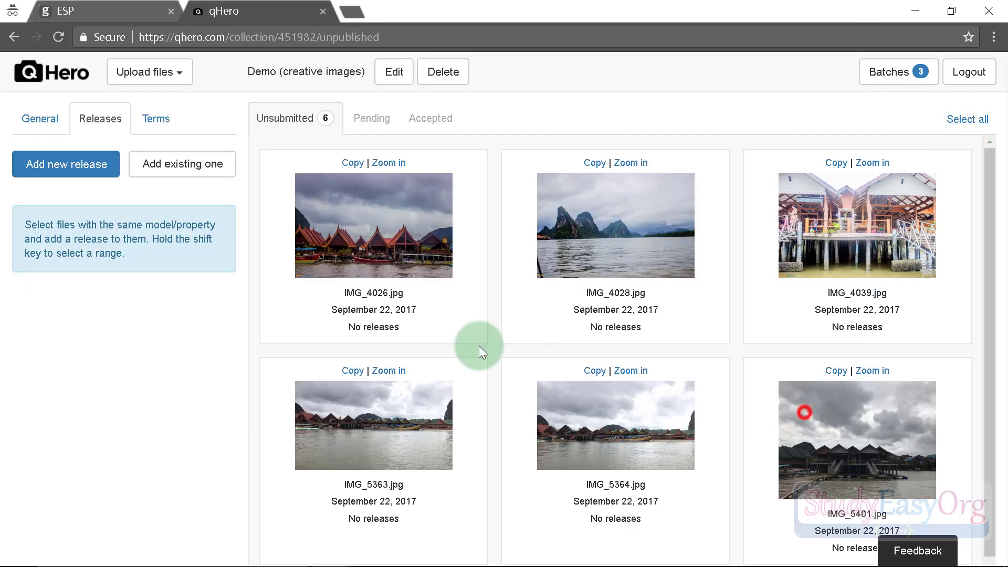
# Step: Delete the whole Demo (creative images) batch and confirm its removal
pyautogui.click(447, 74)
pyautogui.click(696, 186)
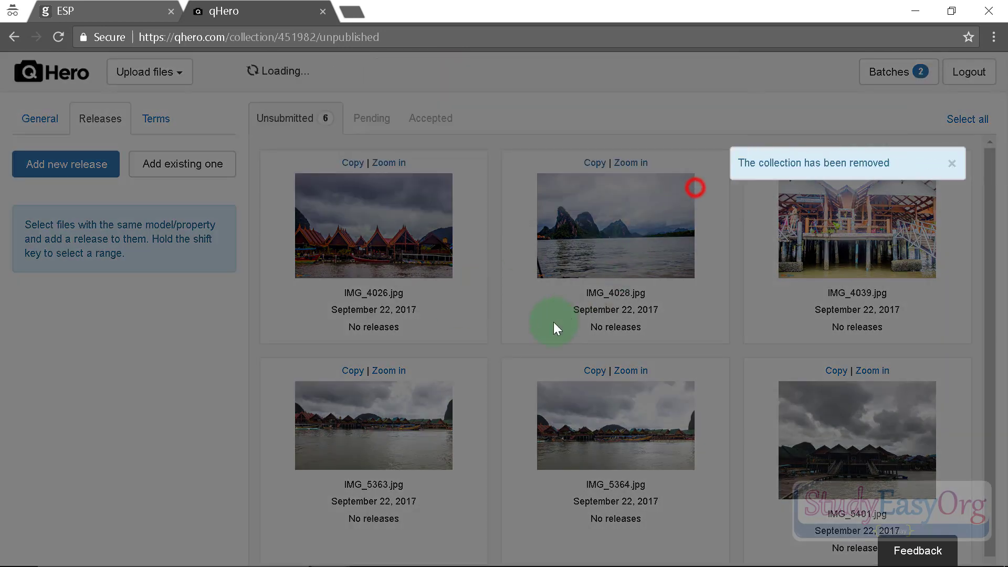